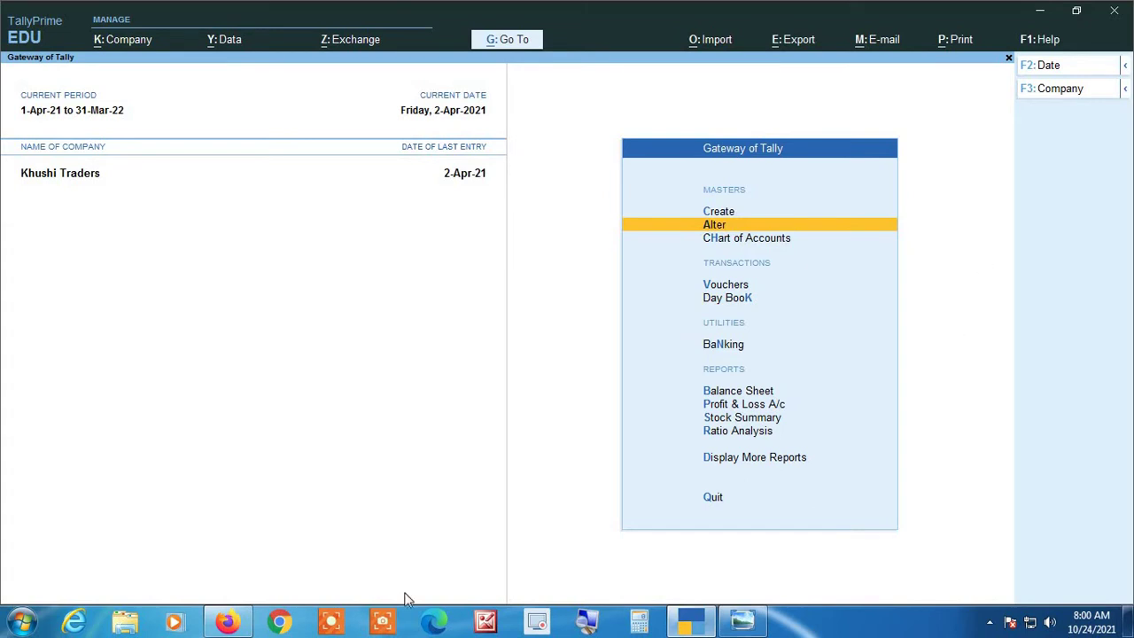
Switch to Firefox and open the uploaded videos of the TP&G [Tally Prime & GST] YouTube channel
click(223, 625)
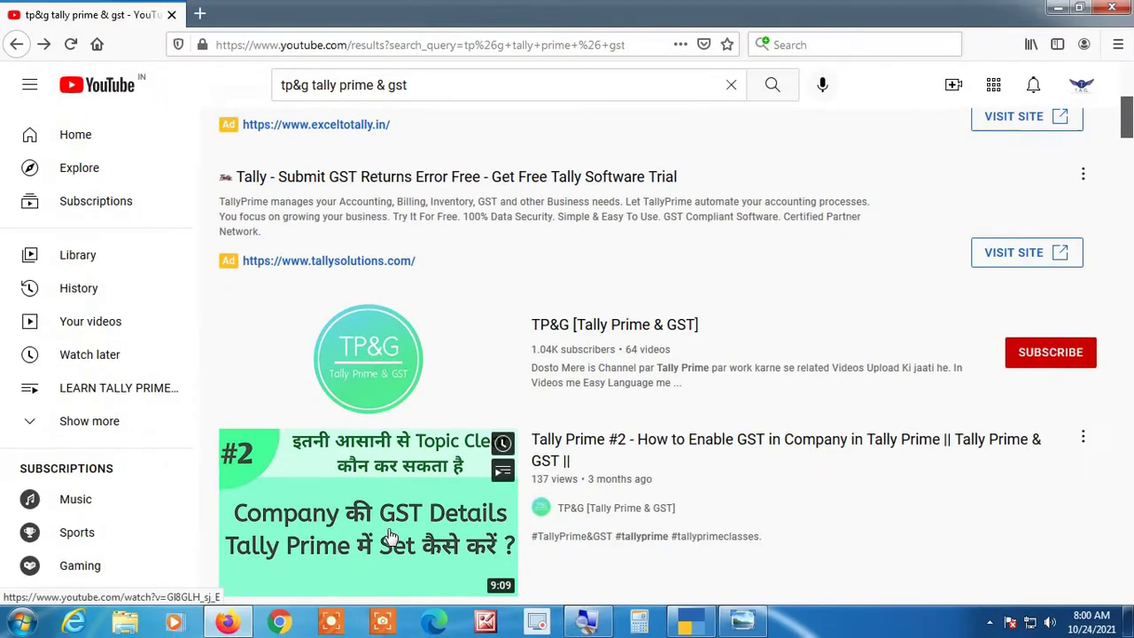
click(280, 388)
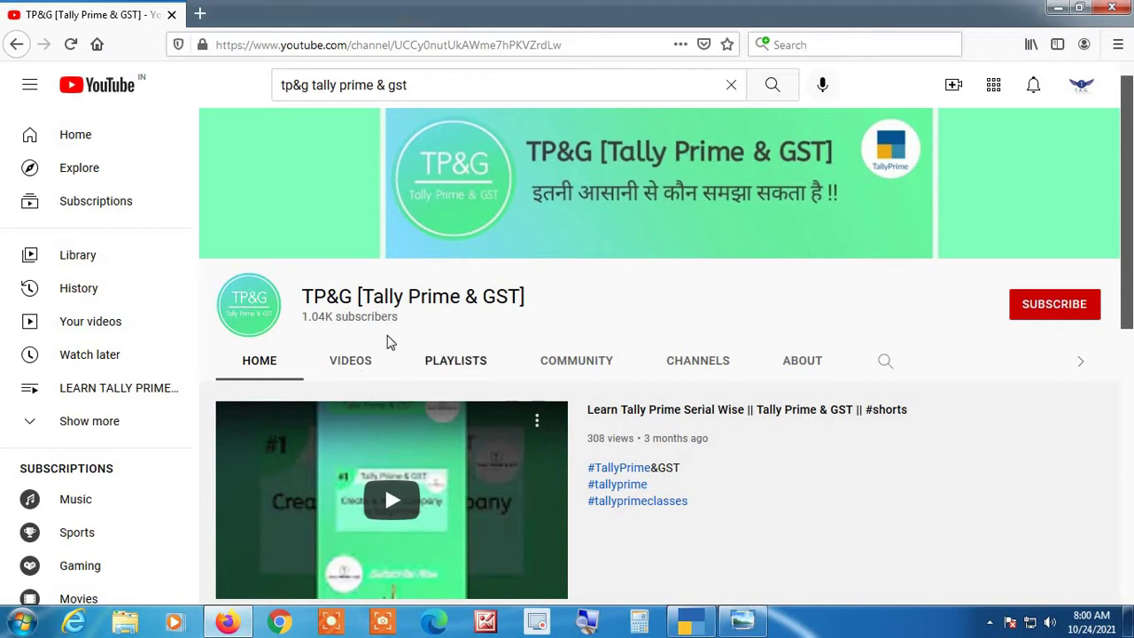
click(349, 364)
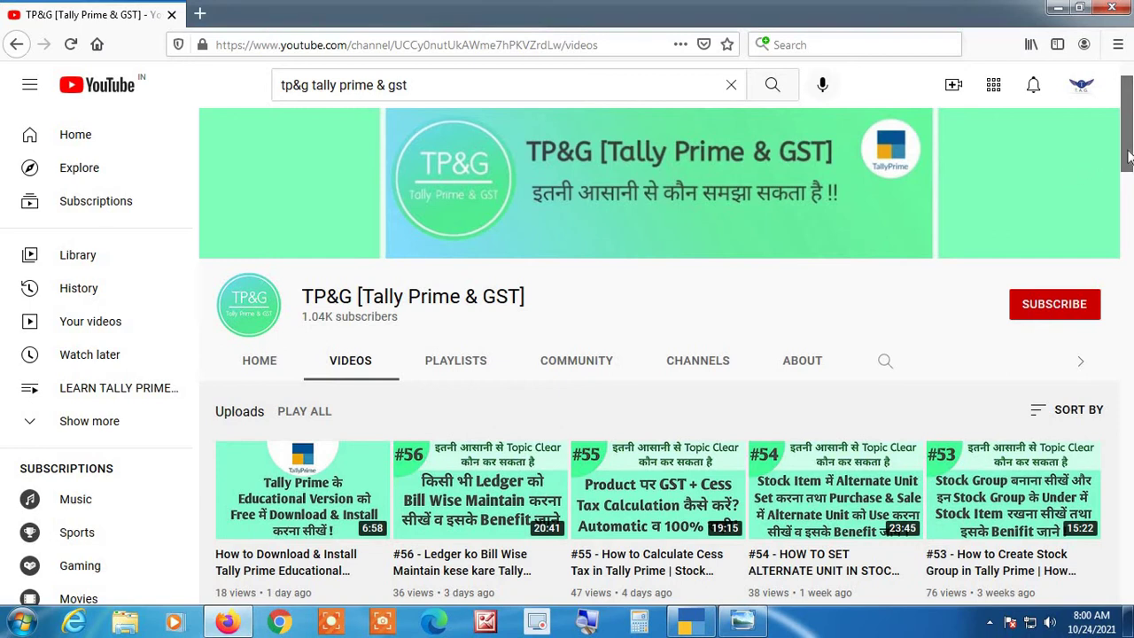
Look through the channel's uploads down to the earliest videos and back up, and return to TallyPrime
drag(1127, 158, 1129, 580)
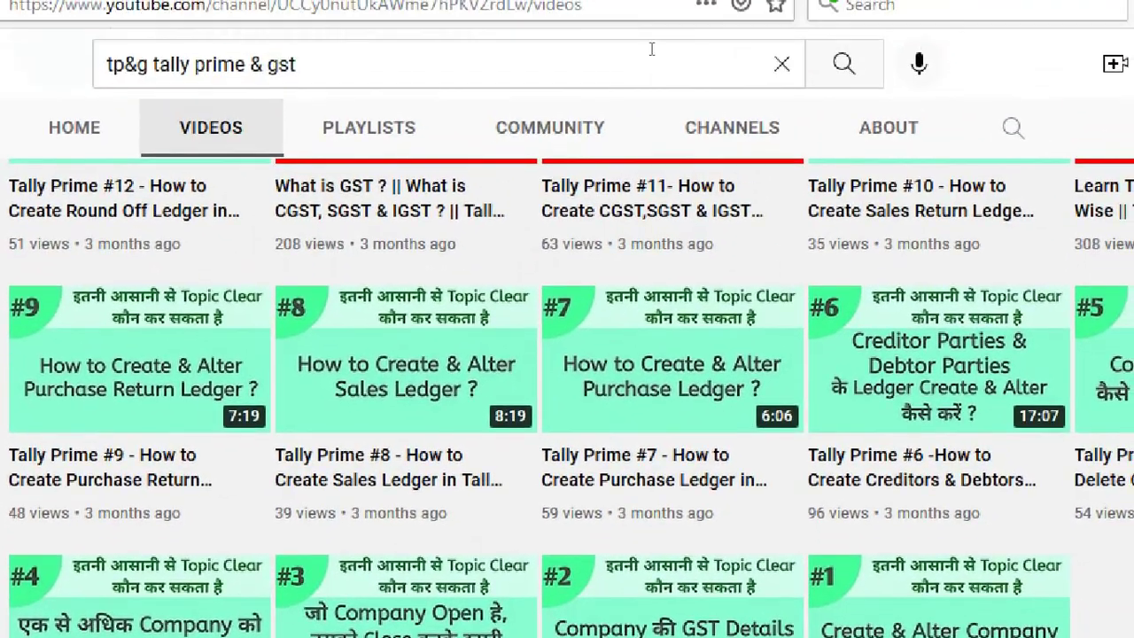
scroll(624, 286, up, 10)
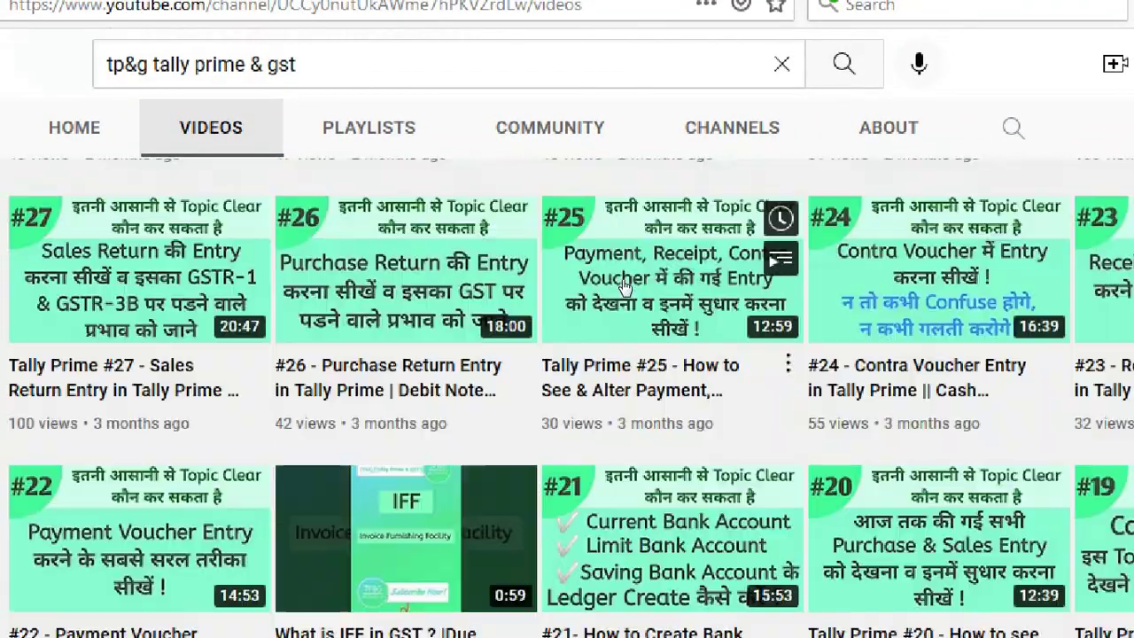
scroll(625, 286, up, 10)
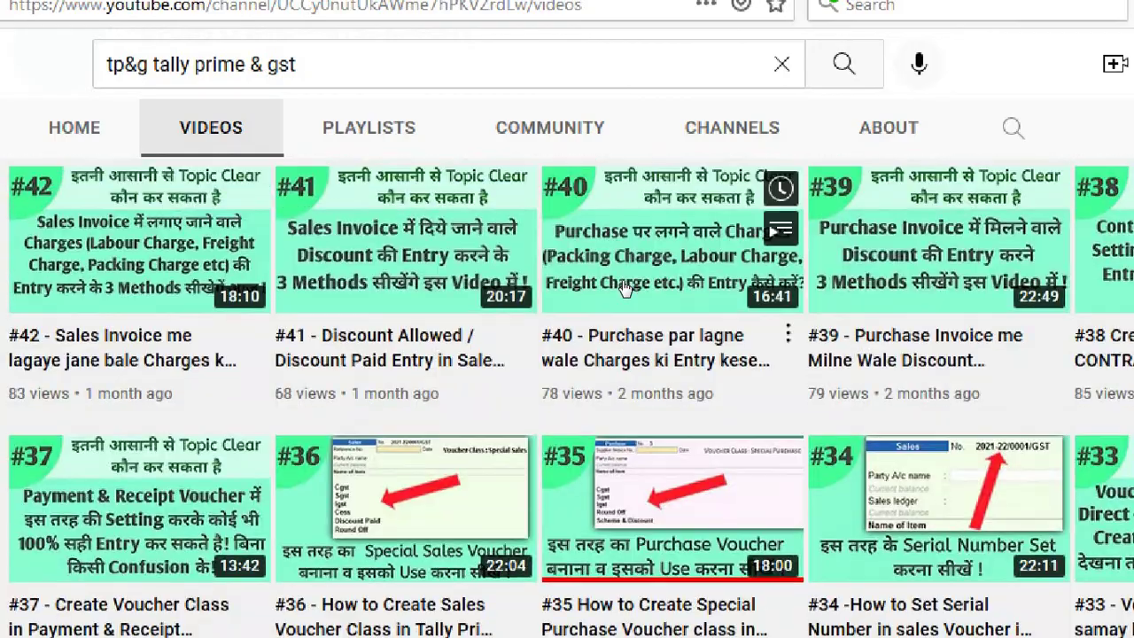
scroll(624, 288, up, 10)
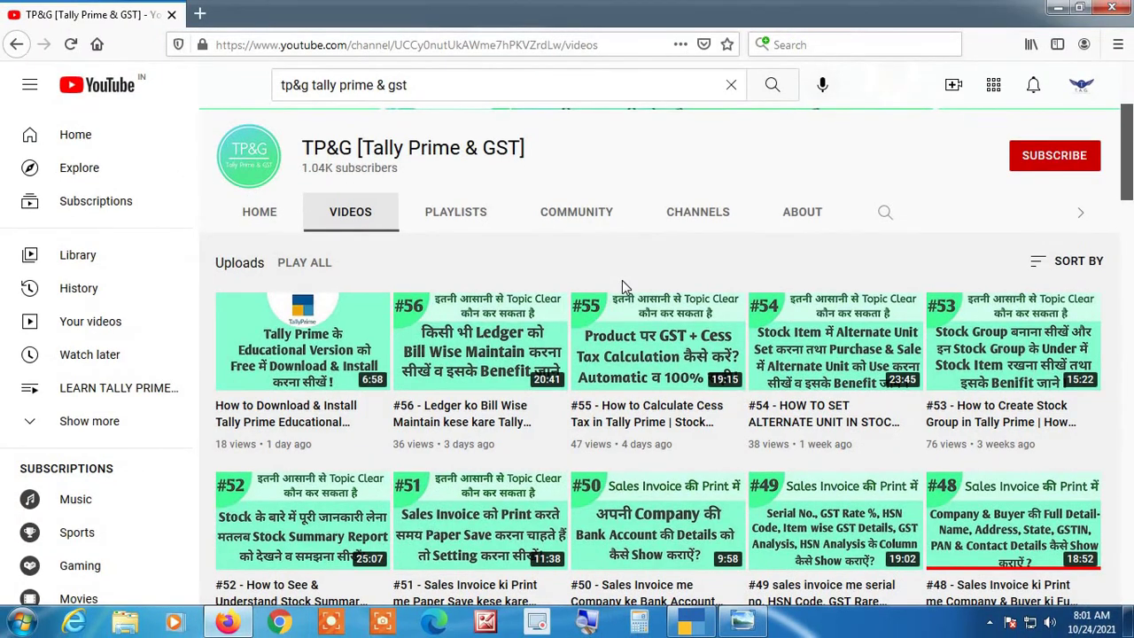
scroll(649, 192, up, 3)
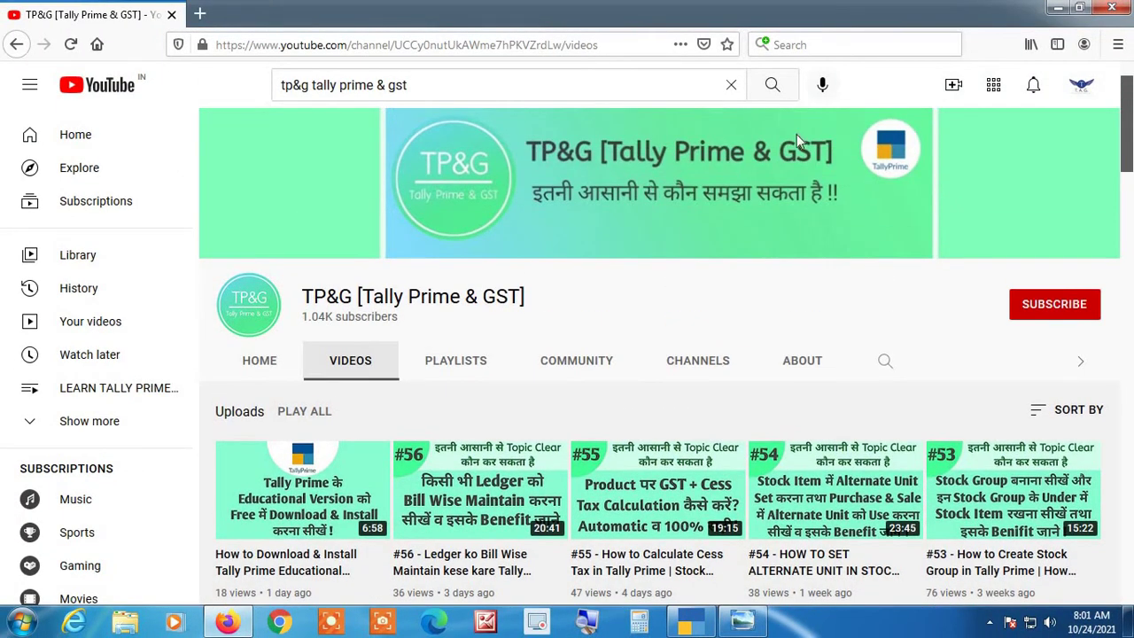
click(1057, 8)
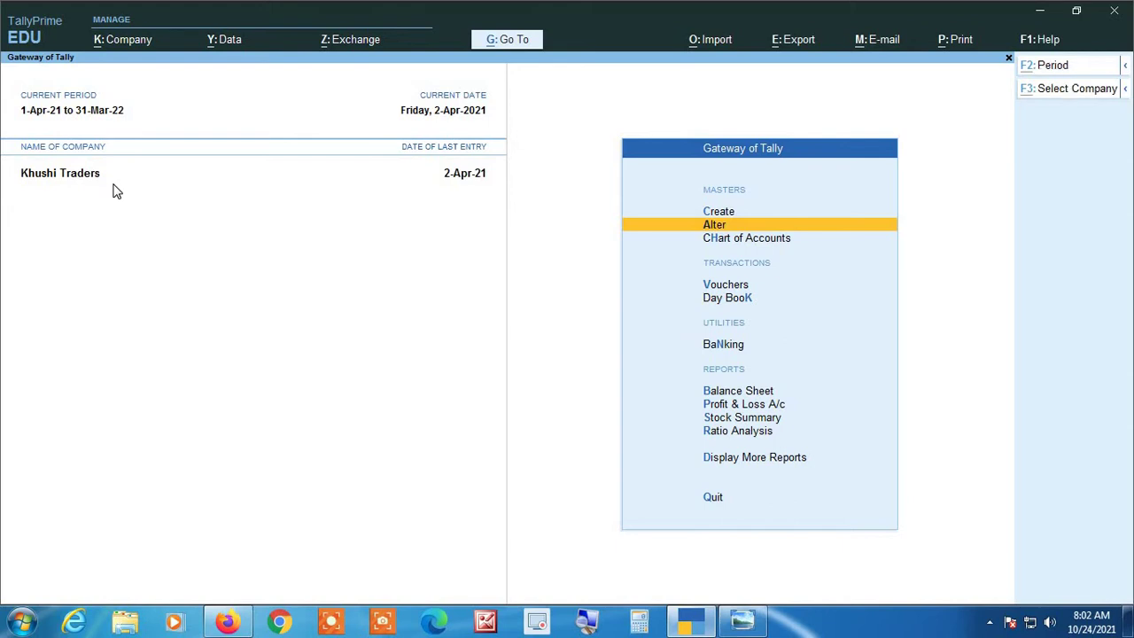
Examine the company alteration details of Khushi Traders and quit without saving
key(alt+k)
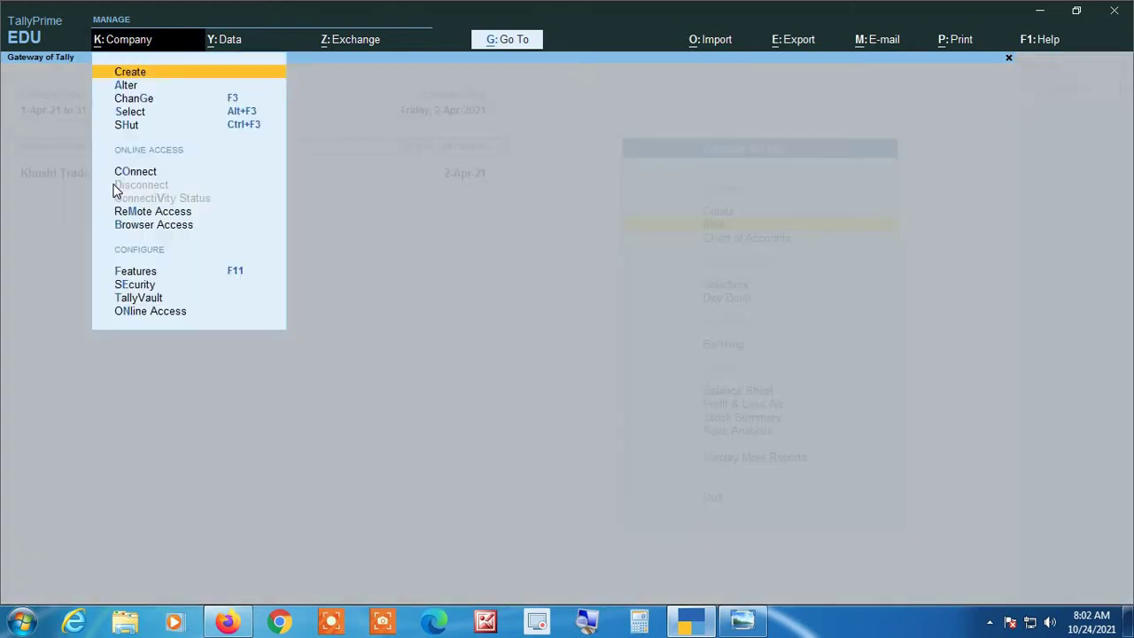
key(Down)
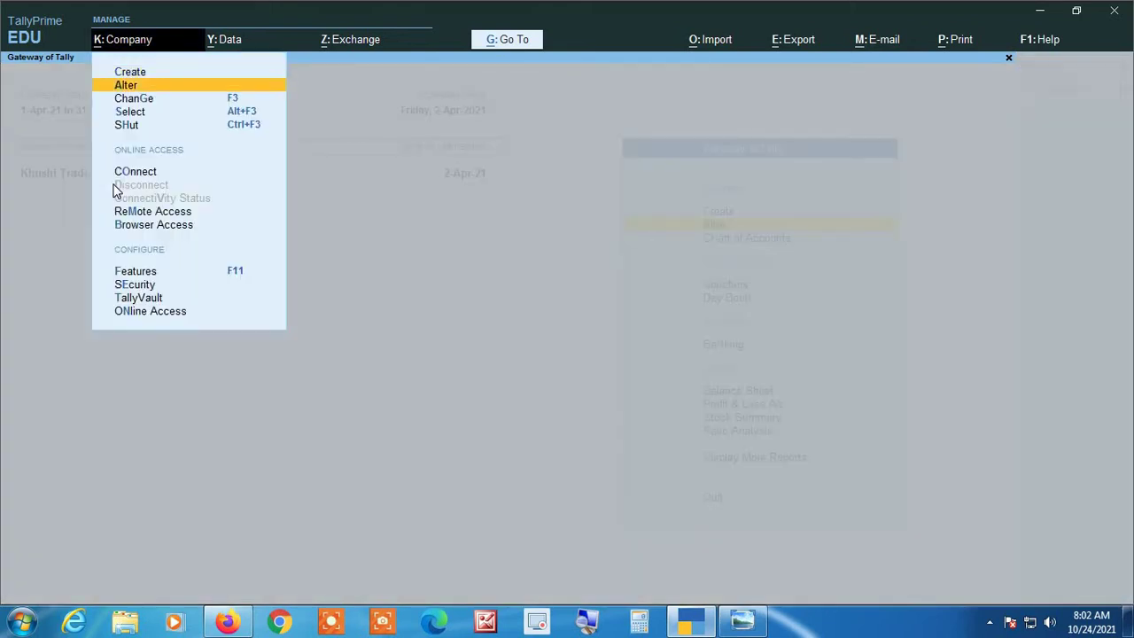
key(Return)
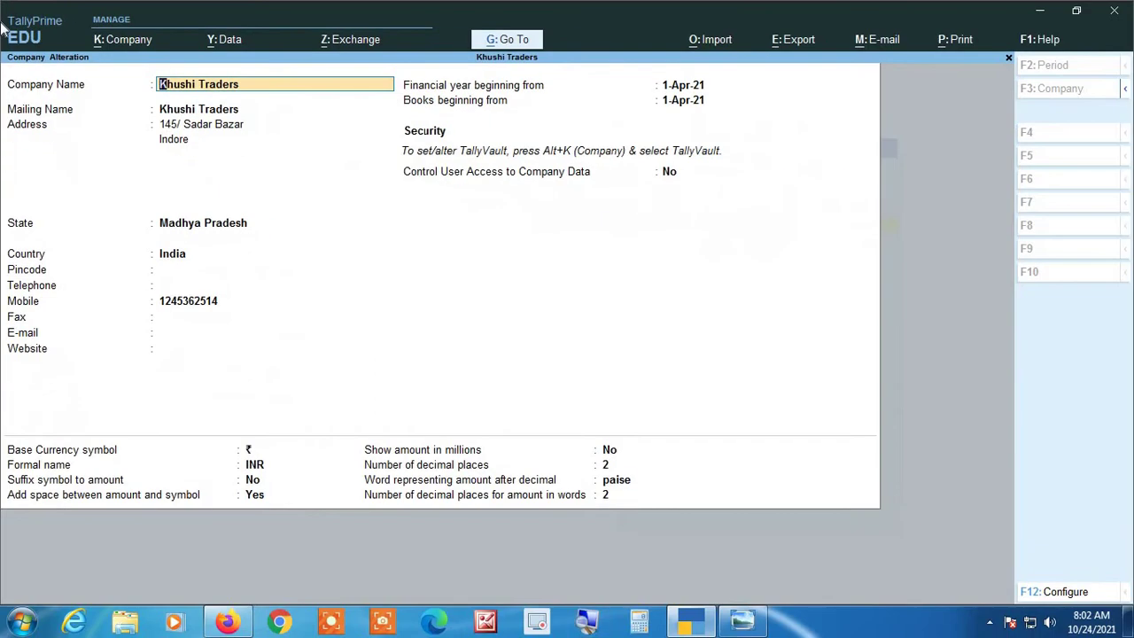
key(BackSpace)
key(Escape)
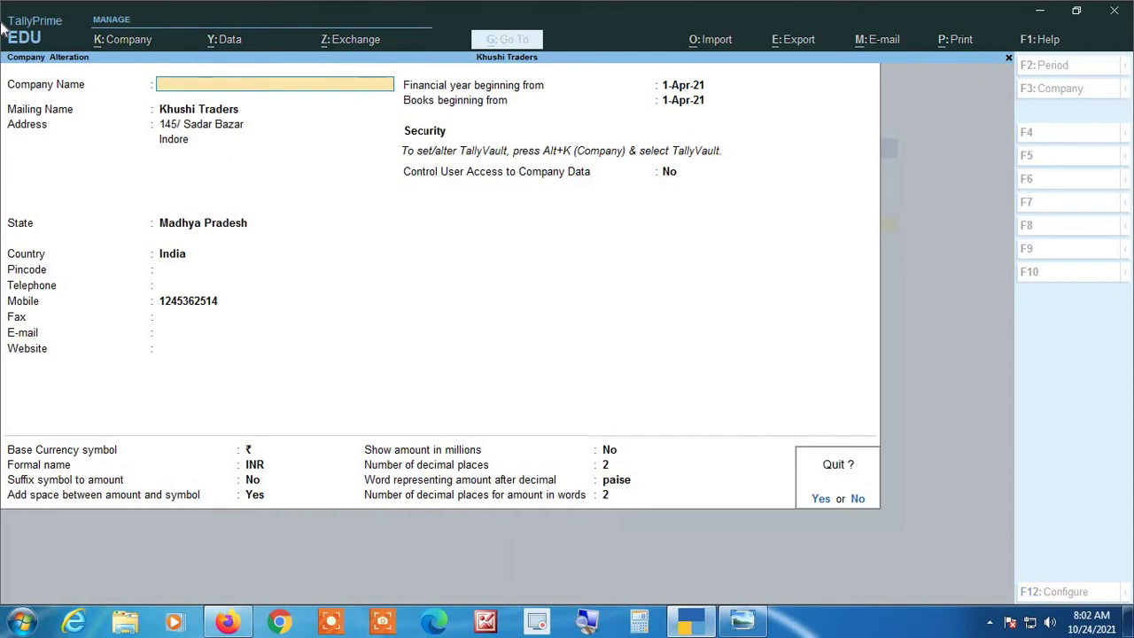
key(y)
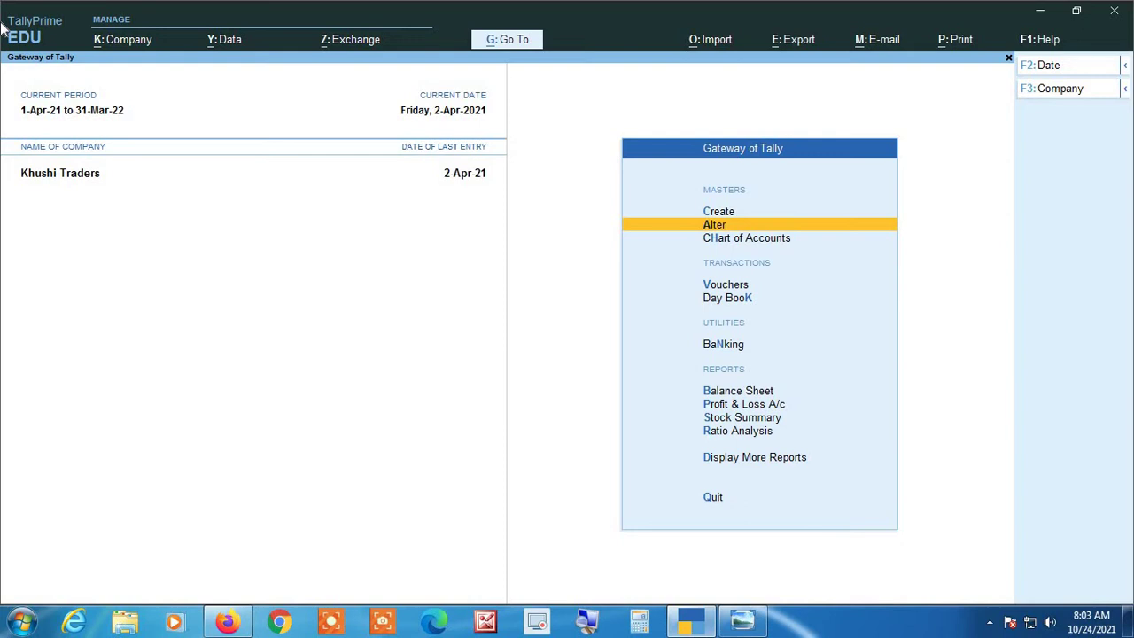
Open the company features of Khushi Traders and bring up its GST details
key(F11)
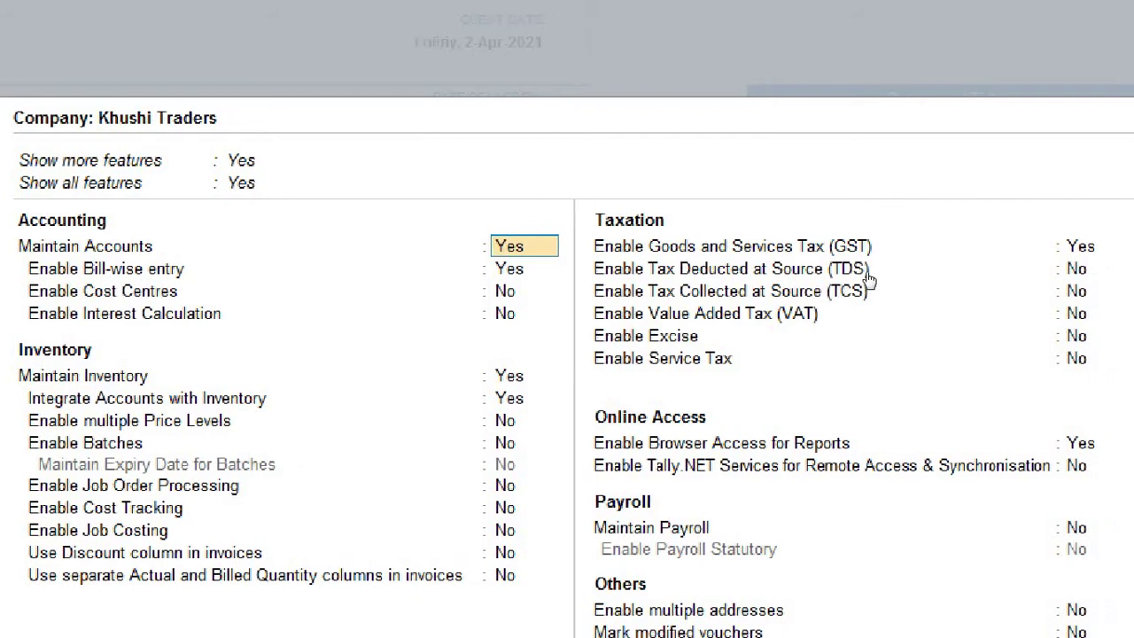
key(Right)
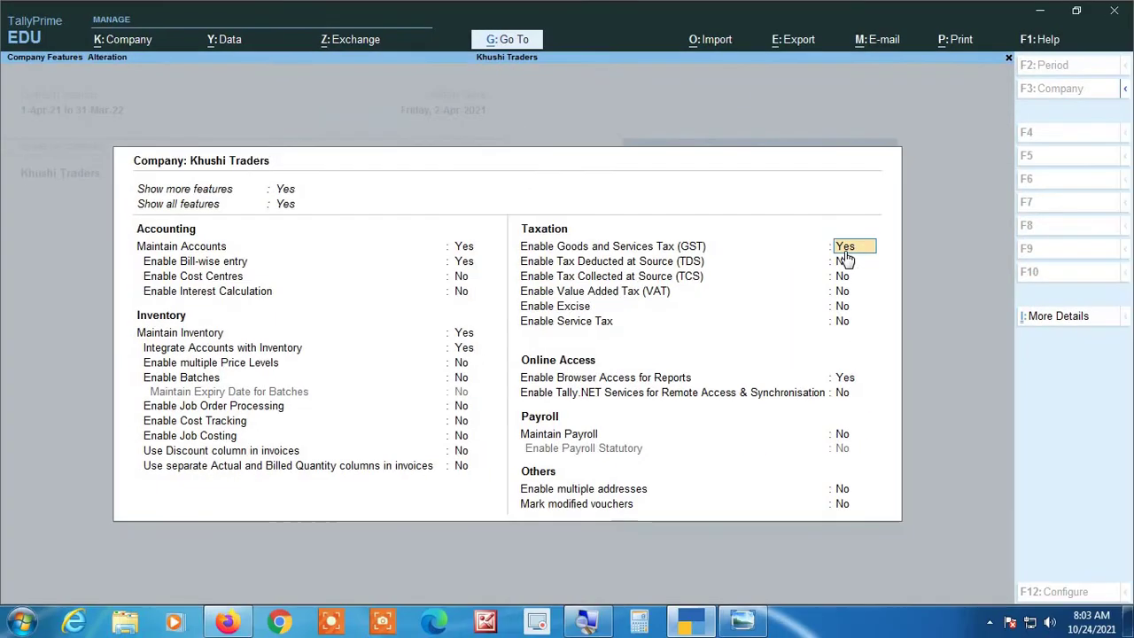
key(Return)
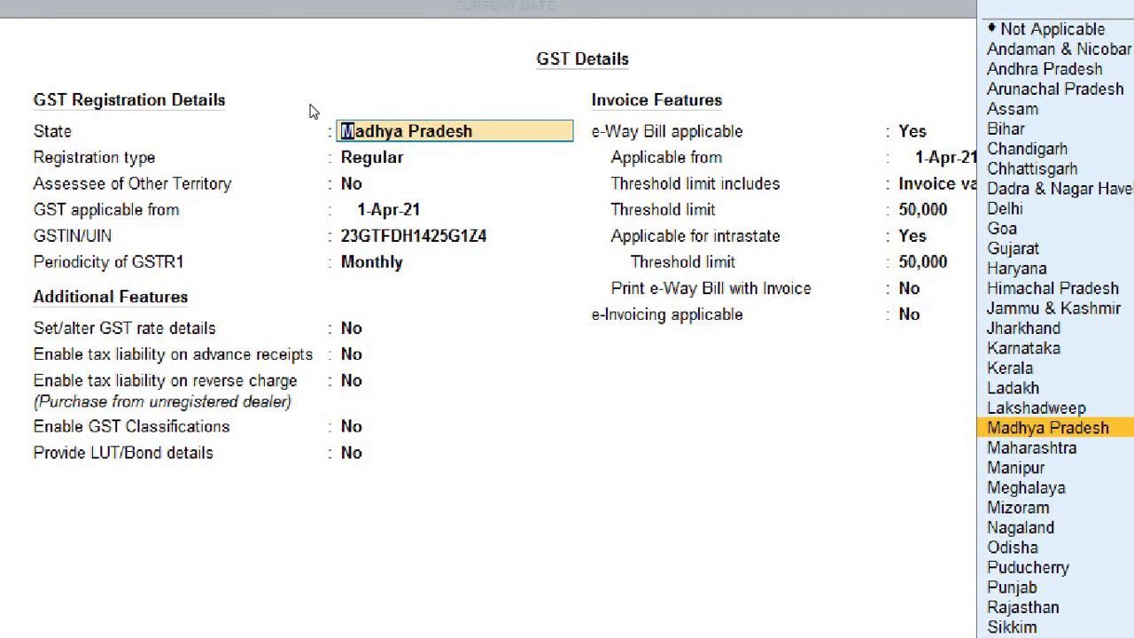
Review the GST registration details from state through GSTIN and GSTR1 periodicity, and leave the GST details and company features without saving
key(Return)
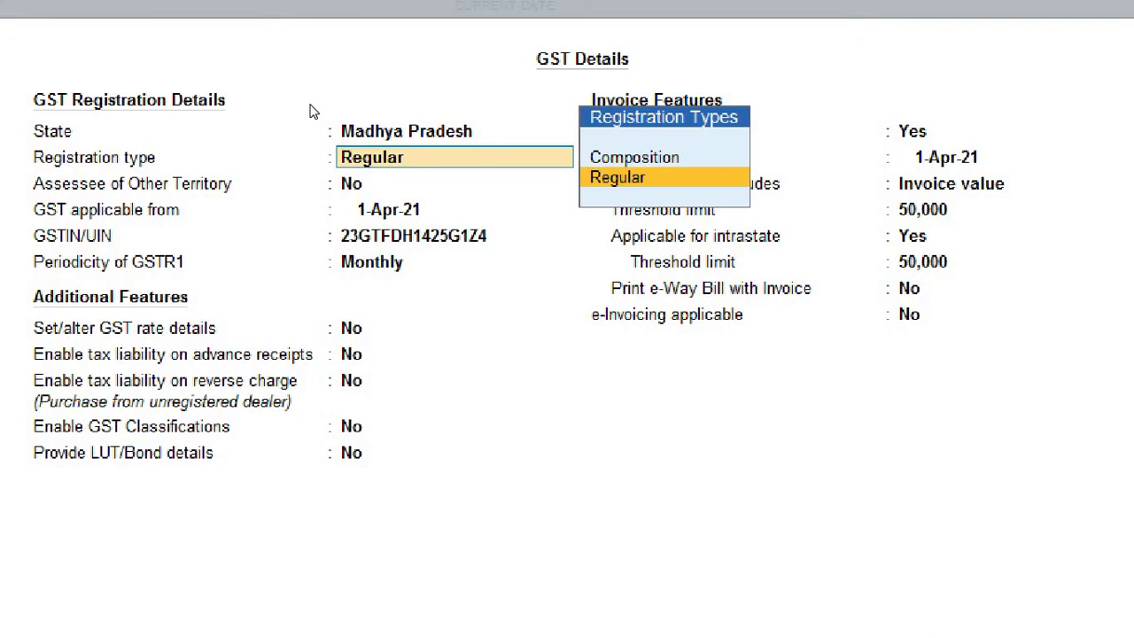
key(Return)
key(Return)
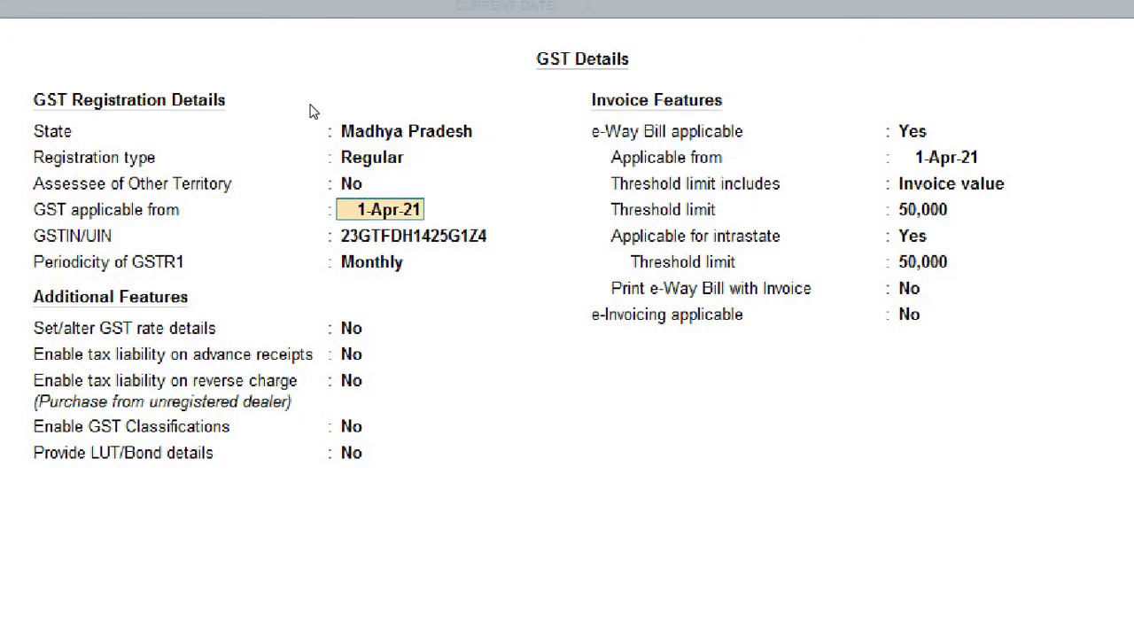
key(Return)
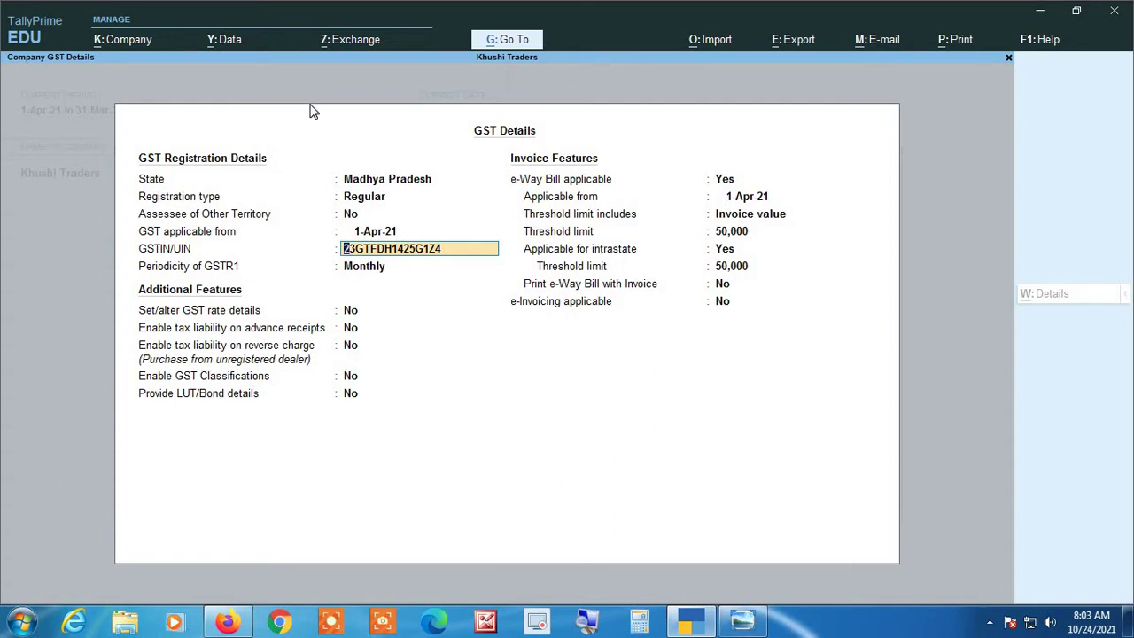
key(Return)
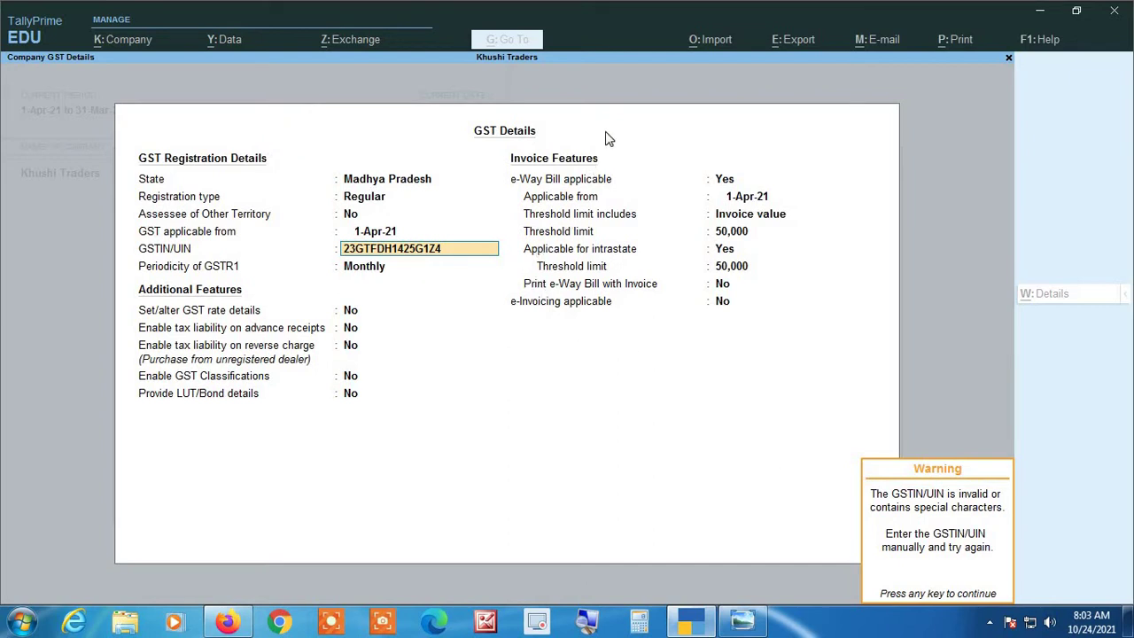
key(Return)
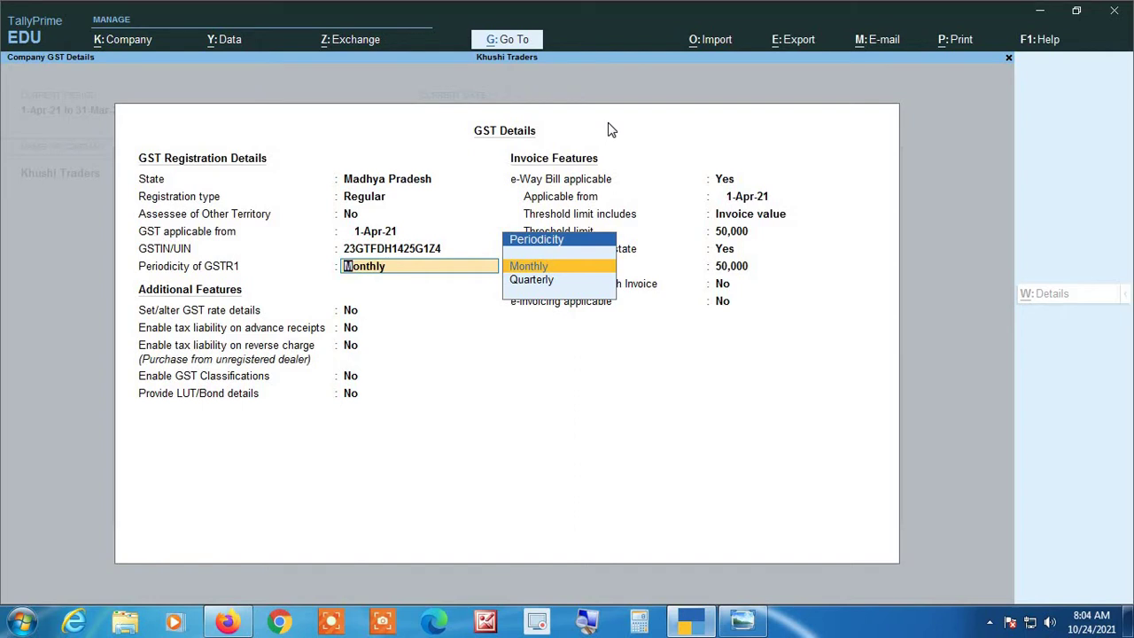
key(Escape)
key(Escape)
key(y)
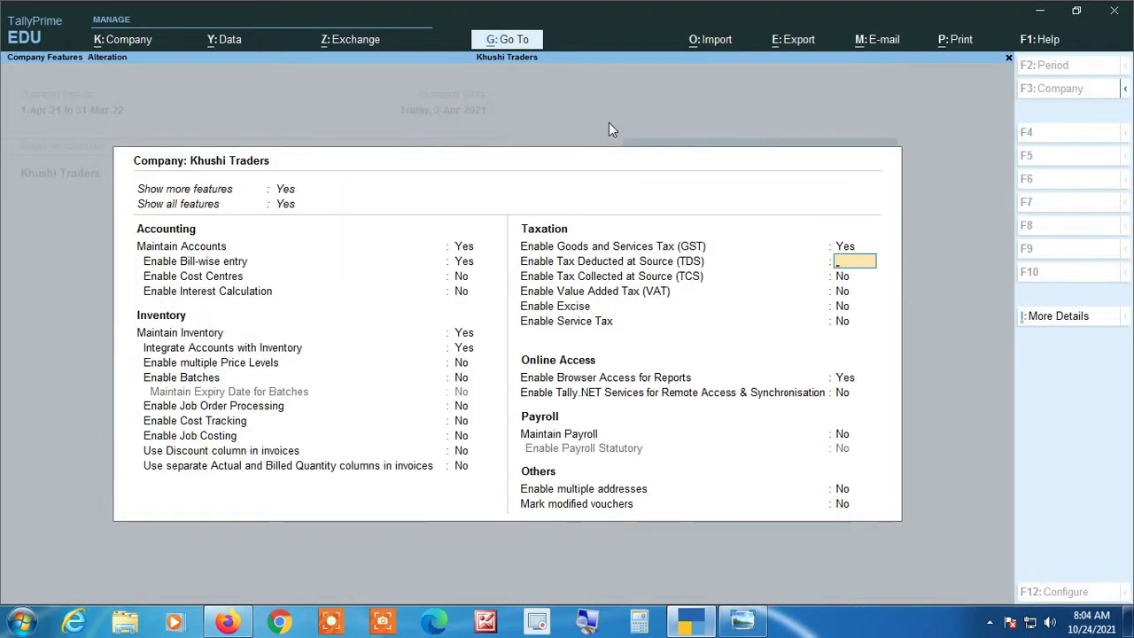
key(Escape)
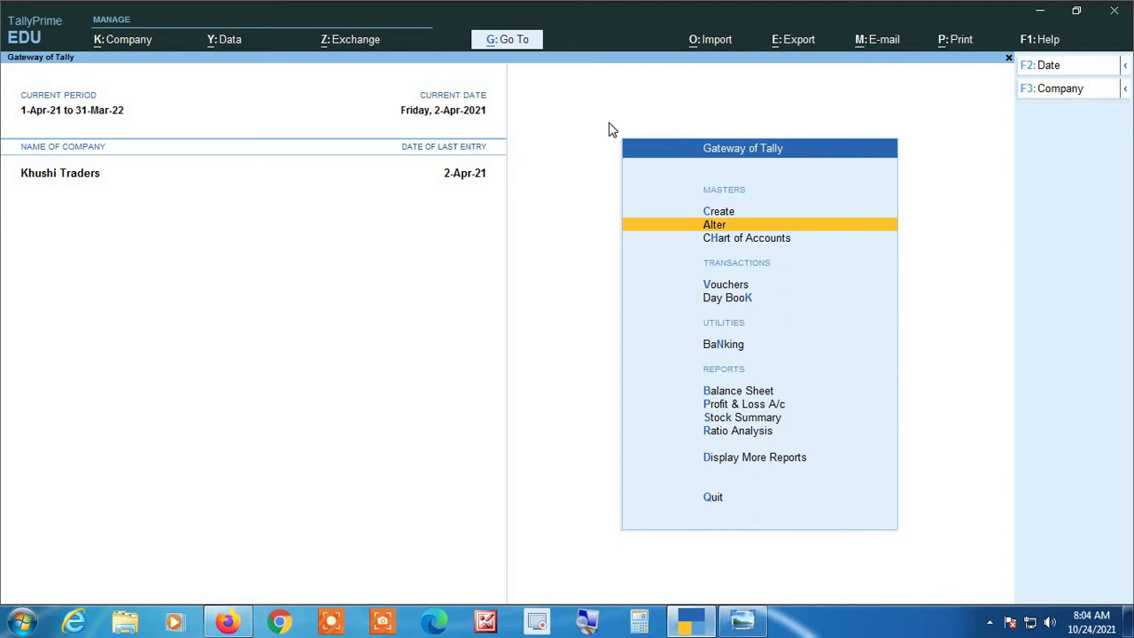
View the blank ledger creation form and return to the Gateway of Tally
key(Up)
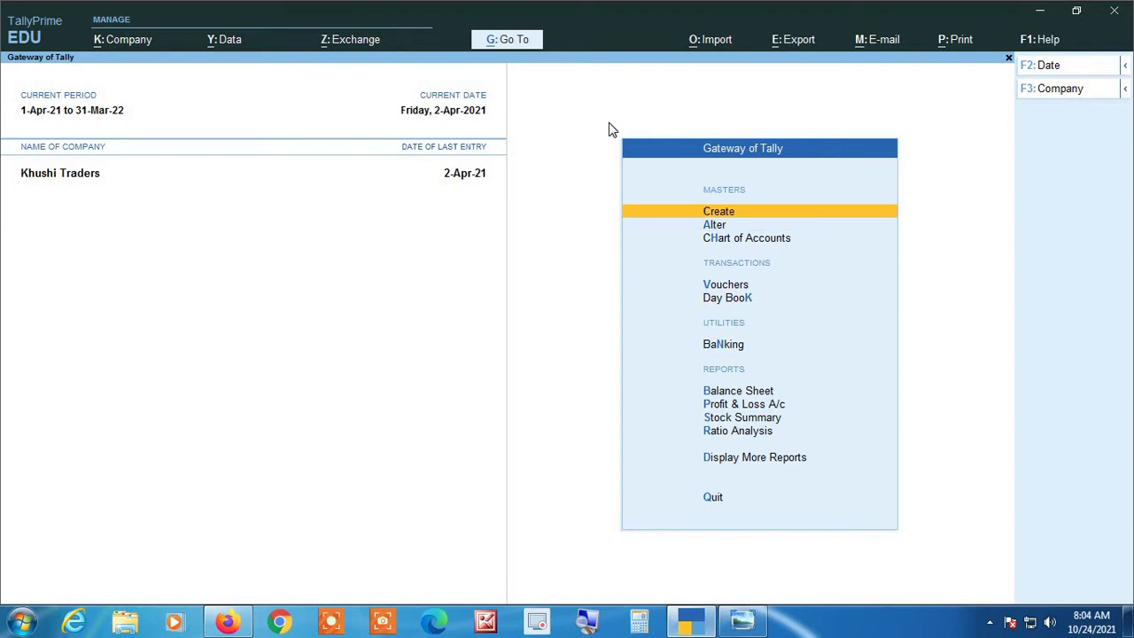
key(Return)
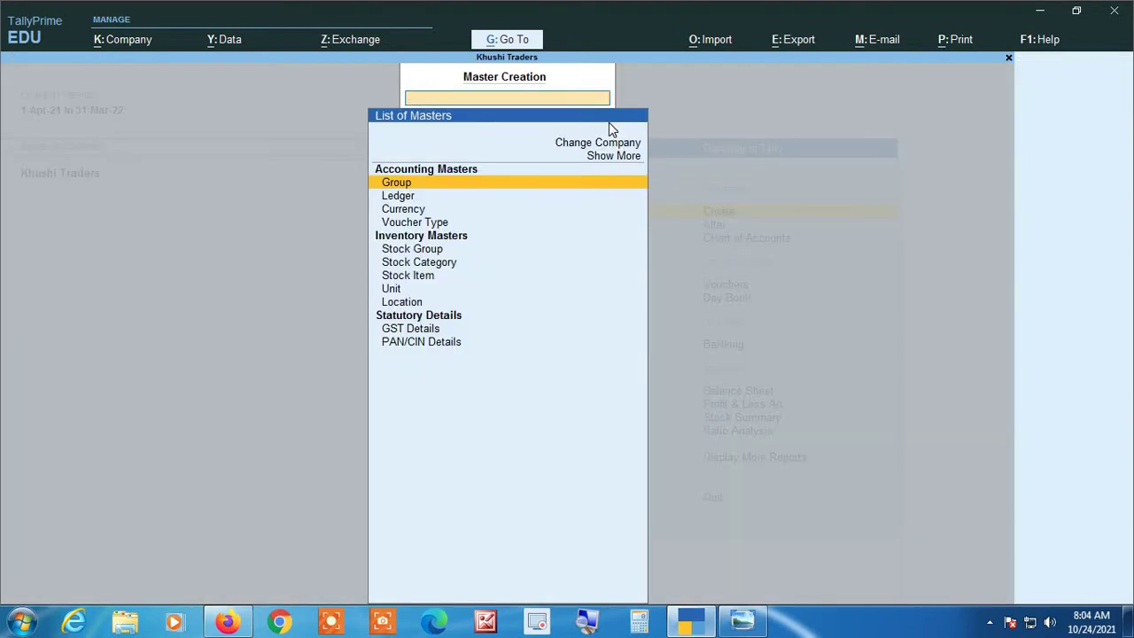
key(Down)
key(Return)
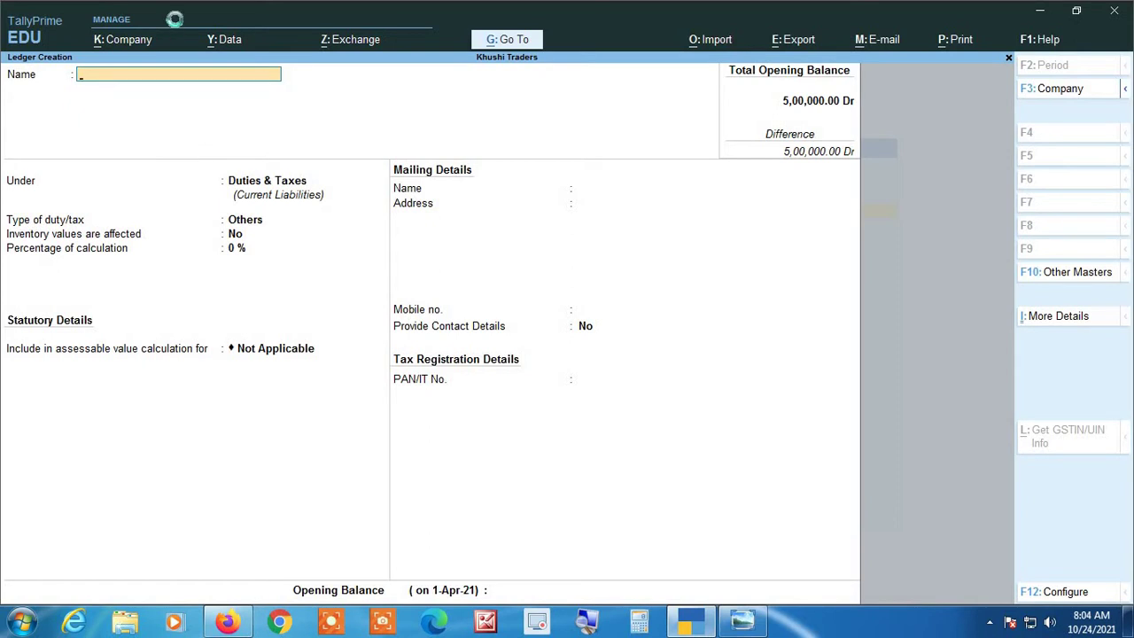
key(Escape)
key(Escape)
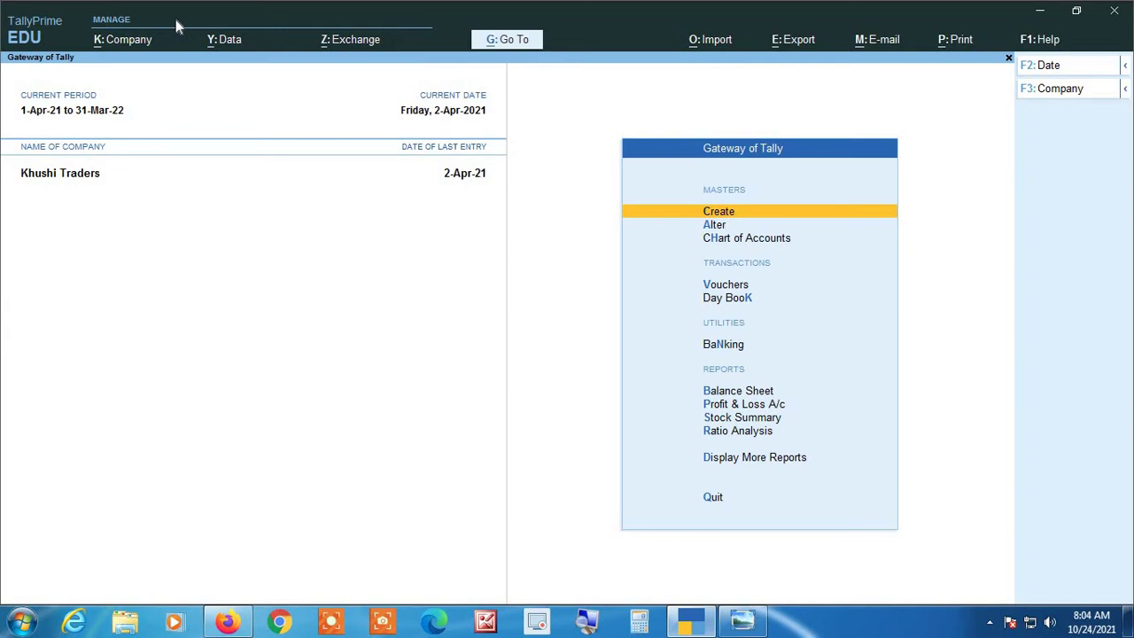
Open the list of existing ledgers for alteration in Khushi Traders
key(Down)
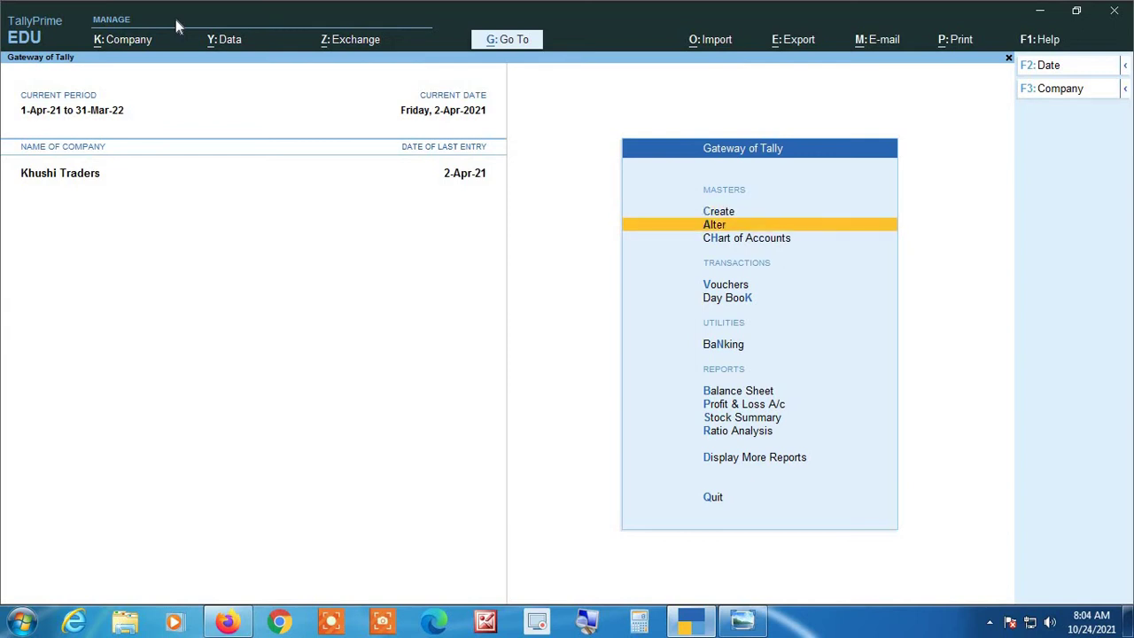
key(Return)
key(Down)
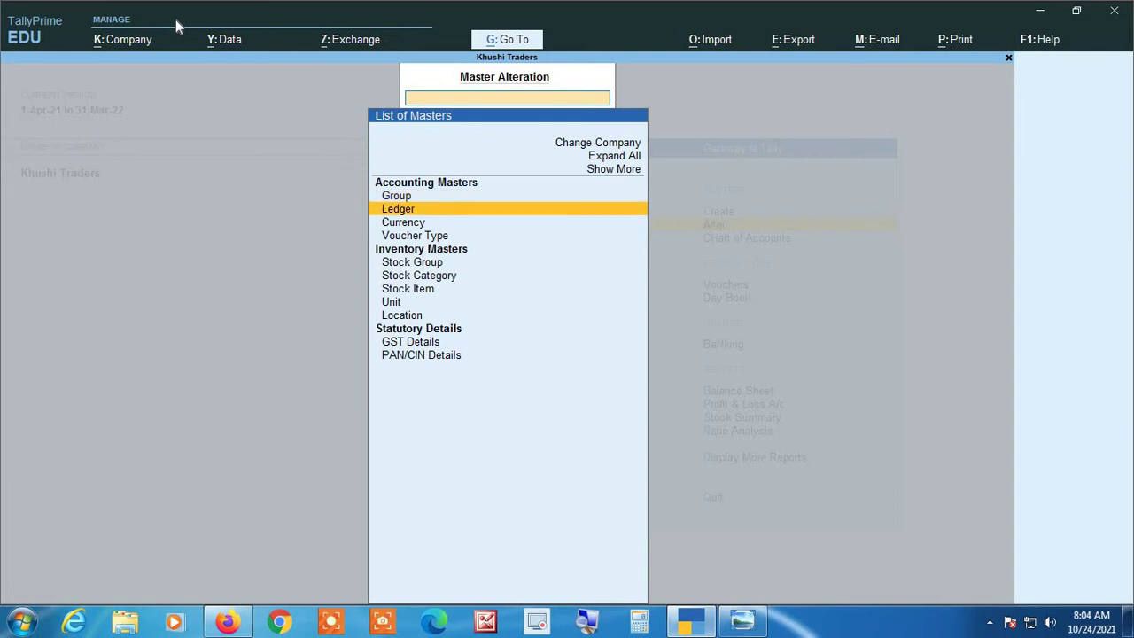
key(Return)
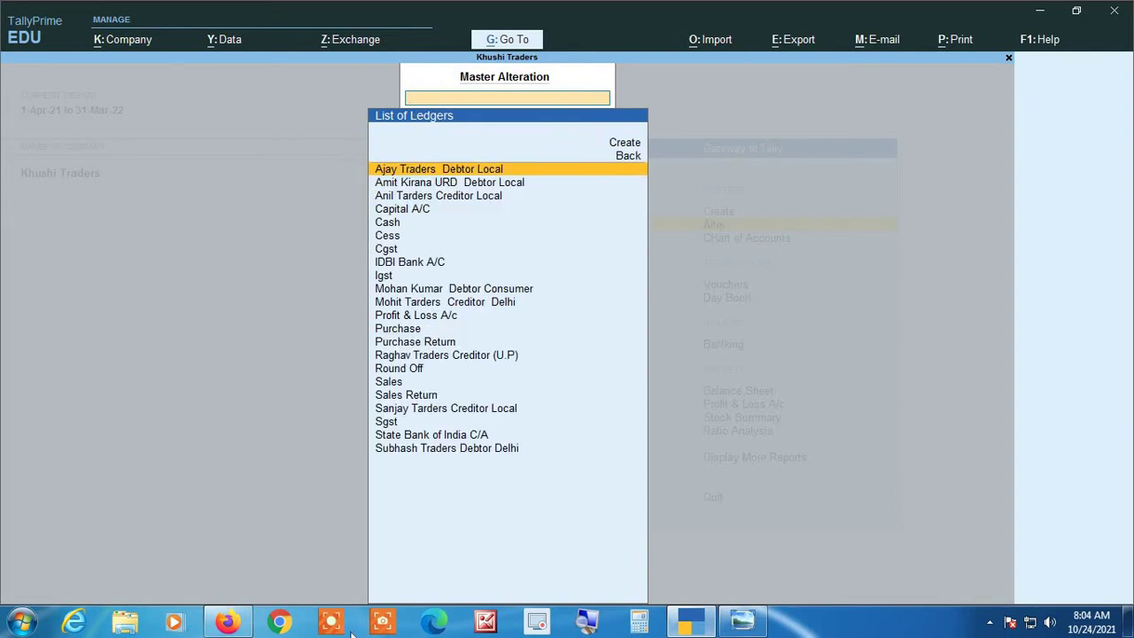
click(585, 620)
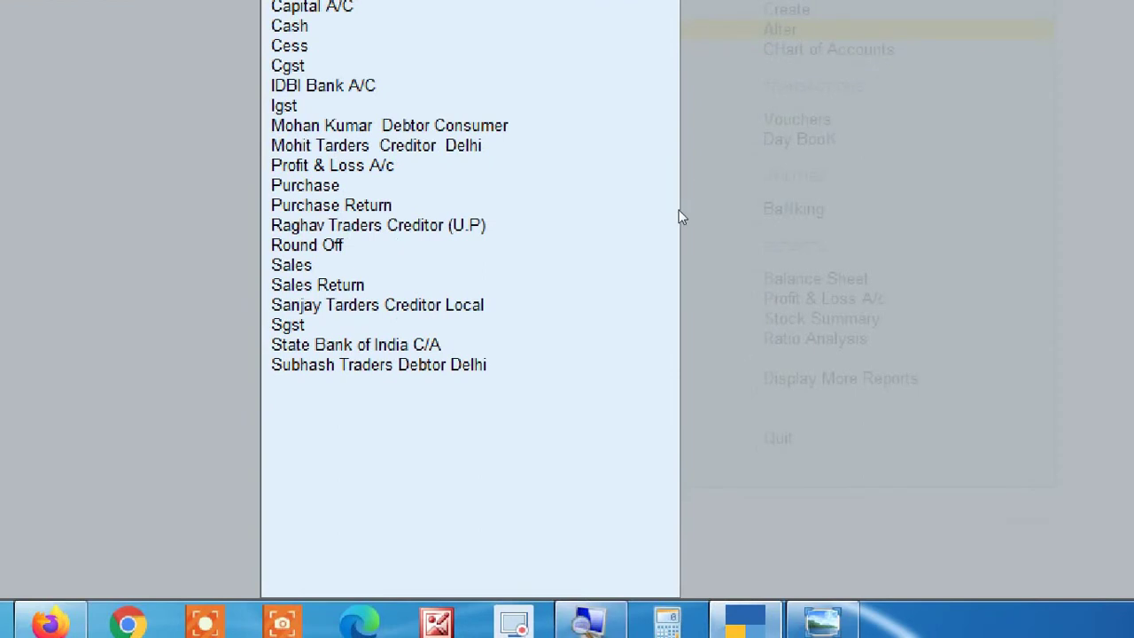
click(680, 173)
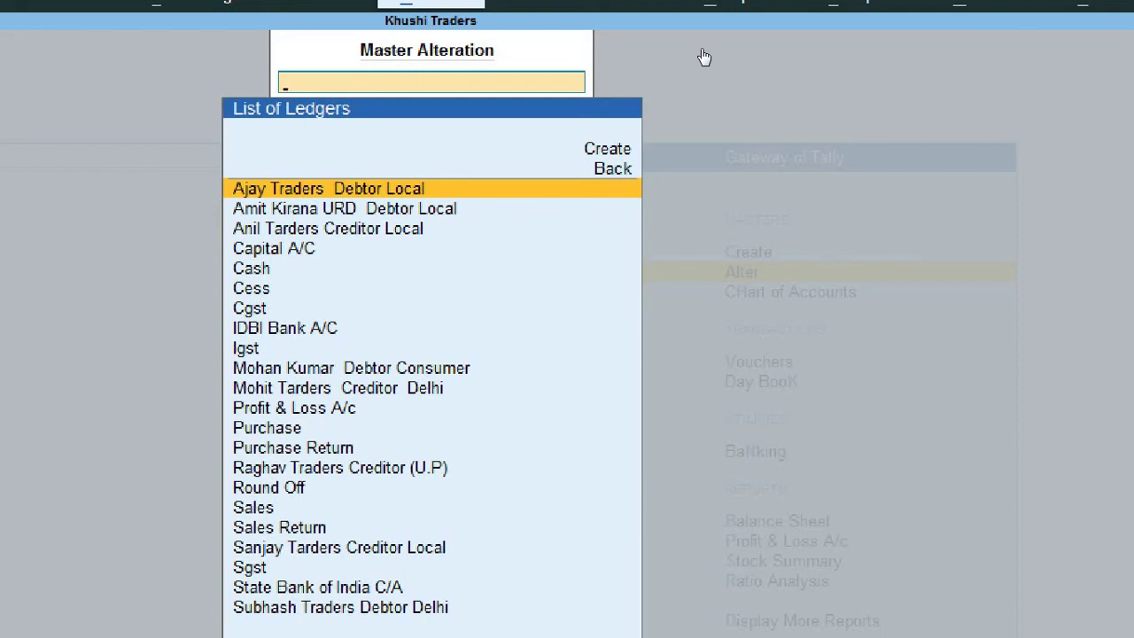
Go down the list of ledgers from the first debtor through the Purchase and Purchase Return ledgers to Sales
key(Down)
key(Down)
key(Down)
key(Down)
key(Down)
key(Down)
key(Down)
key(Down)
key(Down)
key(Down)
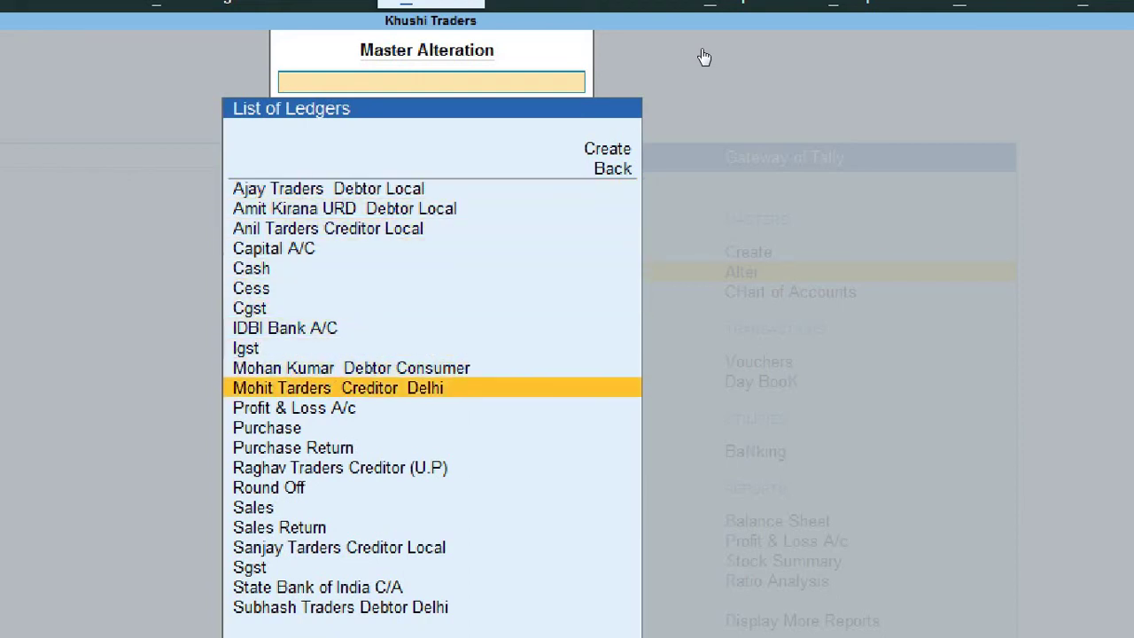
key(Down)
key(Down)
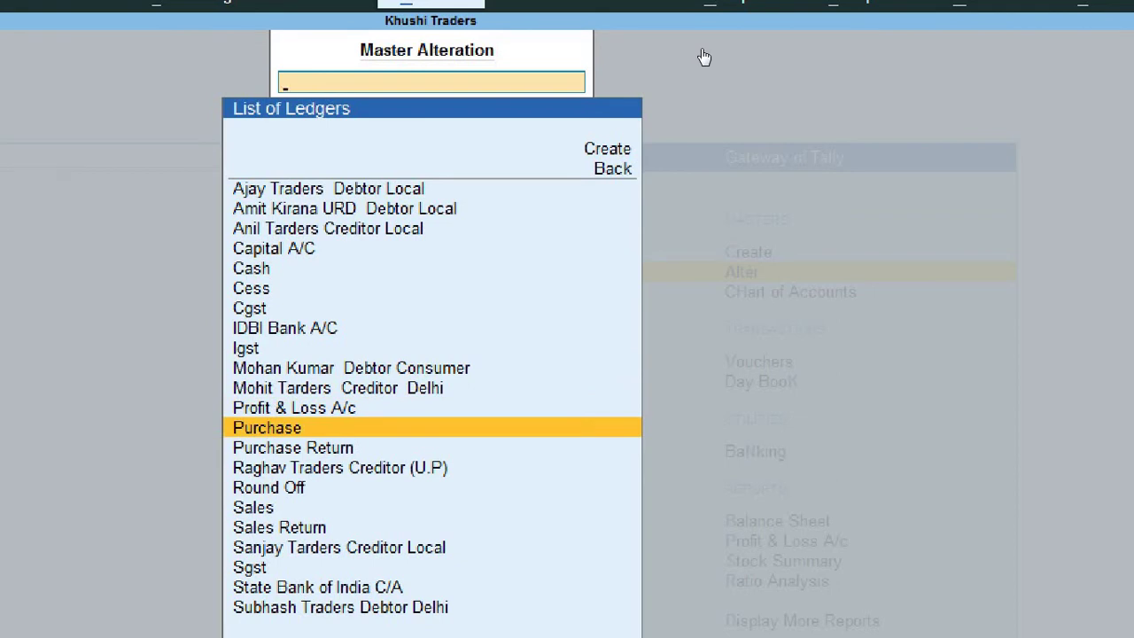
key(Down)
key(Down)
key(Down)
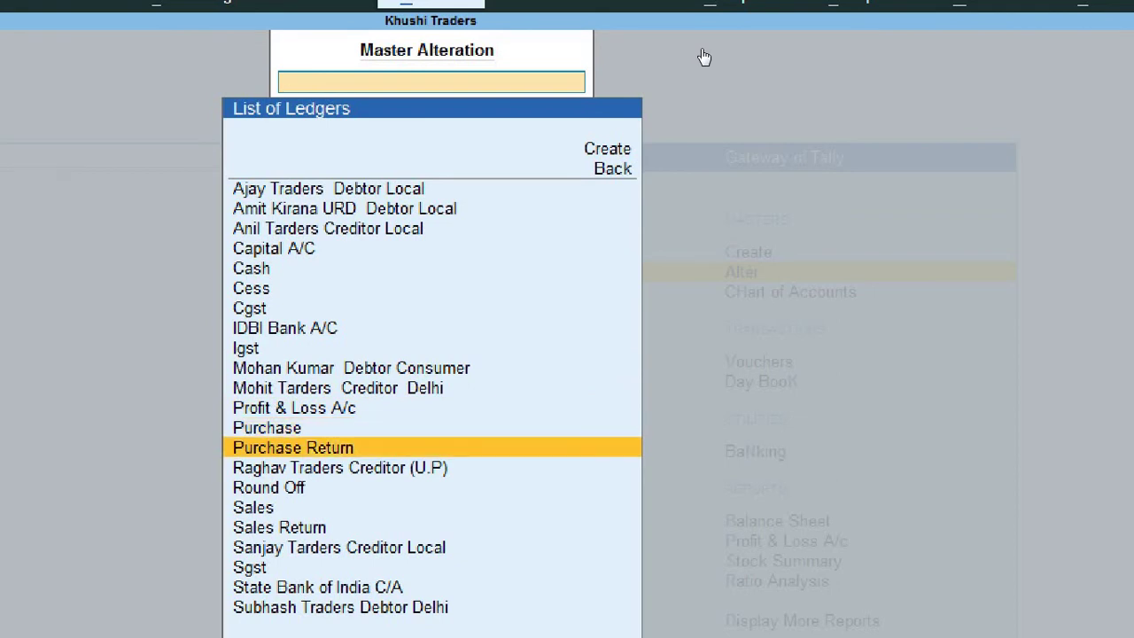
key(Down)
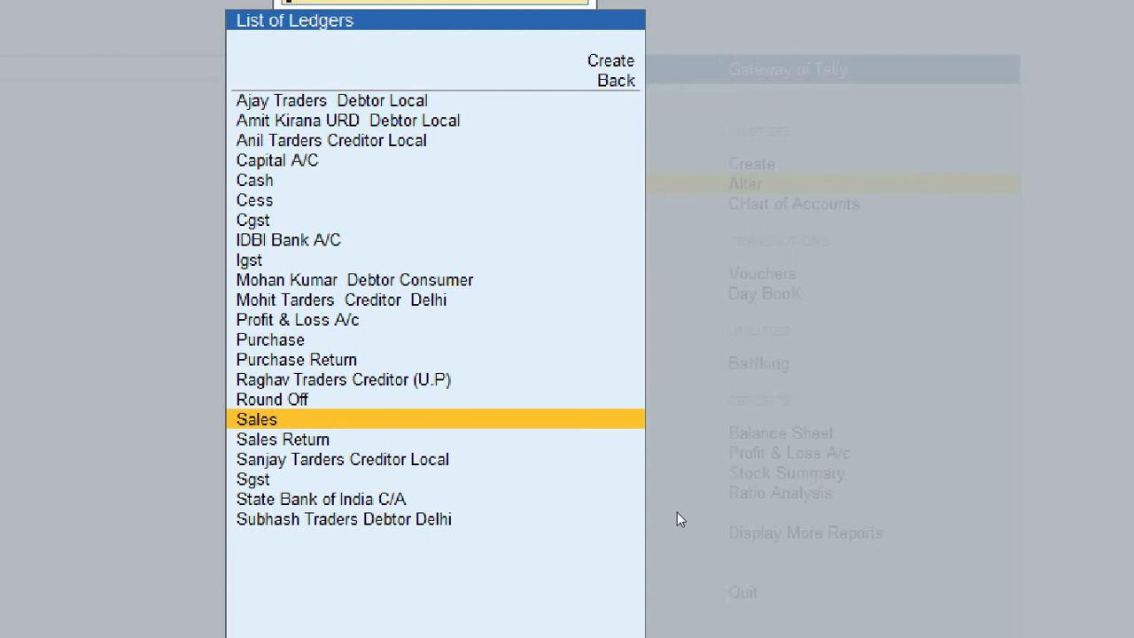
Examine the Purchase Return, Round Off and Sales Return entries in the list of ledgers
key(Up)
key(Up)
key(Up)
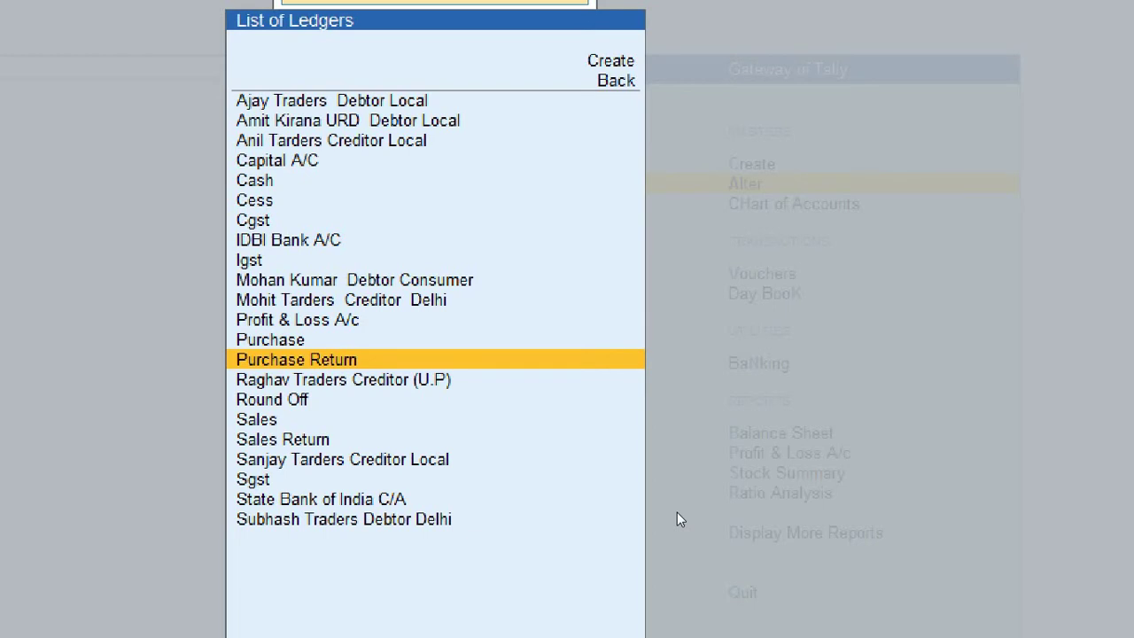
key(Down)
key(Down)
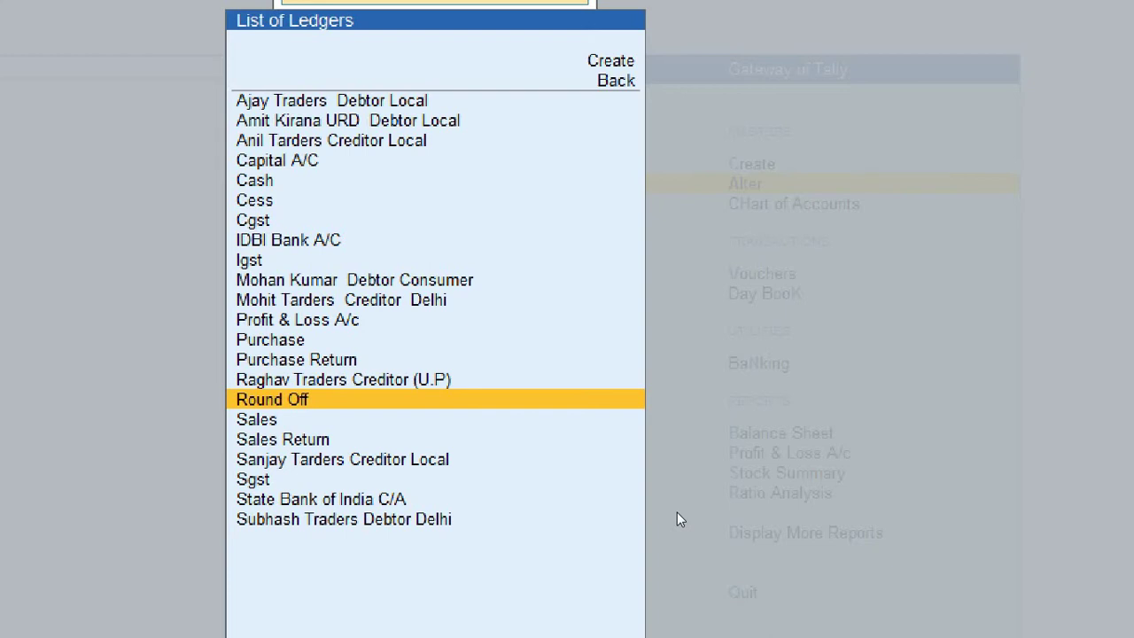
key(Down)
key(Down)
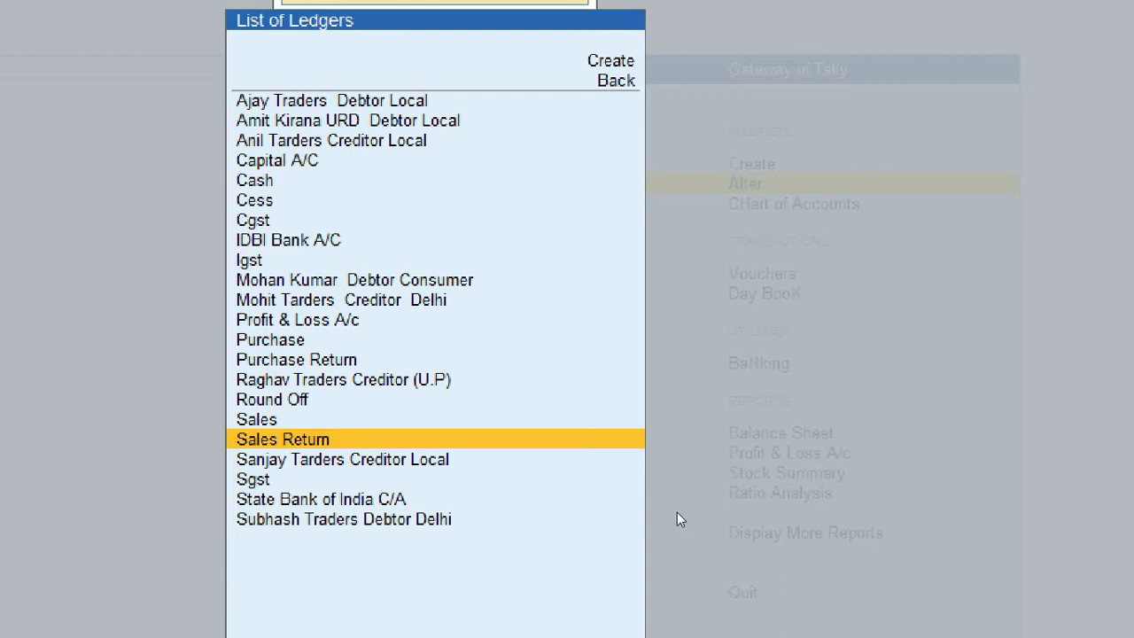
key(Up)
key(Up)
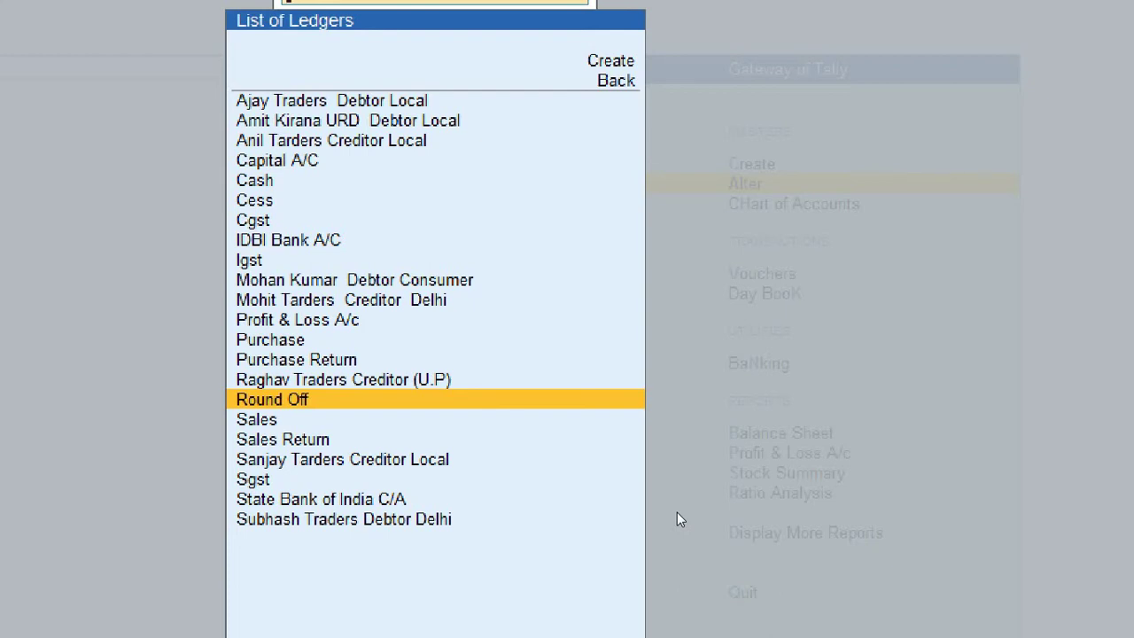
Look over the Cgst and Sgst tax ledgers in the list of ledgers
key(Up)
key(Up)
key(Up)
key(Up)
key(Up)
key(Up)
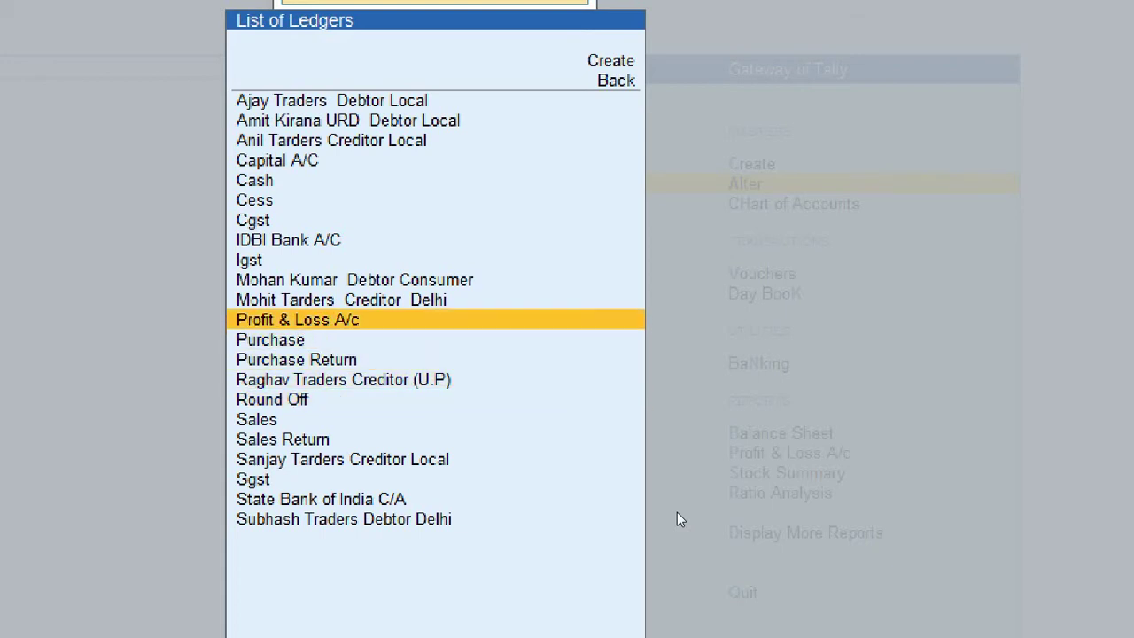
key(Up)
key(Up)
key(Up)
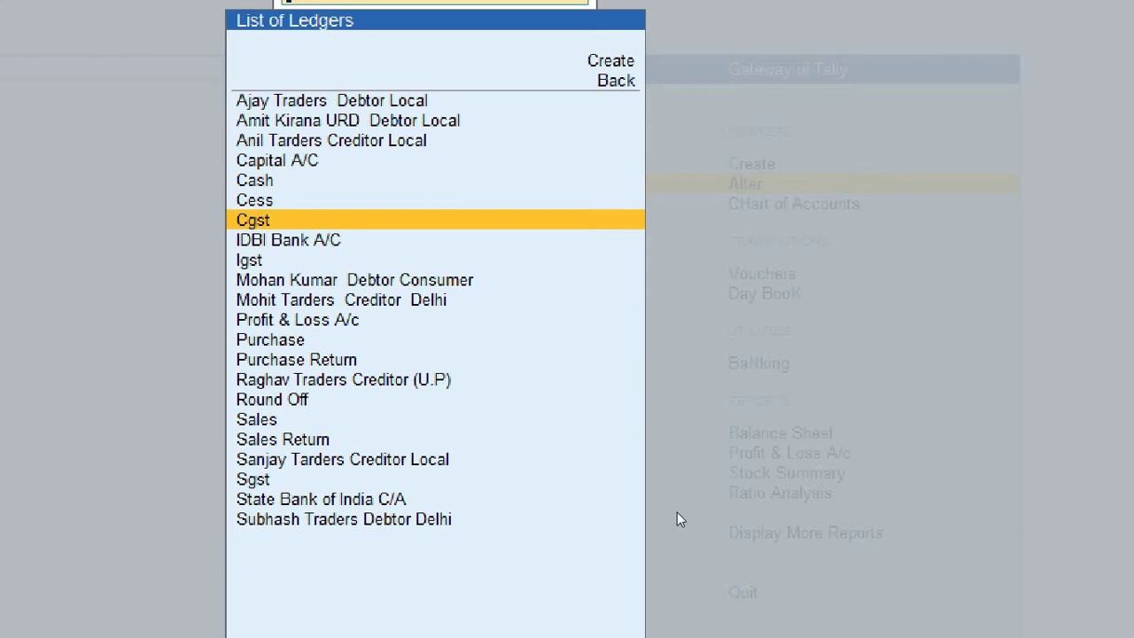
key(Down)
key(Down)
key(Down)
key(Down)
key(Down)
key(Down)
key(Down)
key(Down)
key(Down)
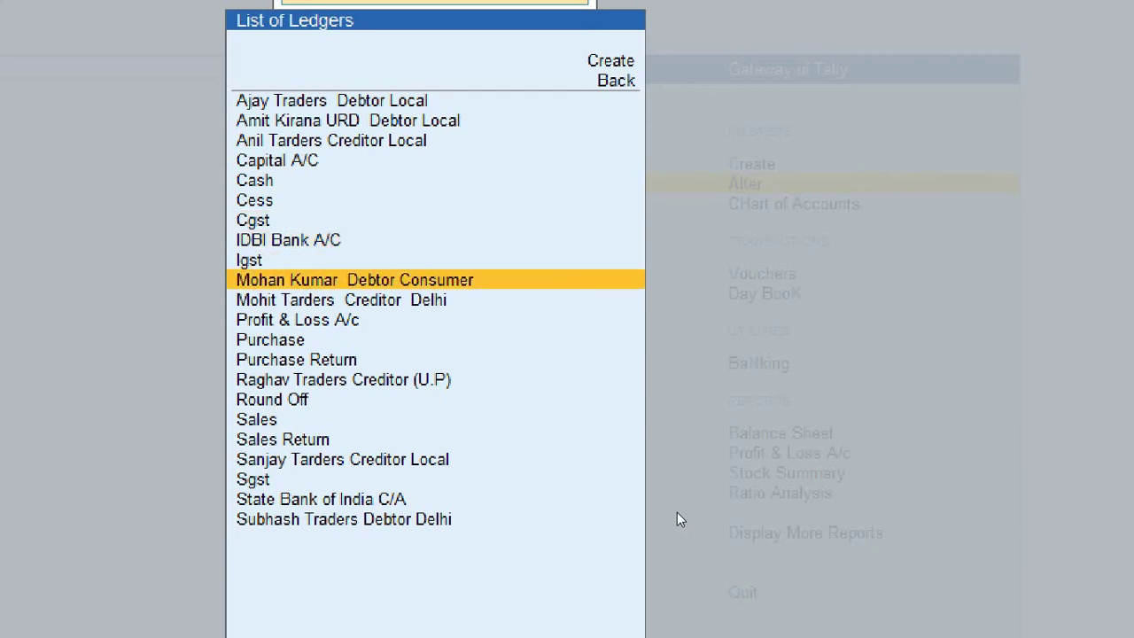
key(Down)
key(Down)
key(Down)
key(Down)
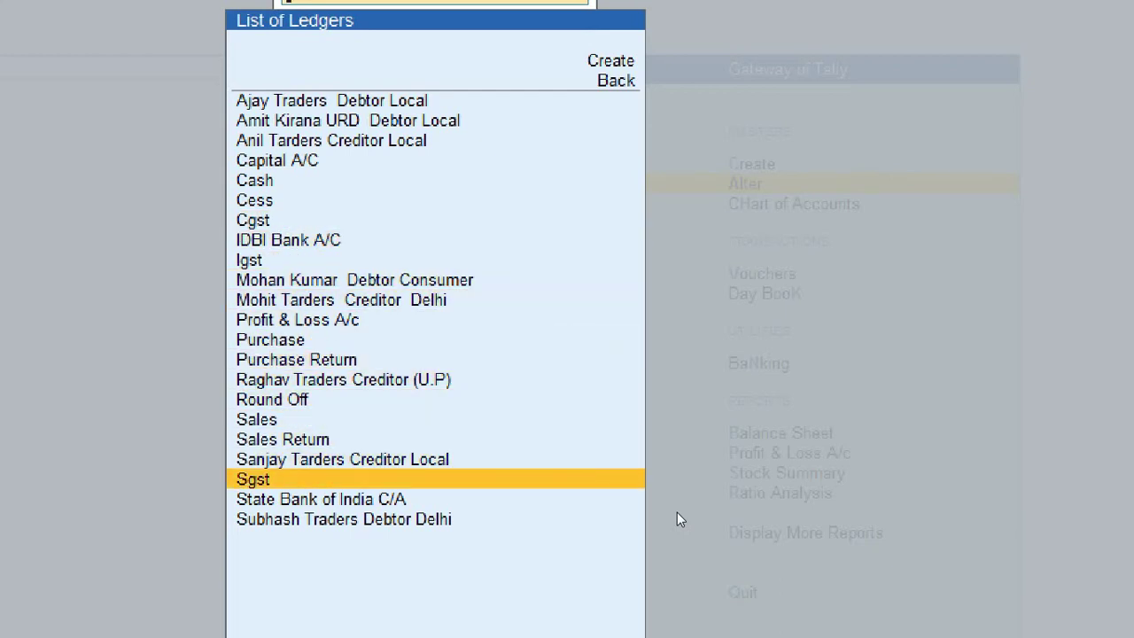
Go back up the list of ledgers to examine the Igst and Cess tax ledgers
key(Up)
key(Up)
key(Up)
key(Up)
key(Up)
key(Up)
key(Up)
key(Up)
key(Up)
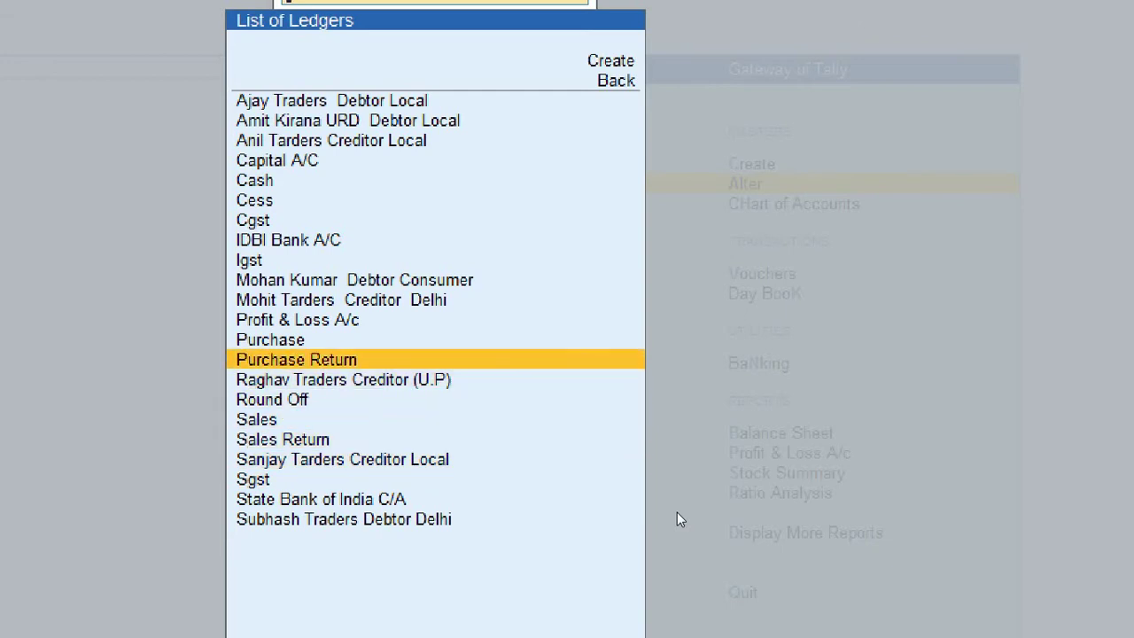
key(Up)
key(Up)
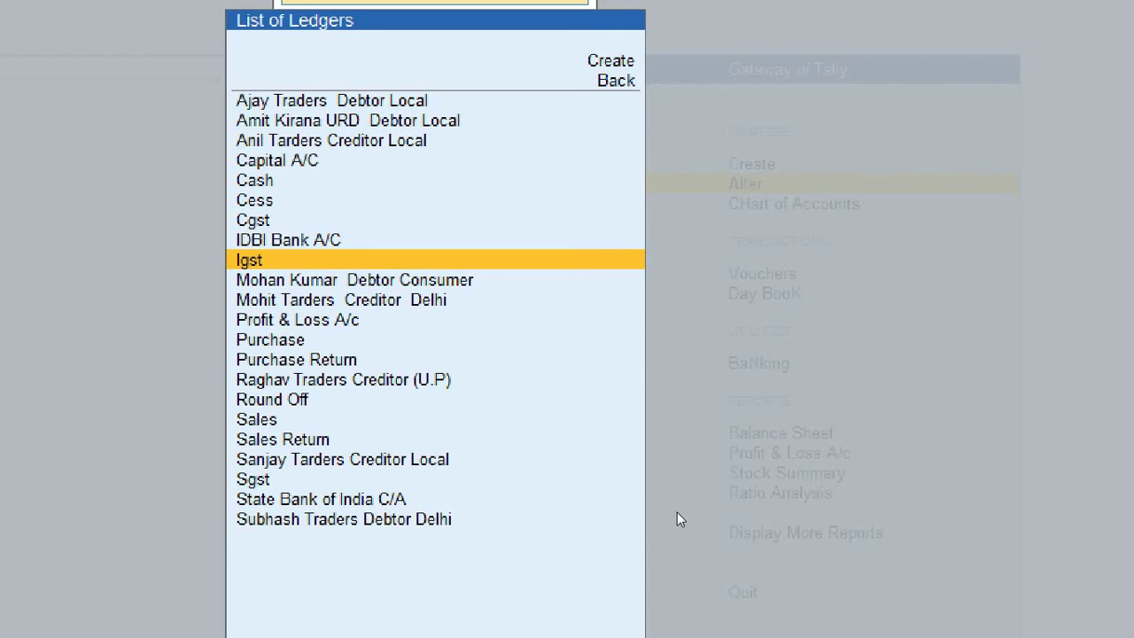
key(Up)
key(Up)
key(Up)
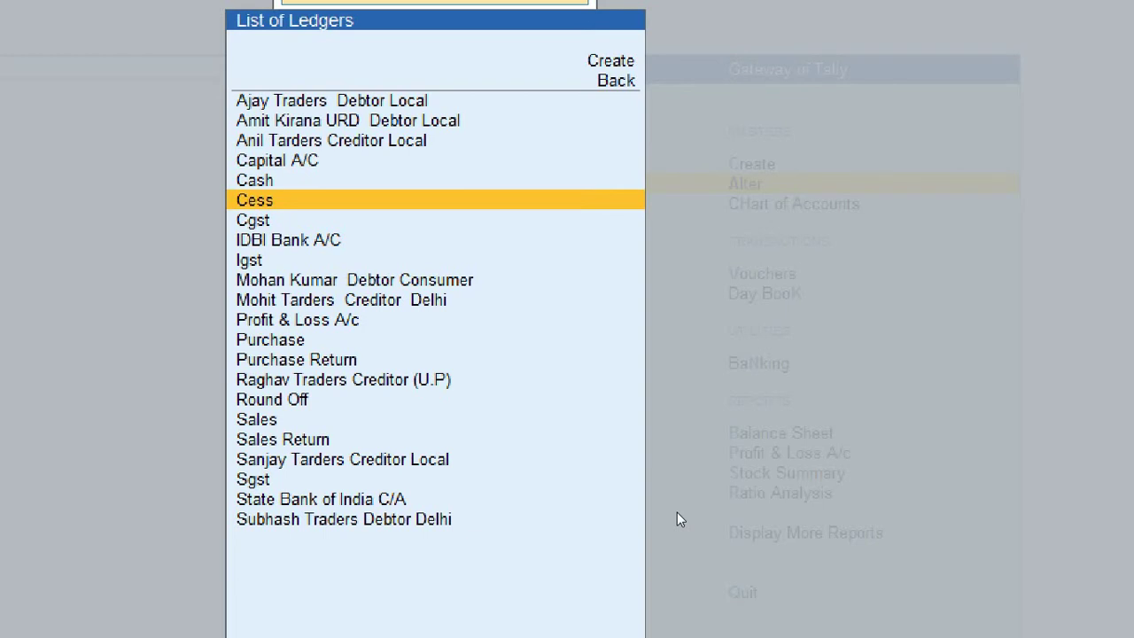
Examine the two bank ledgers, IDBI Bank A/C and State Bank of India C/A, in the list of ledgers
key(Down)
key(Down)
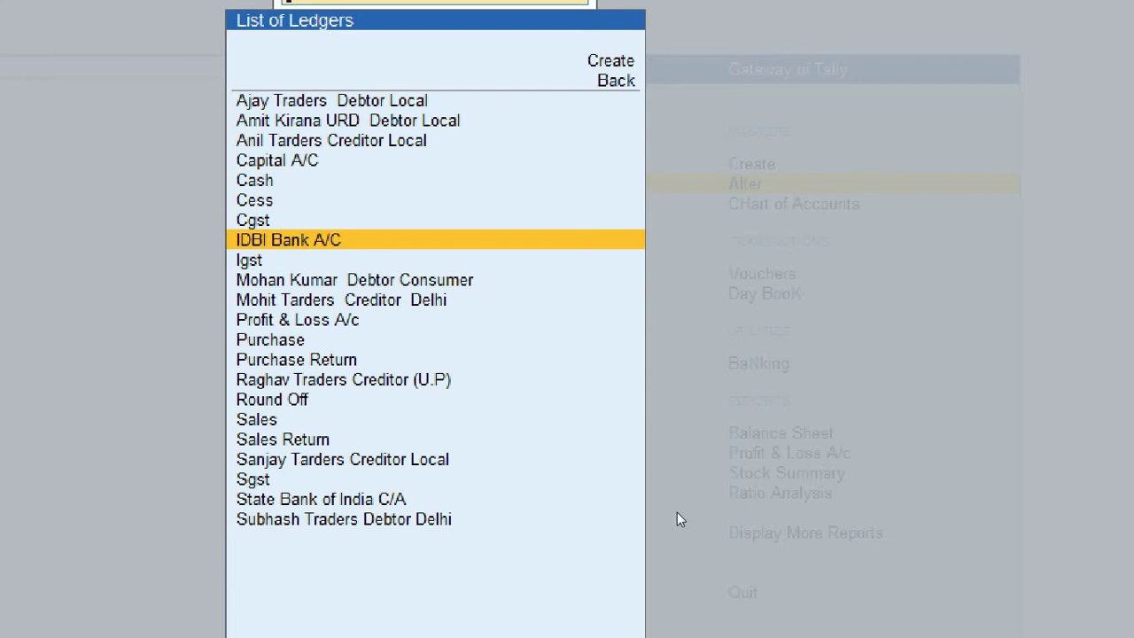
key(Down)
key(Down)
key(Down)
key(Down)
key(Down)
key(Down)
key(Down)
key(Down)
key(Down)
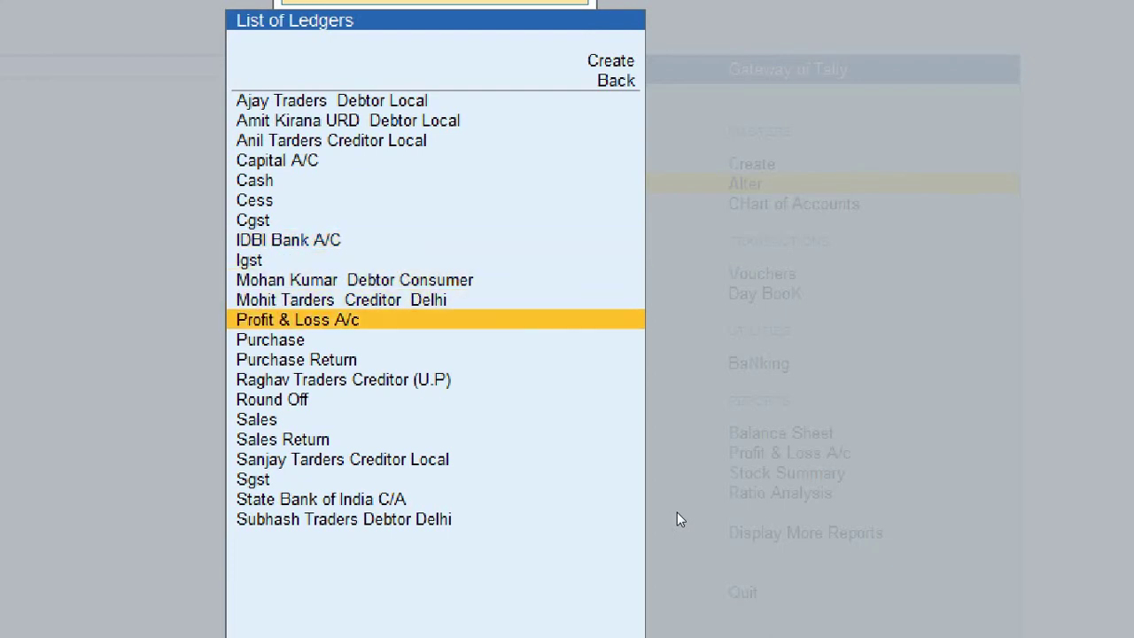
key(Down)
key(Down)
key(Down)
key(Down)
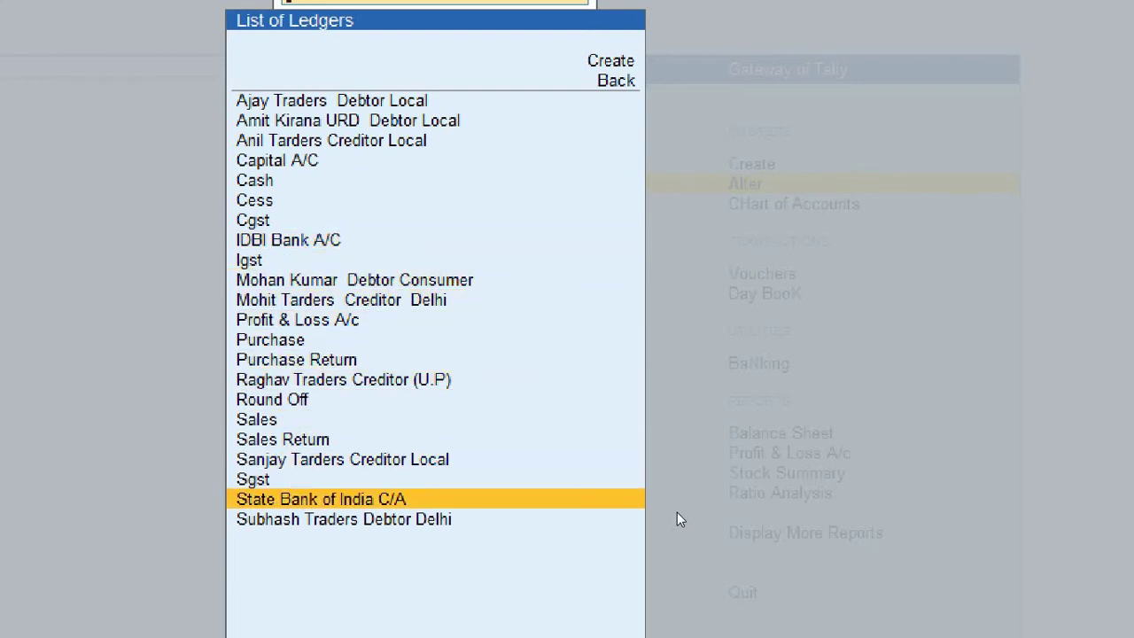
key(Up)
key(Up)
key(Up)
key(Up)
key(Up)
key(Up)
key(Up)
key(Up)
key(Up)
key(Up)
key(Up)
key(Up)
key(Up)
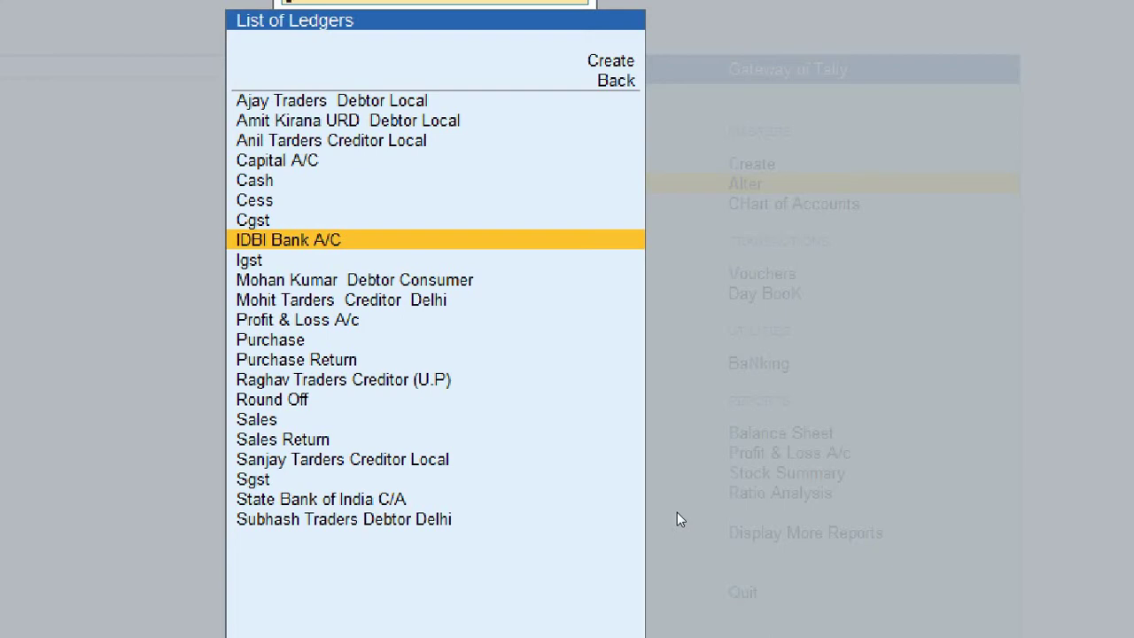
Look at the Round Off ledger and go back up the list to the Cash ledger
key(Down)
key(Down)
key(Down)
key(Down)
key(Down)
key(Down)
key(Down)
key(Down)
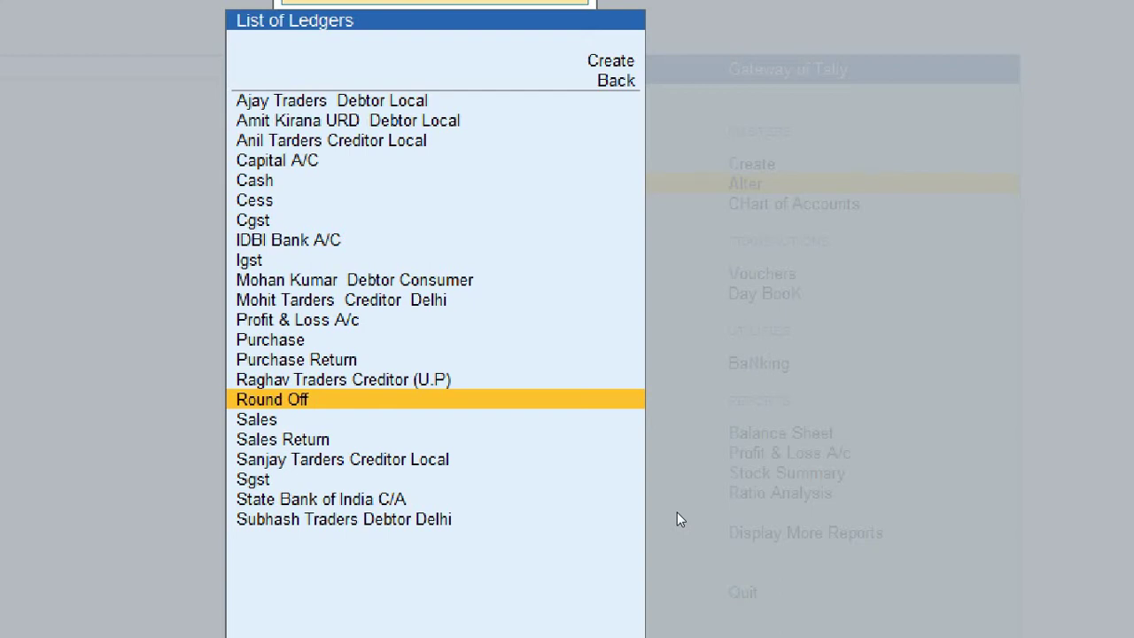
key(Up)
key(Up)
key(Up)
key(Up)
key(Up)
key(Up)
key(Up)
key(Up)
key(Up)
key(Up)
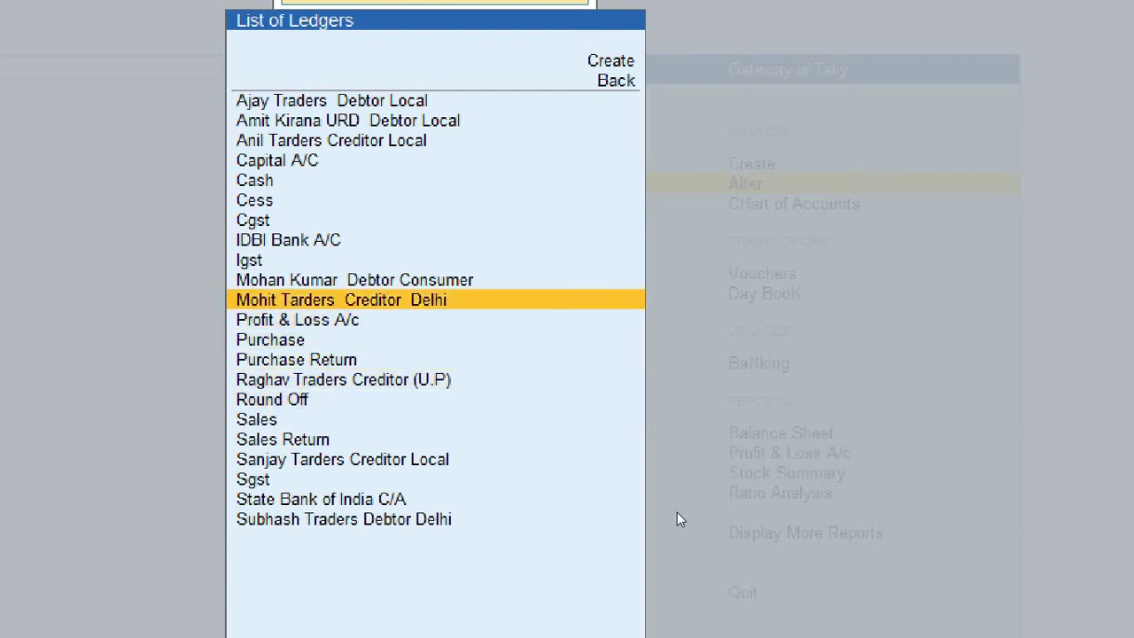
key(Up)
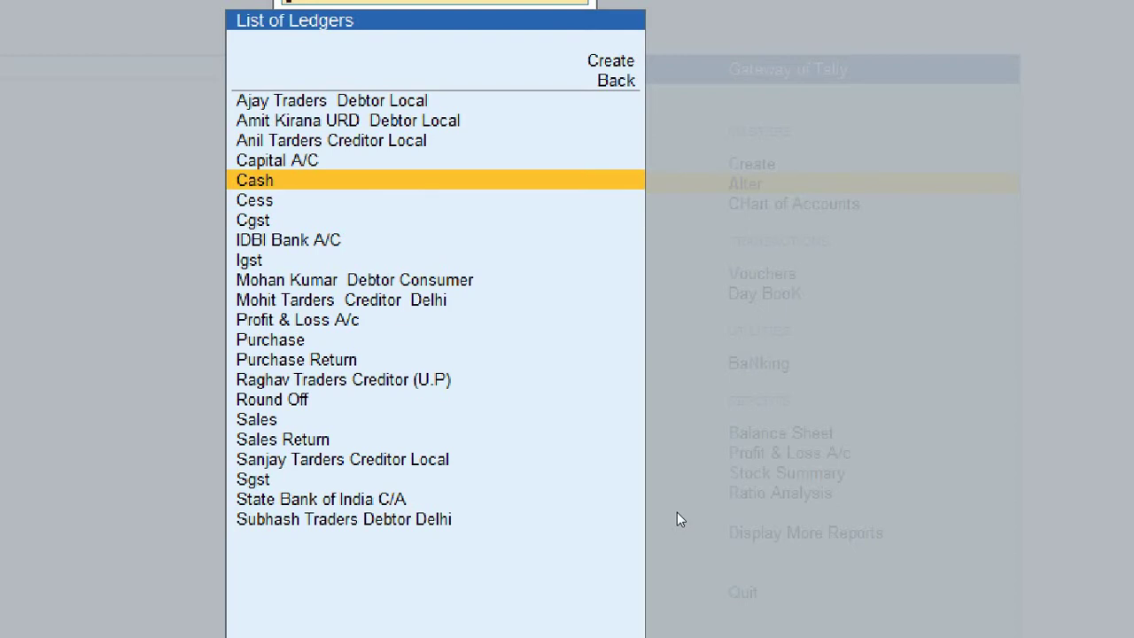
Review the creditor ledgers Anil Tarders, Mohit Tarders, Raghav Traders and Sanjay Tarders in the list of ledgers
key(Up)
key(Up)
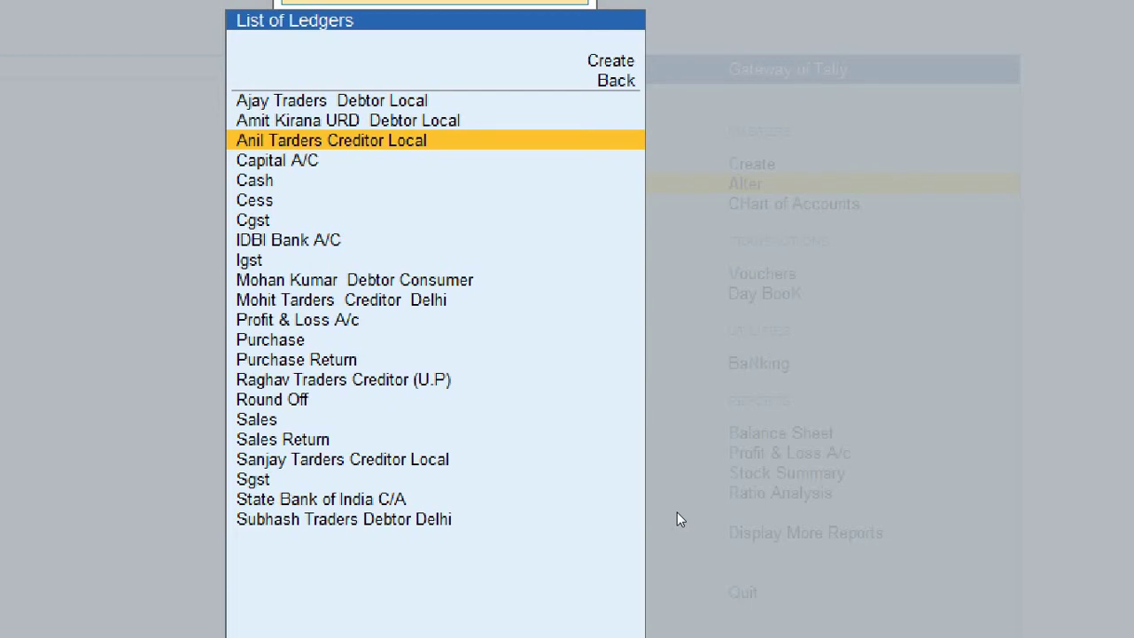
key(Down)
key(Down)
key(Down)
key(Down)
key(Down)
key(Down)
key(Down)
key(Down)
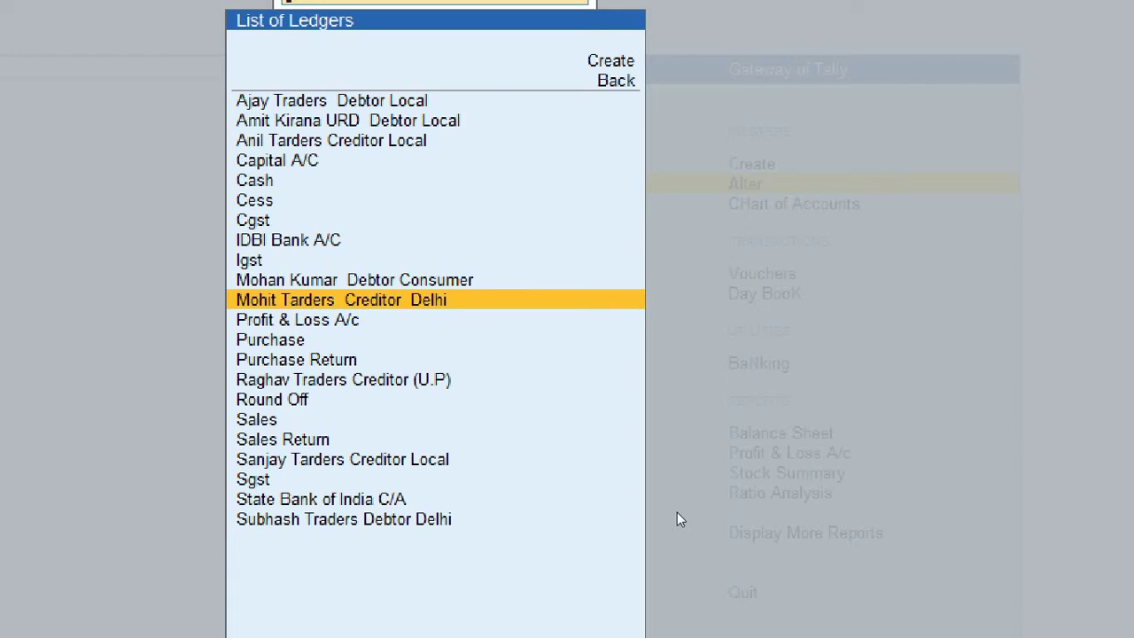
key(Down)
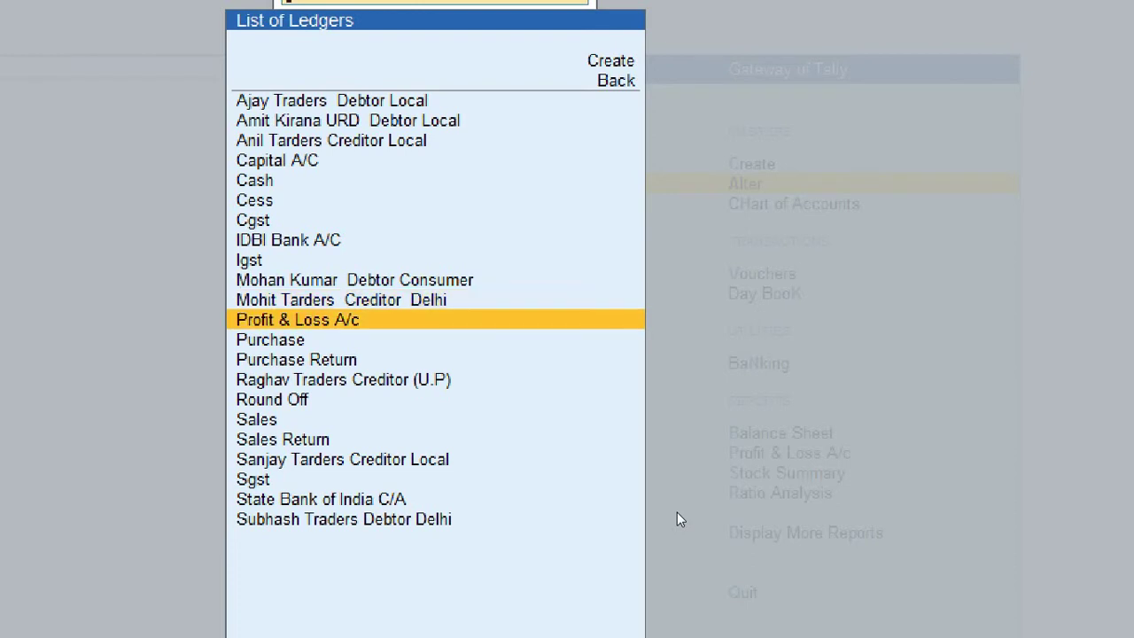
key(Down)
key(Down)
key(Down)
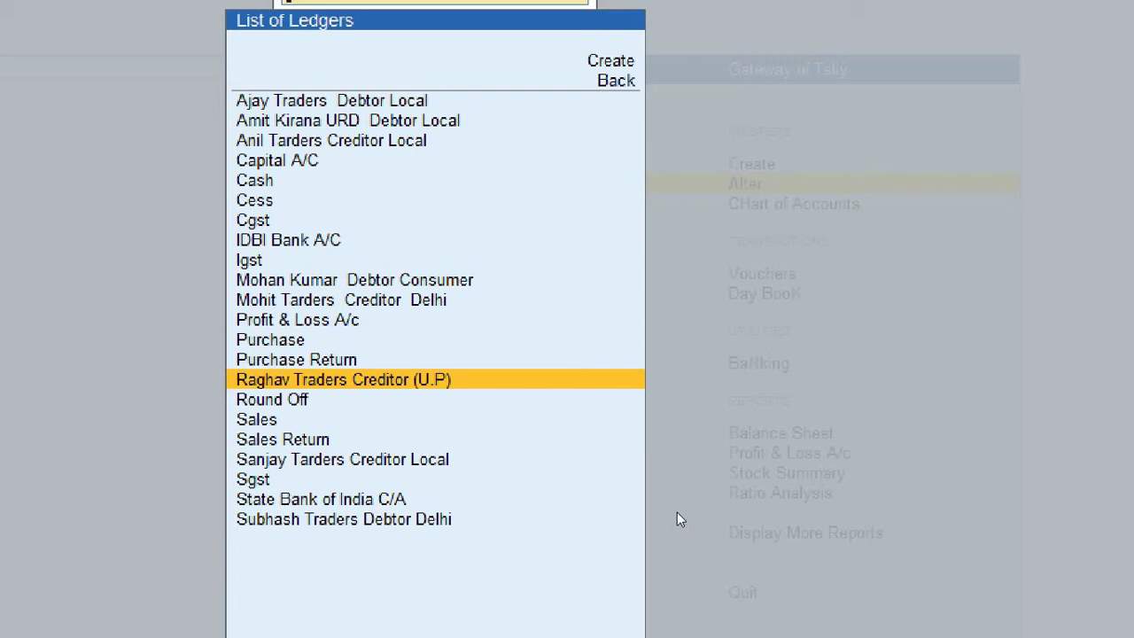
key(Down)
key(Down)
key(Down)
key(Down)
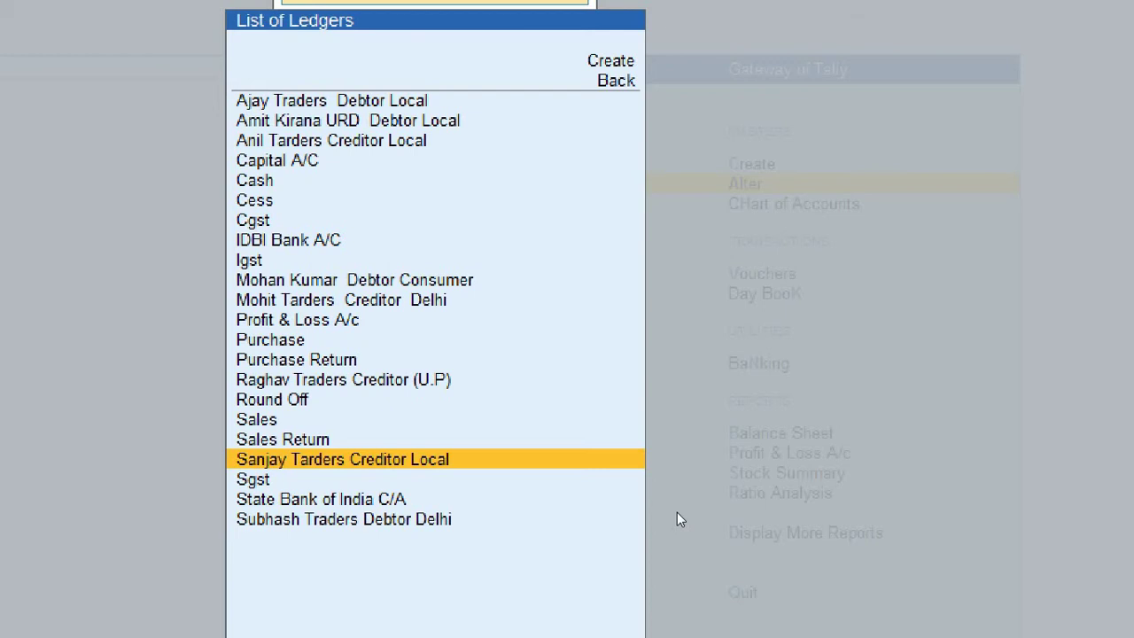
Examine the out-of-state creditors Raghav Traders (U.P) and Mohit Tarders Delhi alongside the Igst ledger
key(Up)
key(Up)
key(Up)
key(Up)
key(Up)
key(Up)
key(Up)
key(Up)
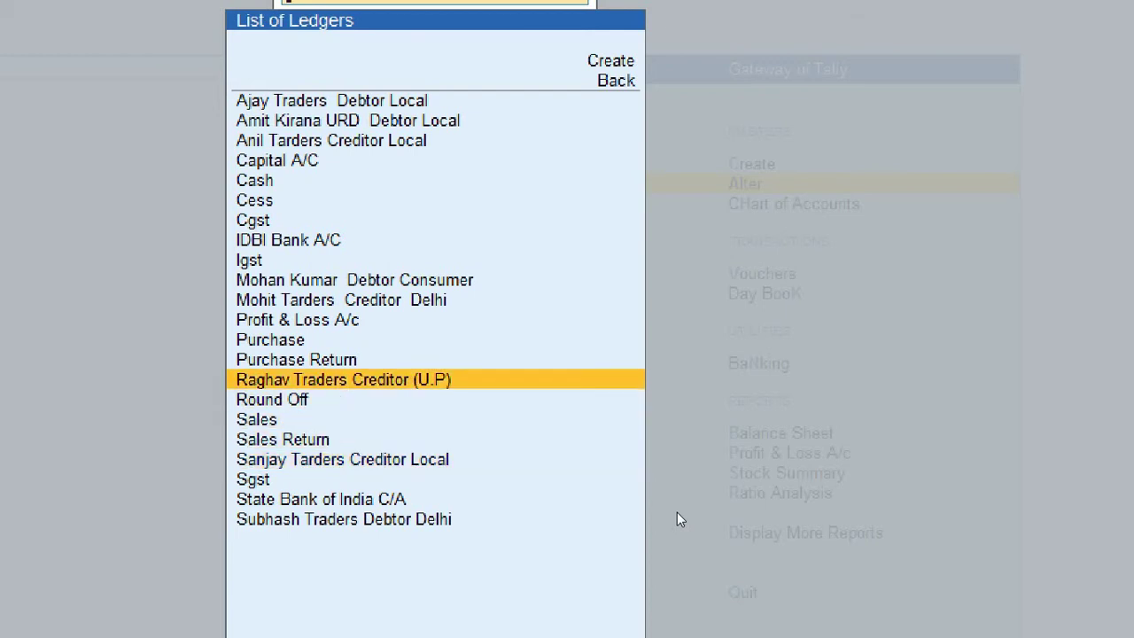
key(Up)
key(Up)
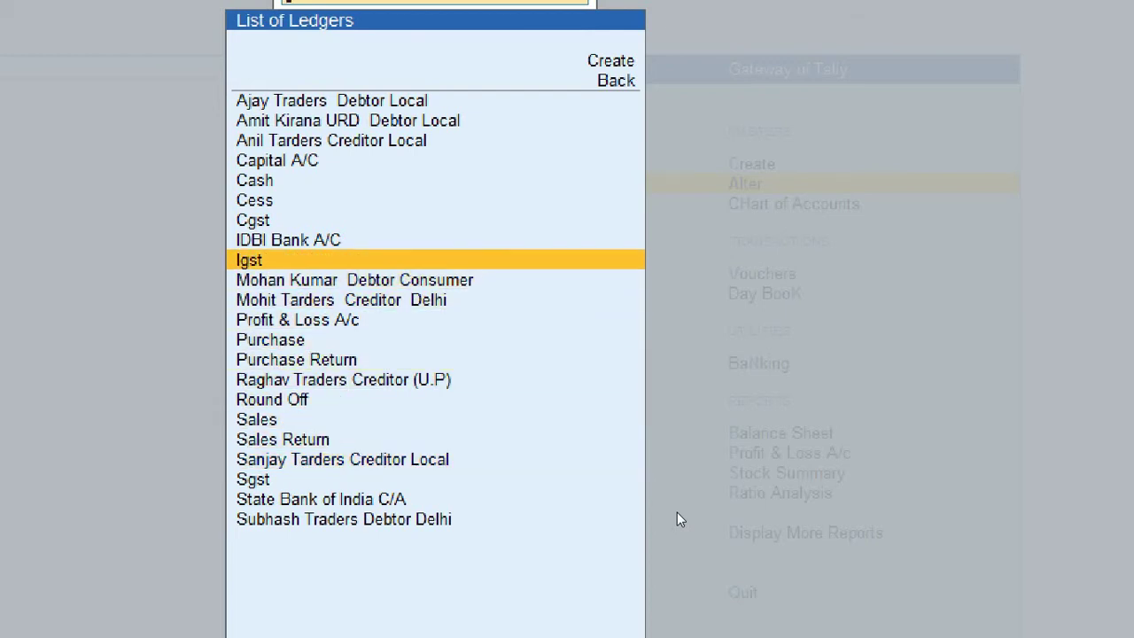
key(Down)
key(Down)
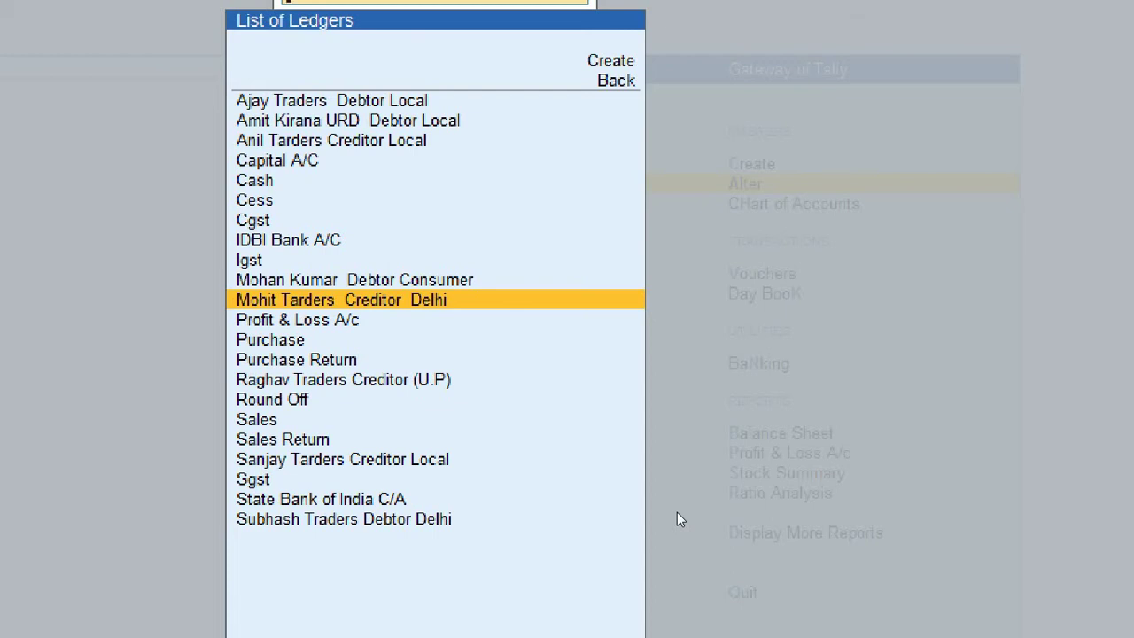
Return up the list of ledgers past Cash to the local debtor Ajay Traders
key(Up)
key(Up)
key(Up)
key(Up)
key(Up)
key(Up)
key(Up)
key(Up)
key(Up)
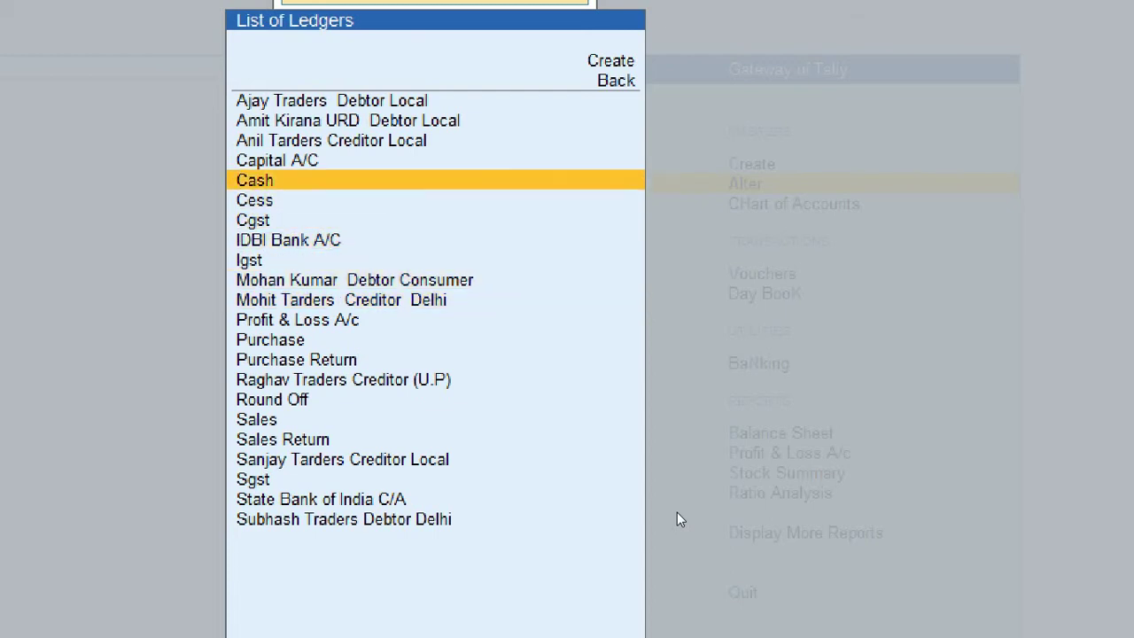
key(Up)
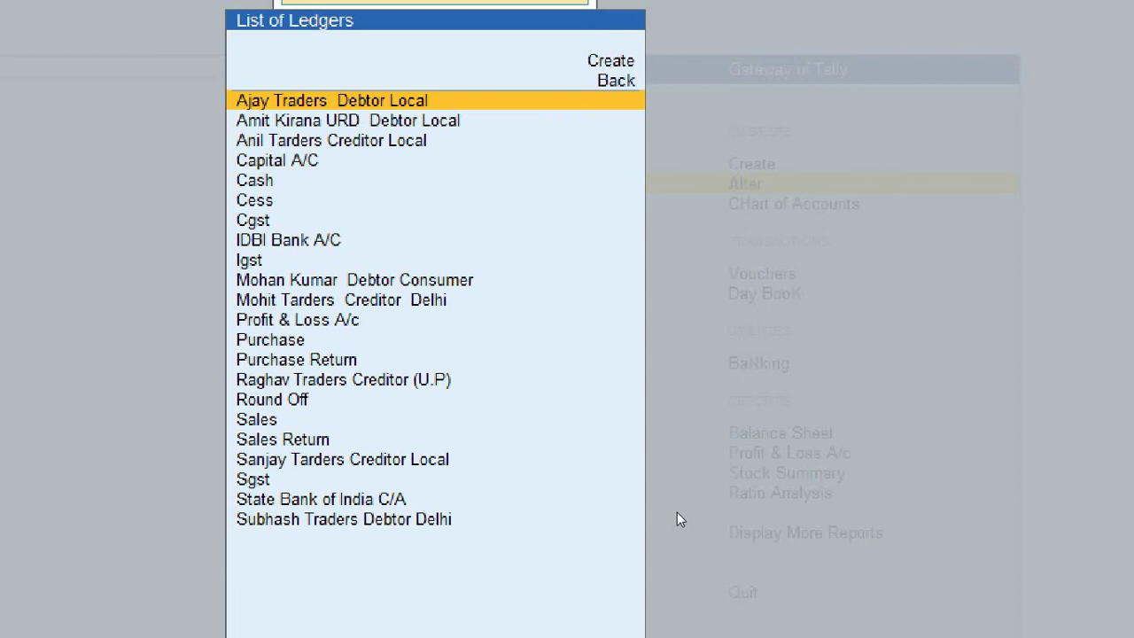
Go down the list of ledgers from the local debtor Ajay Traders to the out-of-state debtor Subhash Traders Debtor Delhi
key(Down)
key(Down)
key(Down)
key(Down)
key(Down)
key(Down)
key(Down)
key(Down)
key(Down)
key(Down)
key(Down)
key(Down)
key(Down)
key(Down)
key(Down)
key(Down)
key(Down)
key(Down)
key(Down)
key(Down)
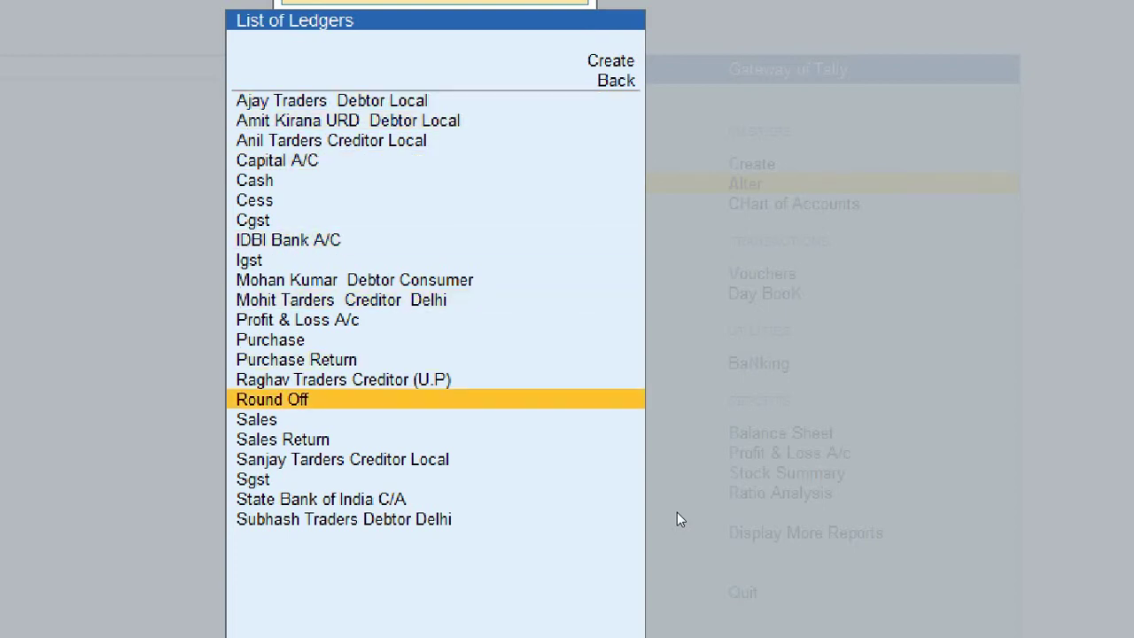
key(Down)
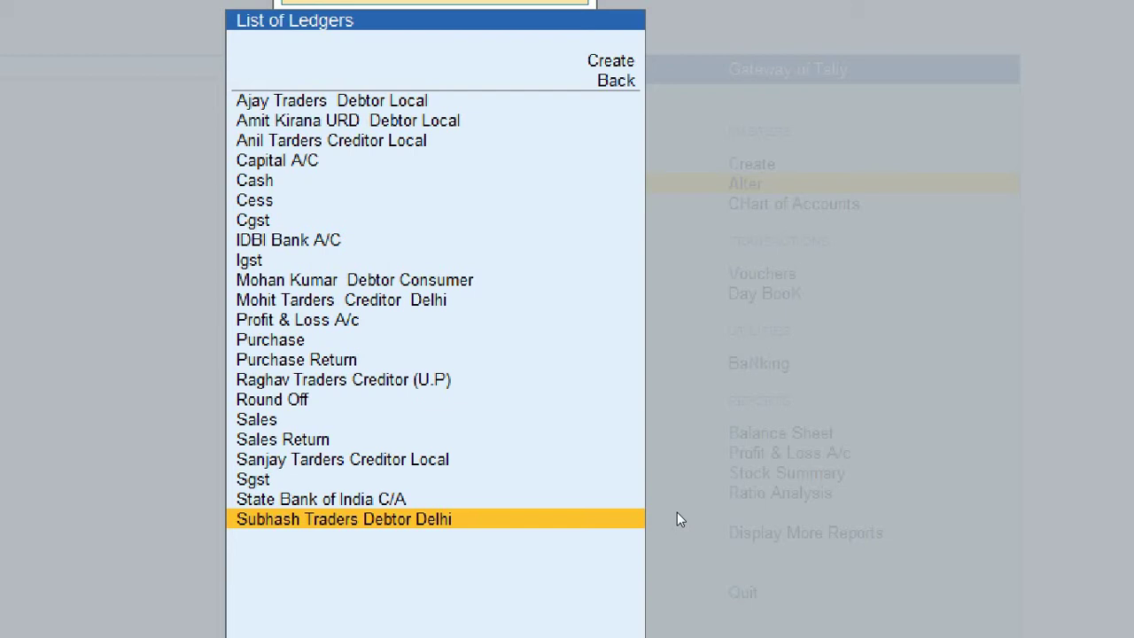
Go back up the list of ledgers to the unregistered local debtor Amit Kirana URD
key(Up)
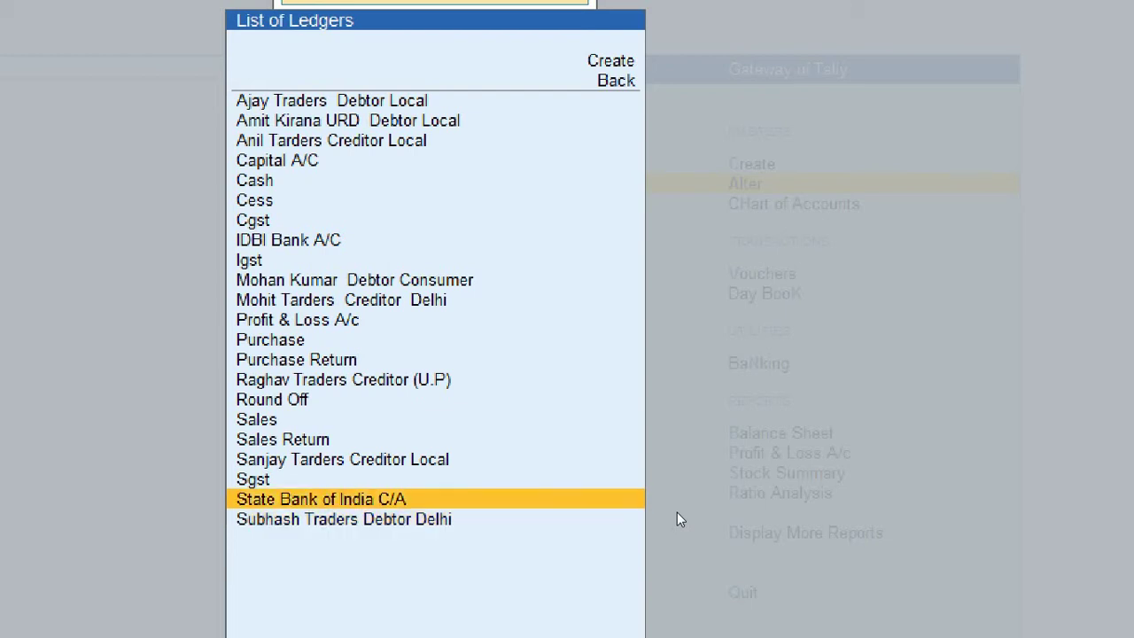
key(Up)
key(Up)
key(Up)
key(Up)
key(Up)
key(Up)
key(Up)
key(Up)
key(Up)
key(Up)
key(Up)
key(Up)
key(Up)
key(Up)
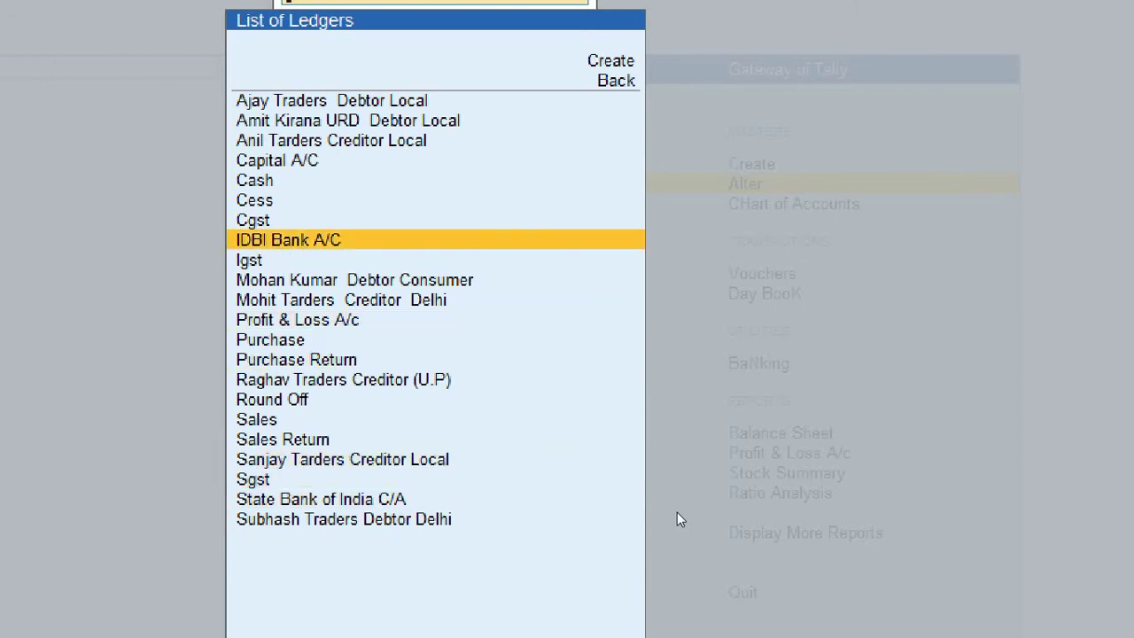
key(Up)
key(Up)
key(Up)
key(Up)
key(Up)
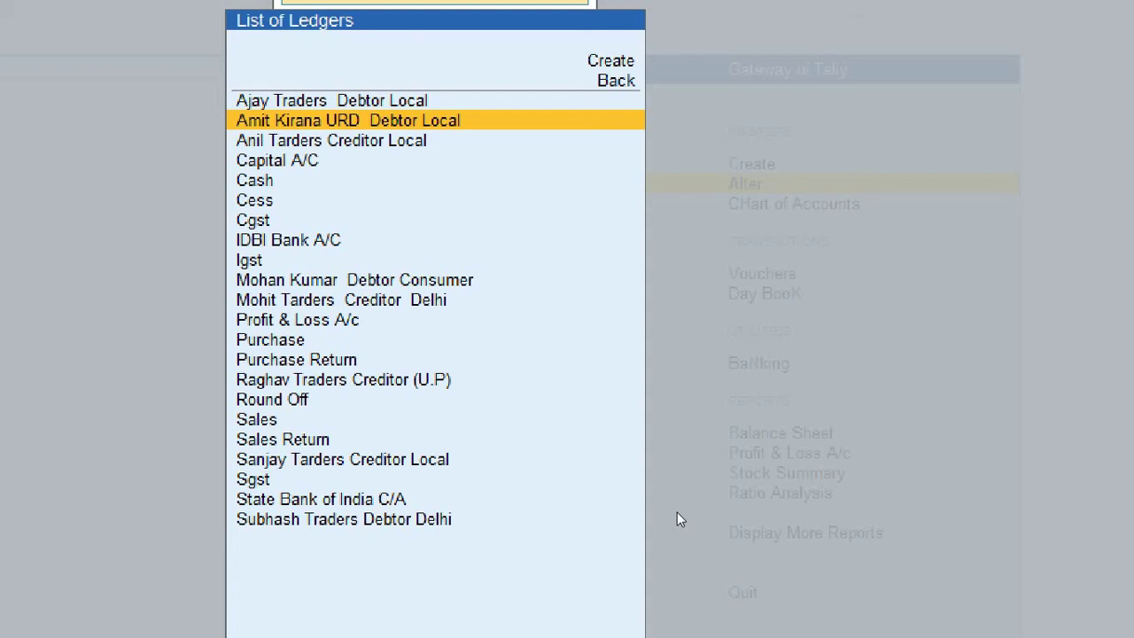
Look at the consumer debtor ledger, located below Igst in the list of ledgers
key(Down)
key(Down)
key(Down)
key(Down)
key(Down)
key(Down)
key(Down)
key(Down)
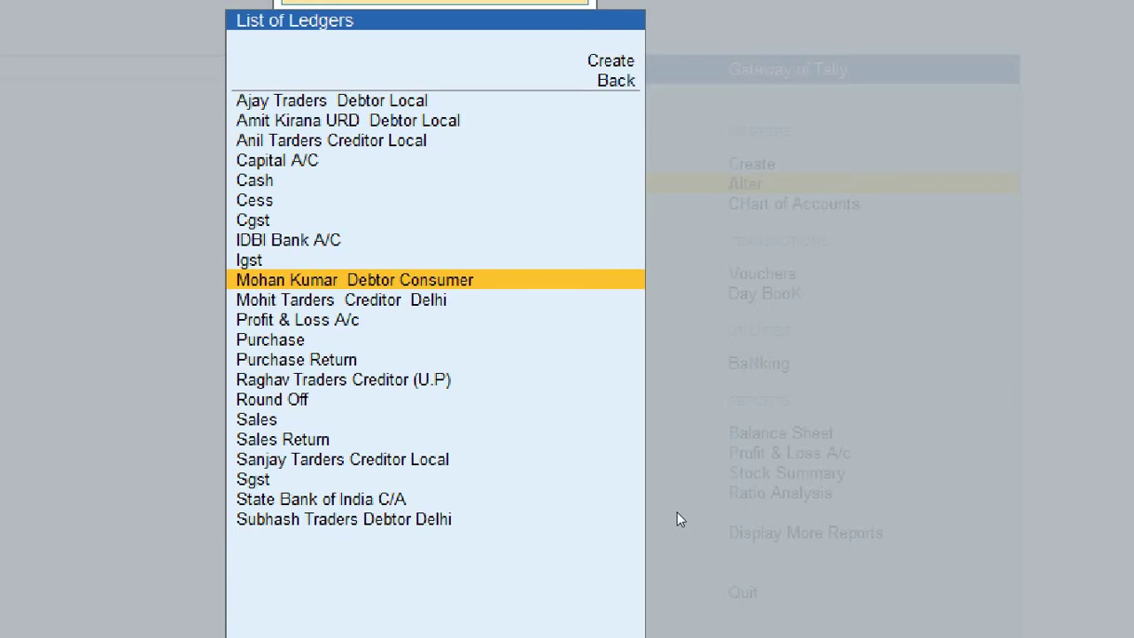
Return to the local debtor Ajay Traders at the start of the list of ledgers
key(Up)
key(Up)
key(Up)
key(Up)
key(Up)
key(Up)
key(Up)
key(Up)
key(Up)
key(Up)
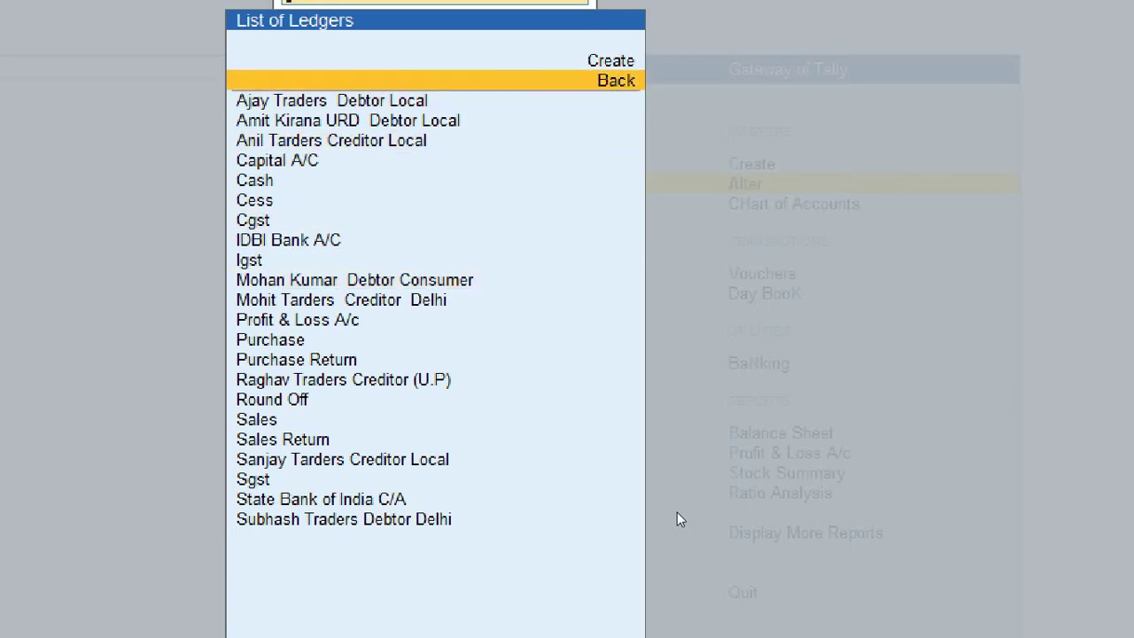
key(Down)
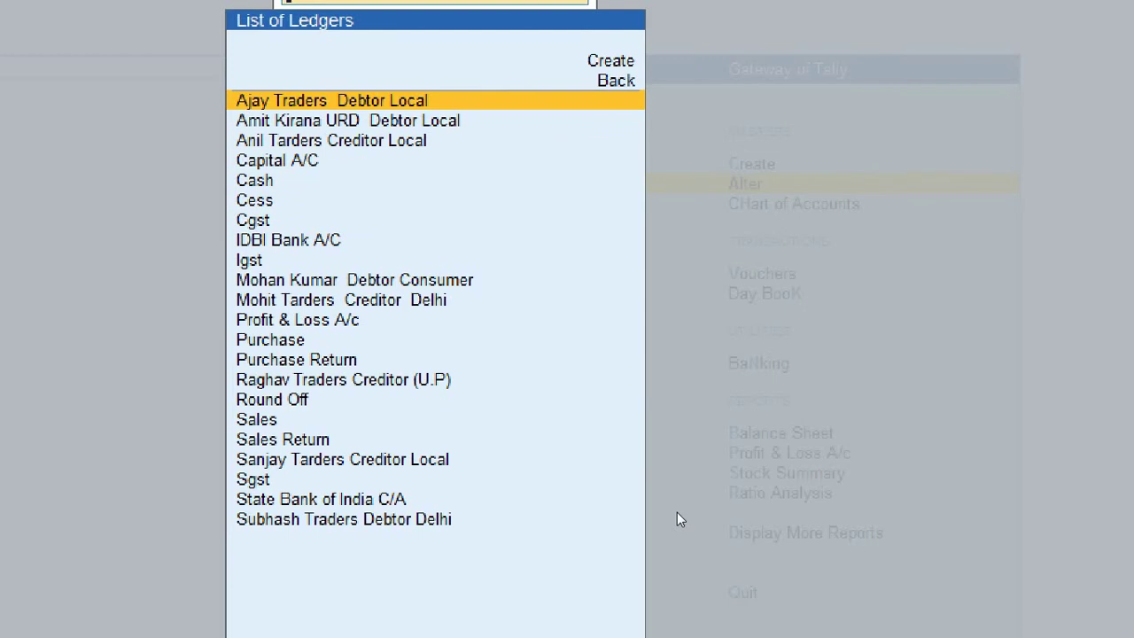
Review the debtor ledgers again, from Ajay Traders down to Subhash Traders Debtor Delhi
key(Down)
key(Down)
key(Down)
key(Down)
key(Down)
key(Down)
key(Down)
key(Down)
key(Down)
key(Down)
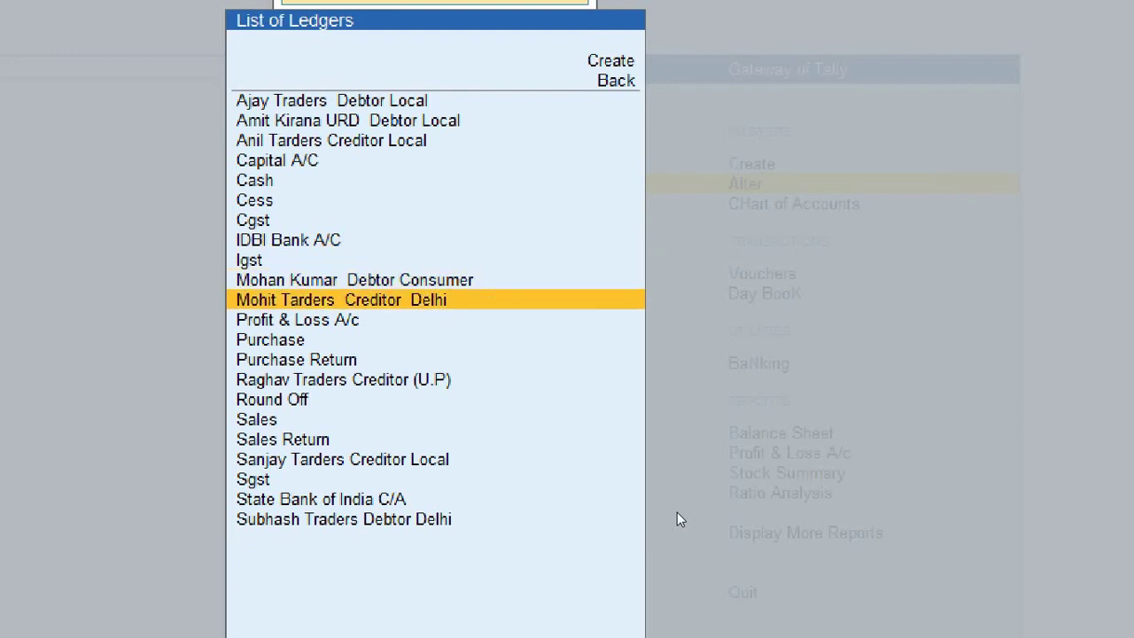
key(Down)
key(Down)
key(Down)
key(Down)
key(Down)
key(Down)
key(Down)
key(Down)
key(Down)
key(Down)
key(Down)
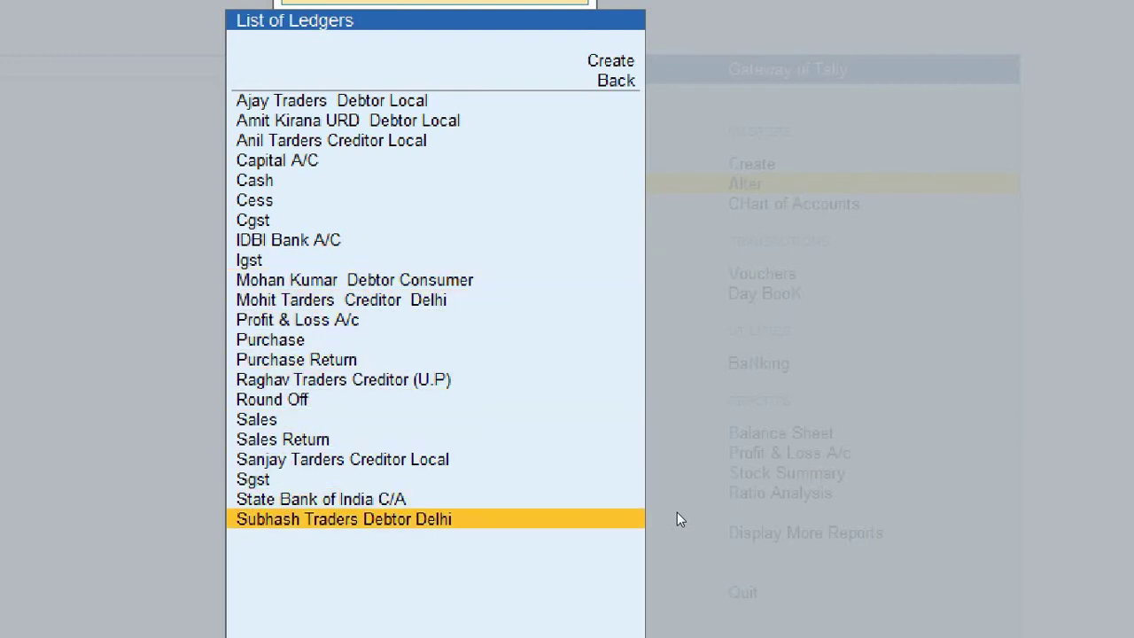
Return from Subhash Traders to the unregistered local debtor Amit Kirana URD in the list of ledgers
key(Up)
key(Up)
key(Up)
key(Up)
key(Up)
key(Up)
key(Up)
key(Up)
key(Up)
key(Up)
key(Up)
key(Up)
key(Up)
key(Up)
key(Up)
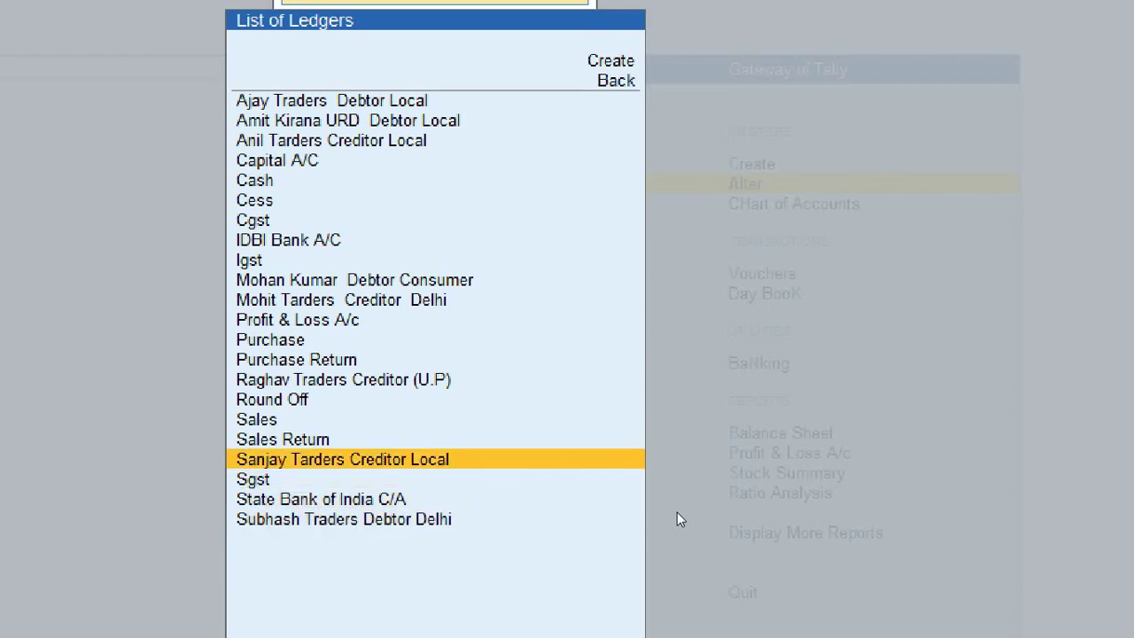
key(Up)
key(Up)
key(Up)
key(Up)
key(Up)
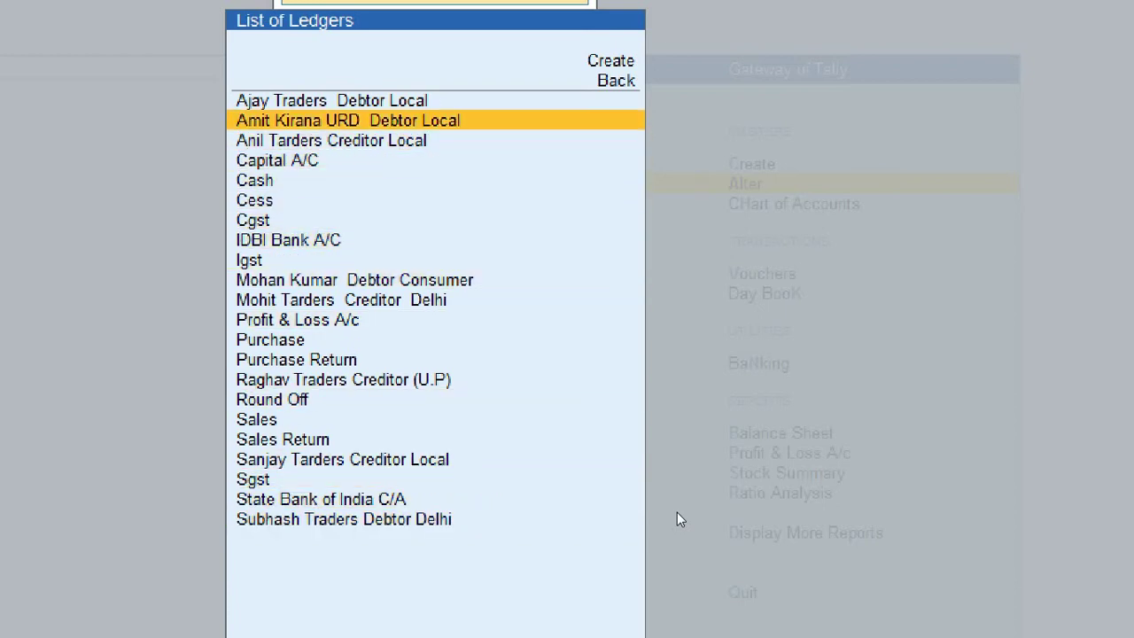
Look at the consumer debtor ledger once more and leave the list of ledgers for the Gateway of Tally
key(Down)
key(Down)
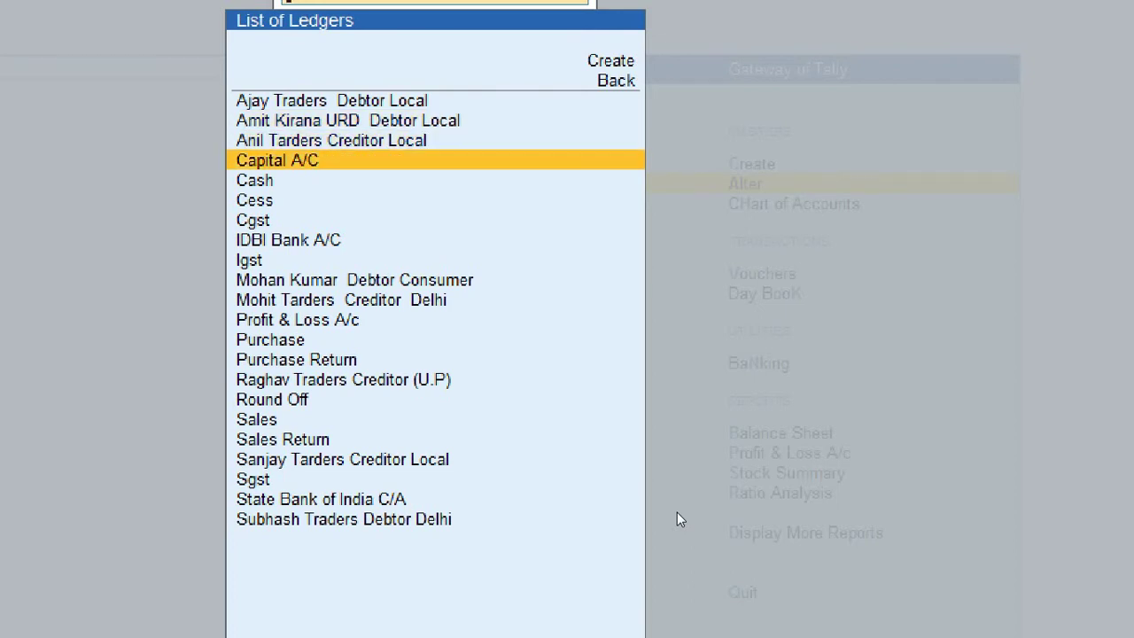
key(Down)
key(Down)
key(Down)
key(Down)
key(Down)
key(Down)
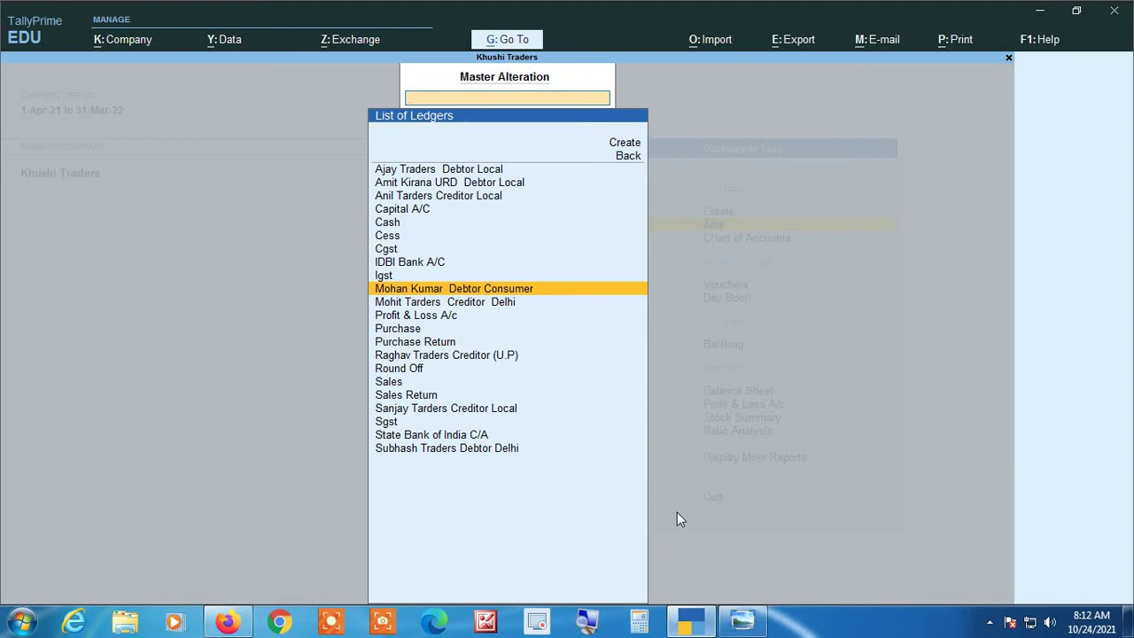
key(Escape)
key(Escape)
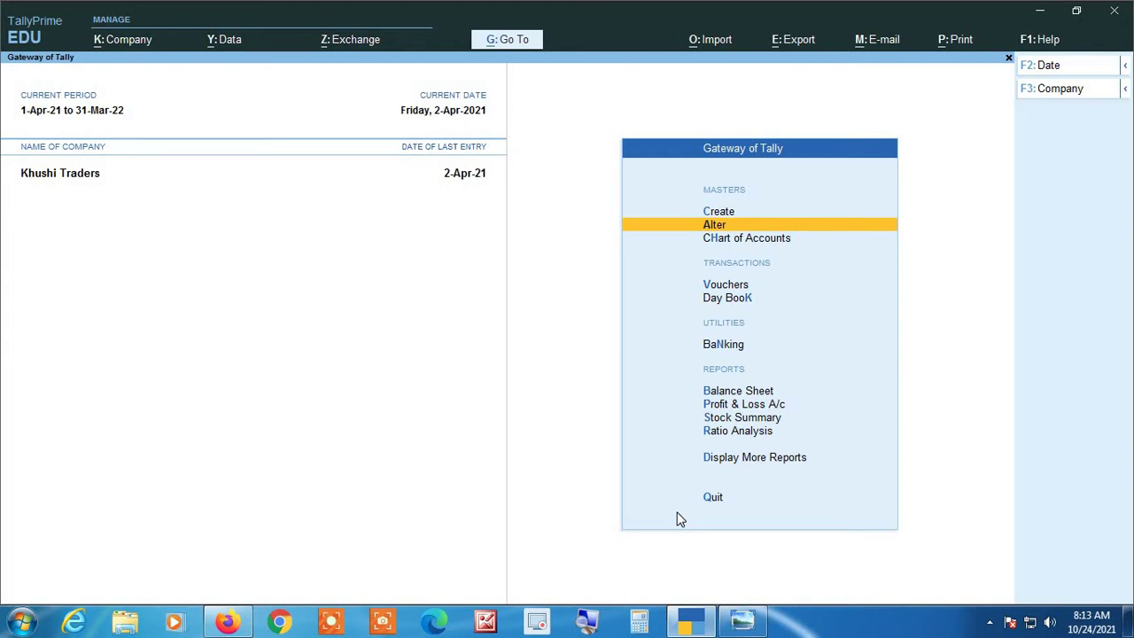
key(Up)
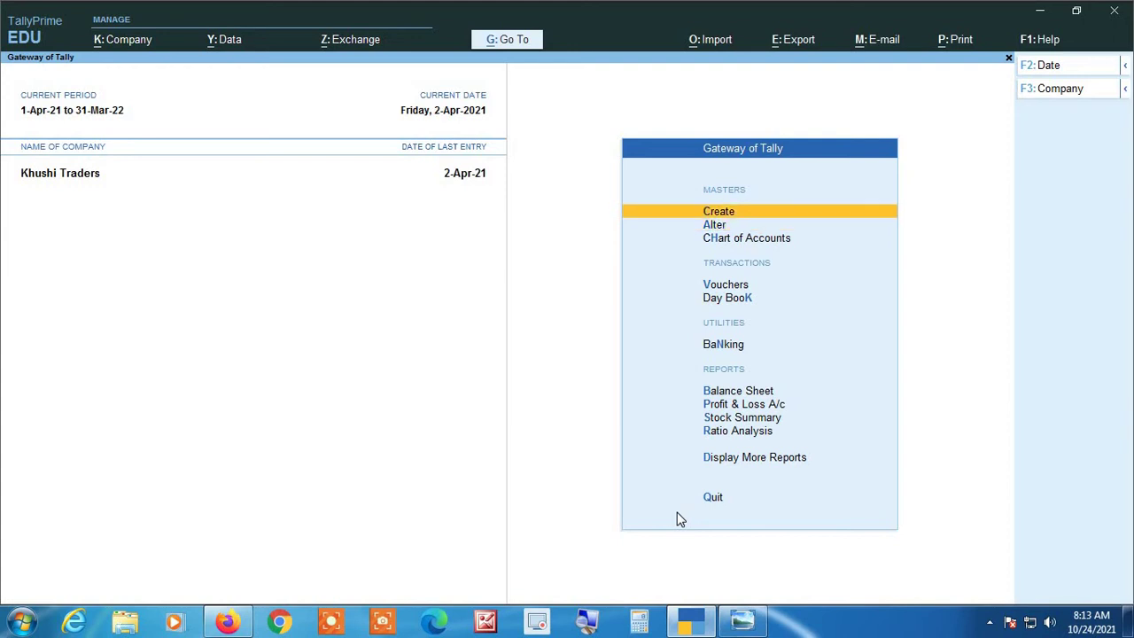
key(Return)
key(Down)
key(Down)
key(Down)
key(Down)
key(Down)
key(Down)
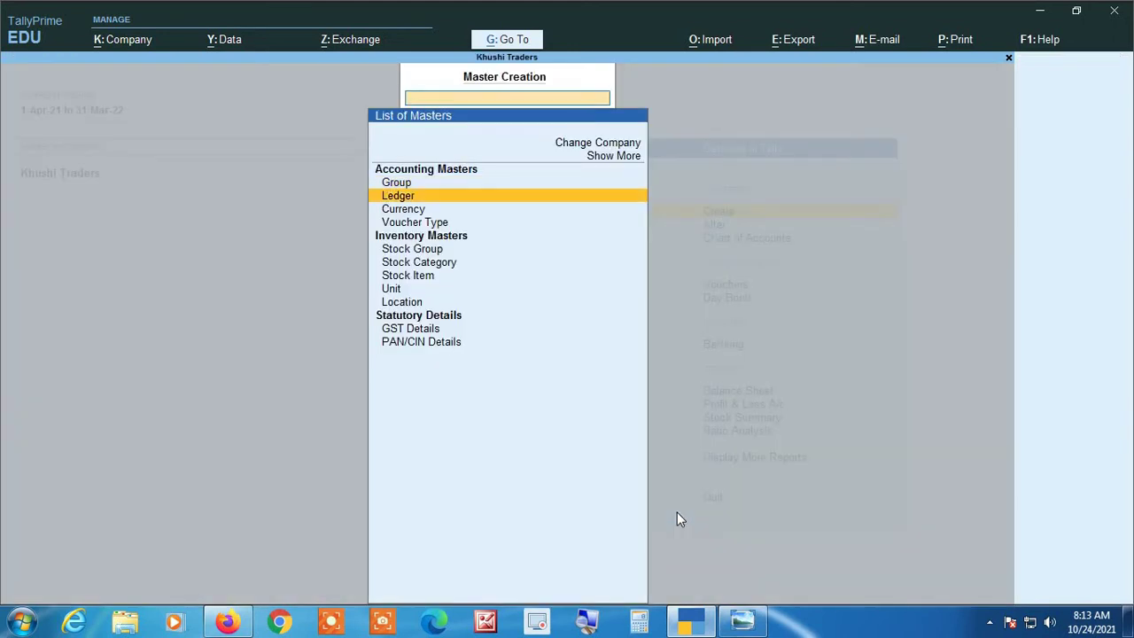
key(Down)
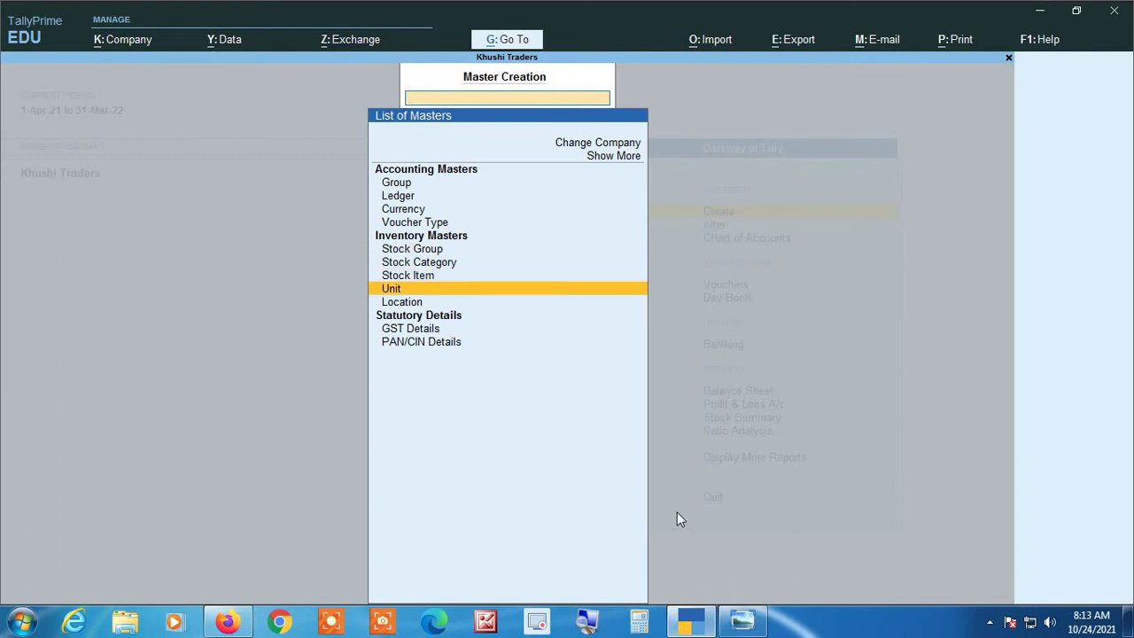
key(Return)
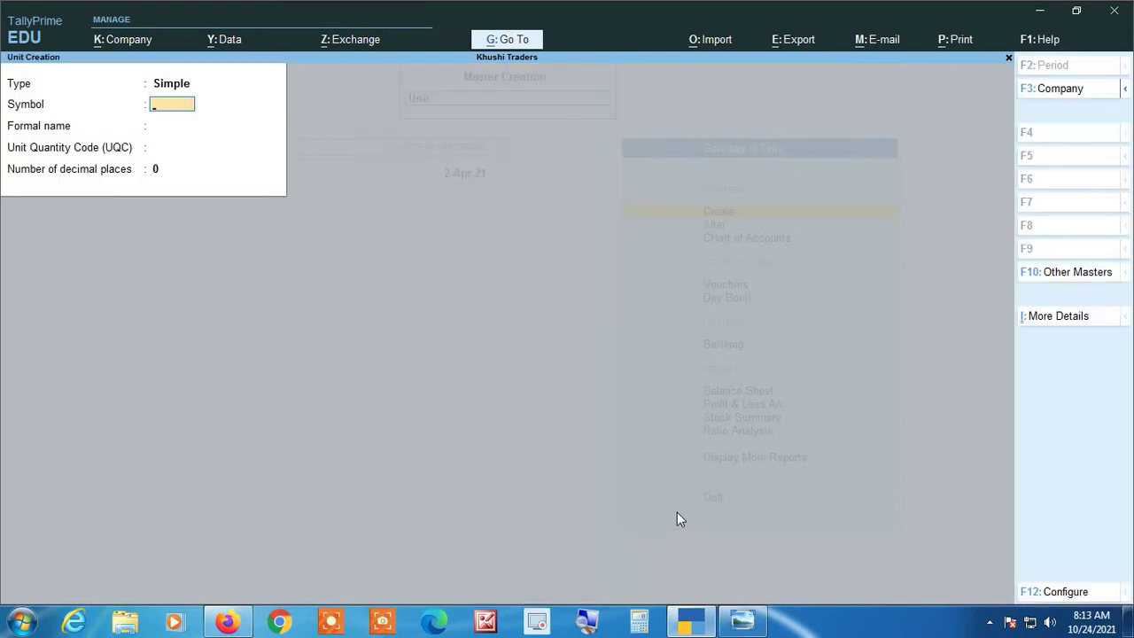
key(Escape)
key(Escape)
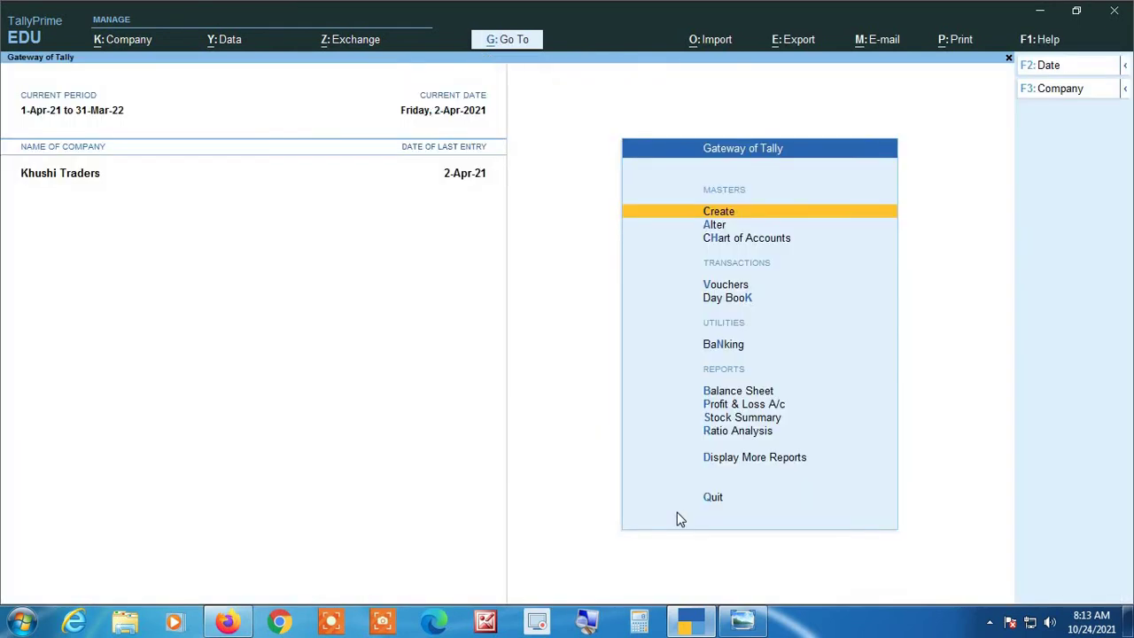
Open the list of existing units under master alteration and review the Doz. and kgs. units
key(Down)
key(Return)
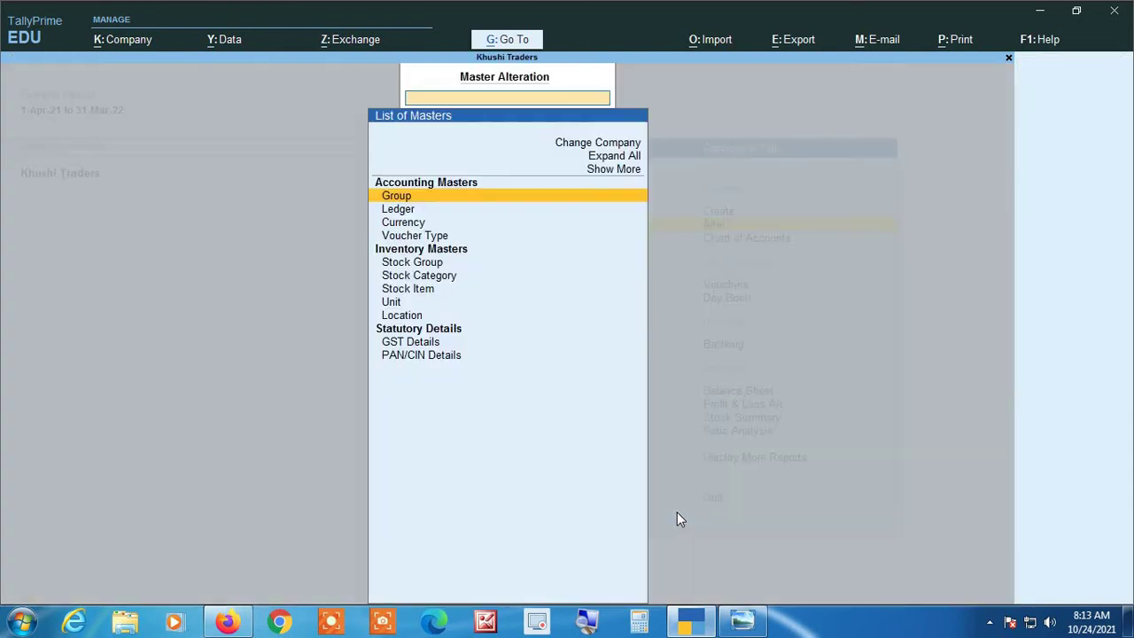
key(Down)
key(Down)
key(Down)
key(Down)
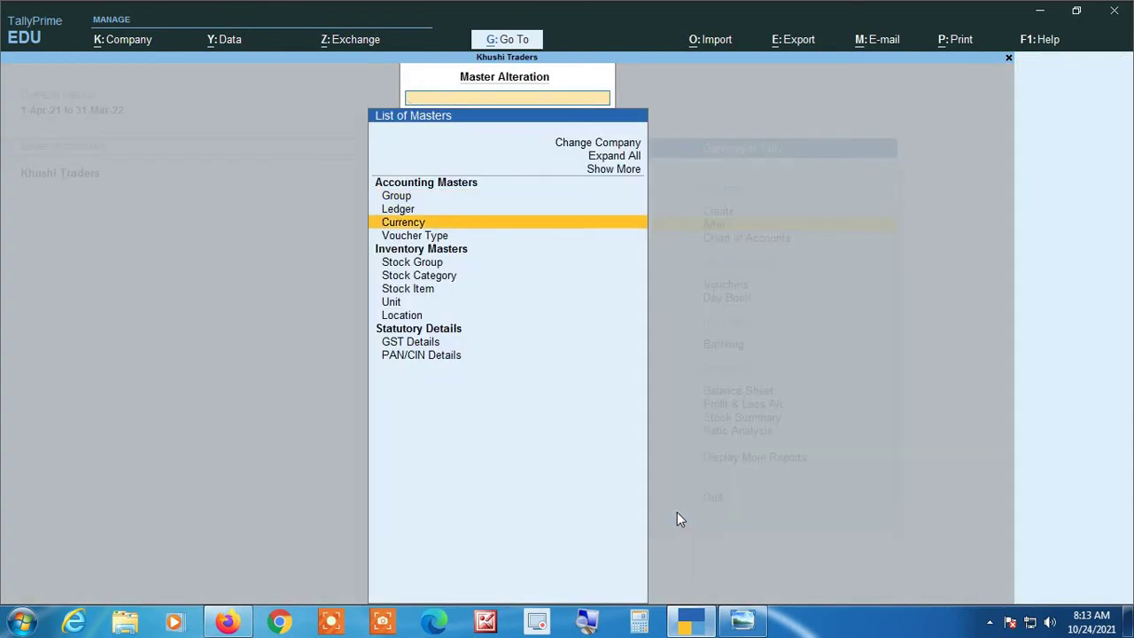
key(Down)
key(Down)
key(Down)
key(Down)
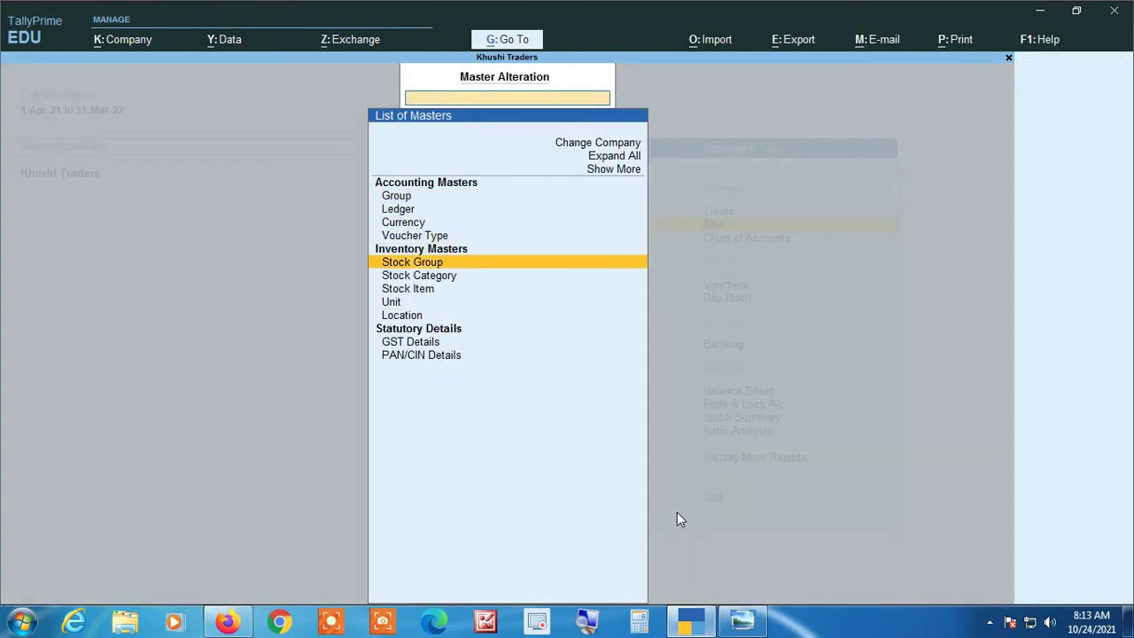
key(Return)
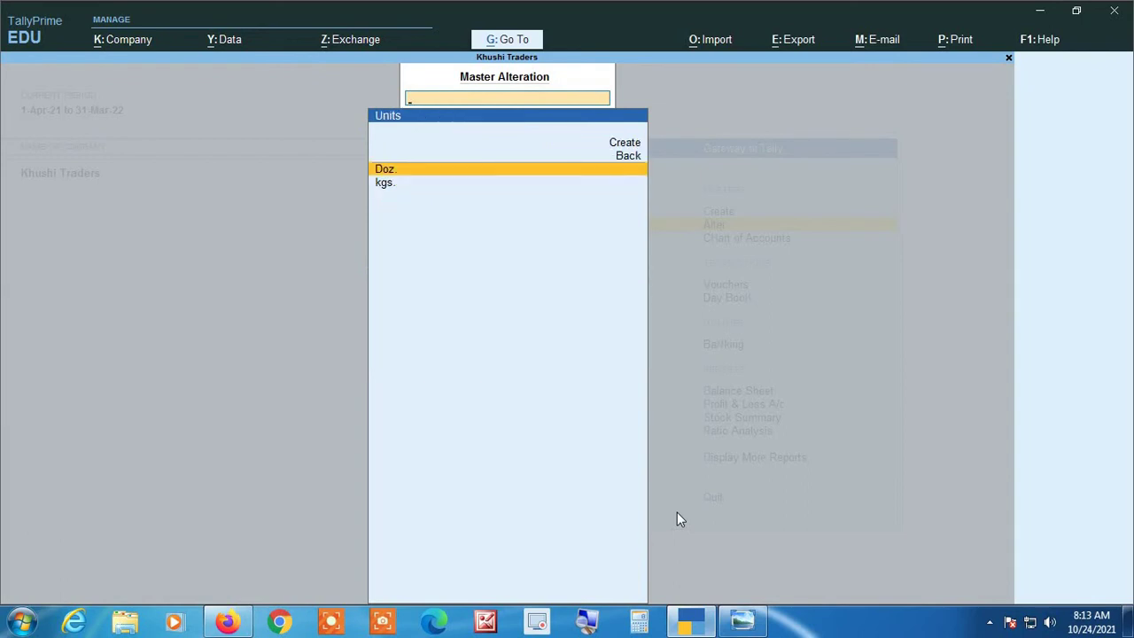
click(592, 621)
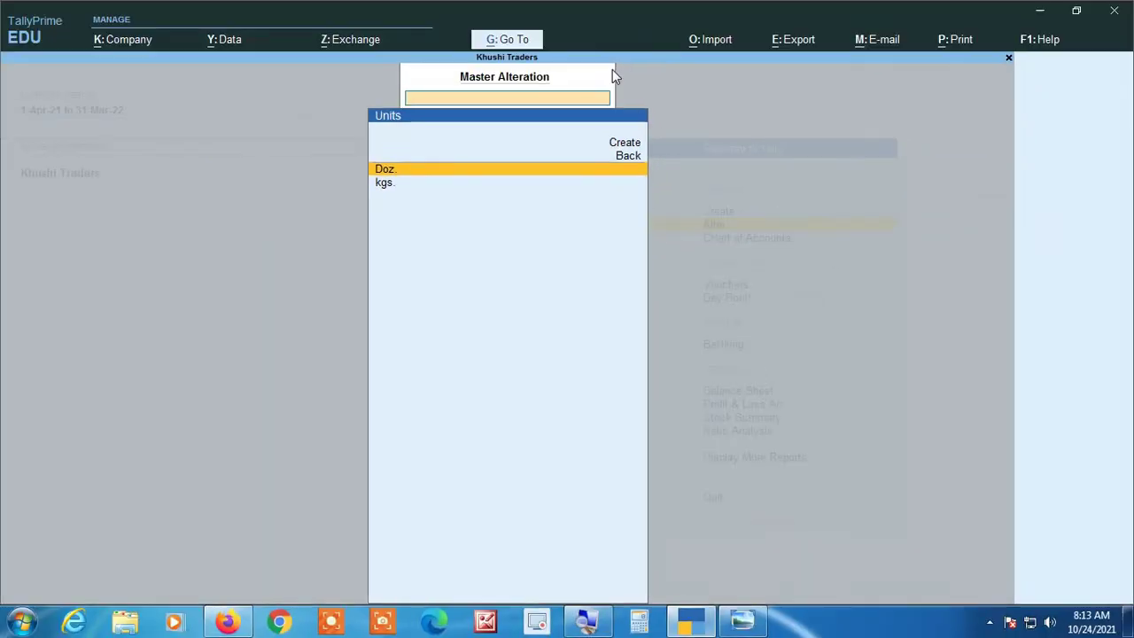
Examine the details of the kgs. unit, discard any change and go back to the Gateway of Tally
key(Down)
key(Return)
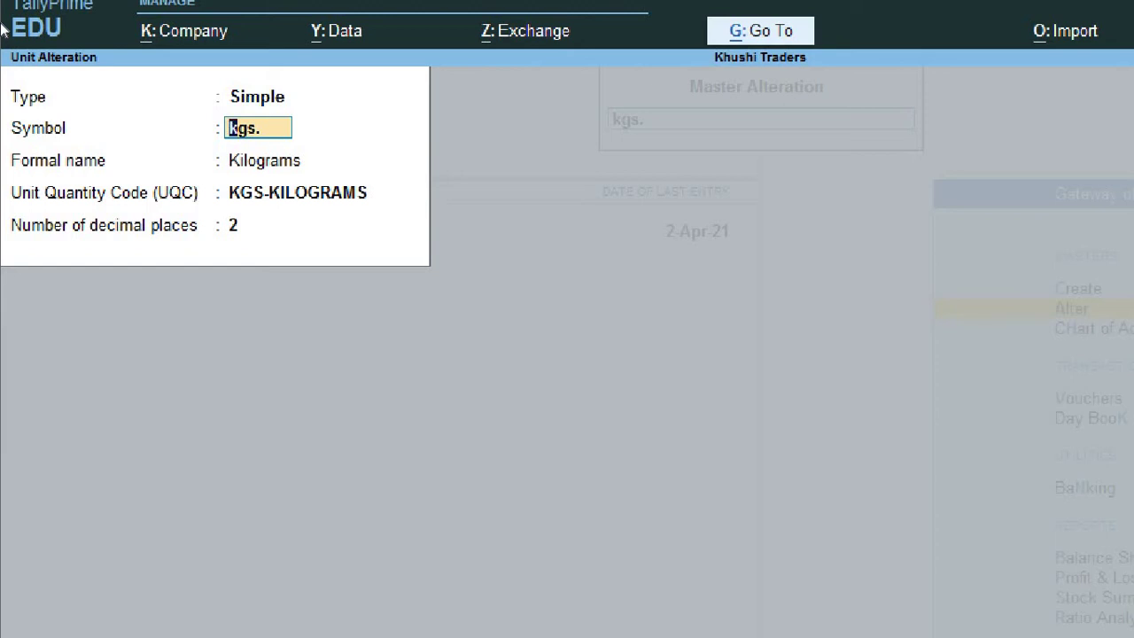
key(BackSpace)
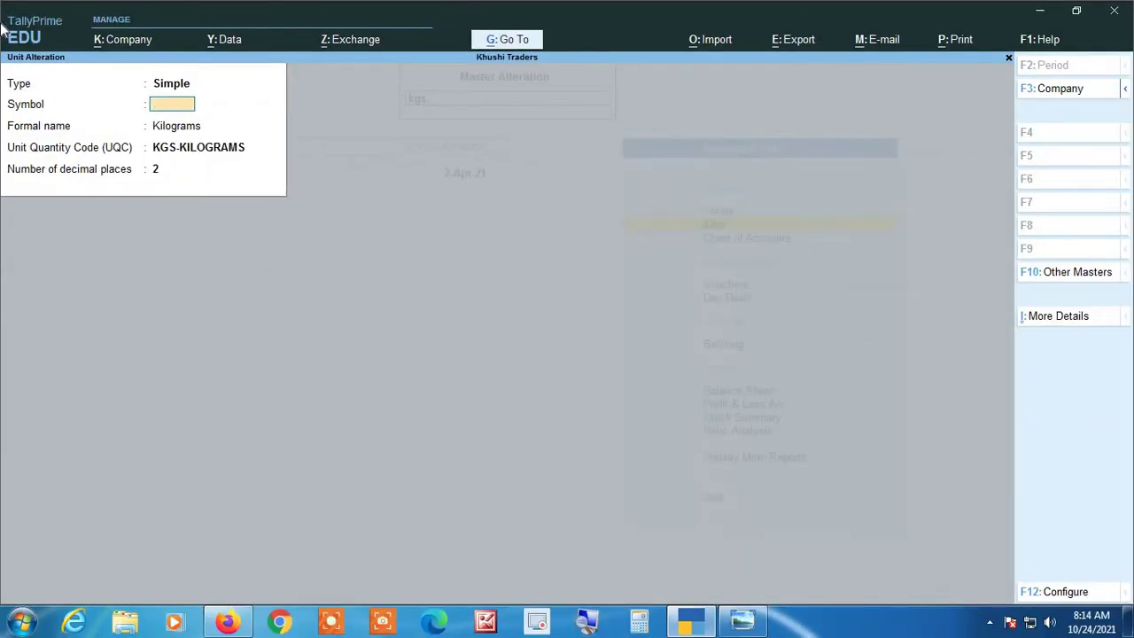
key(Escape)
key(y)
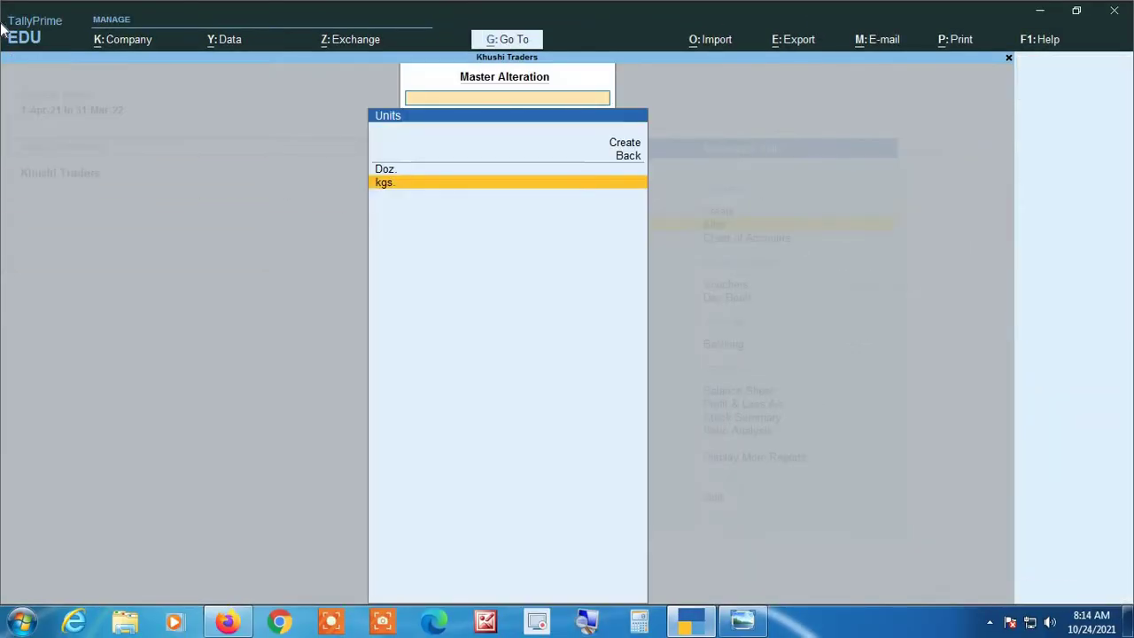
key(Escape)
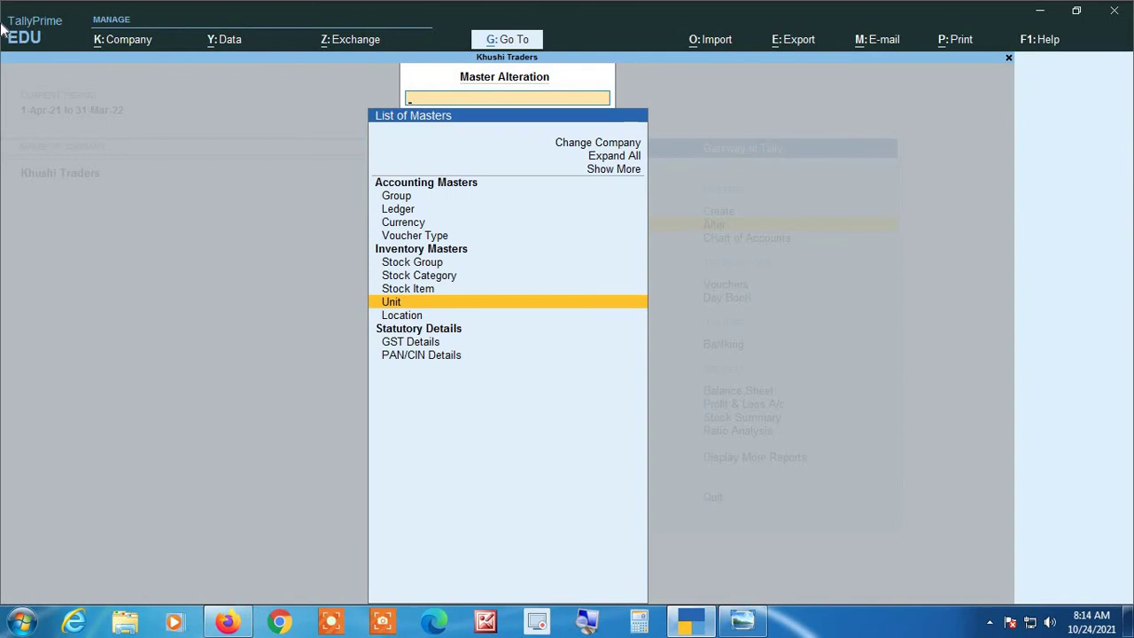
key(Escape)
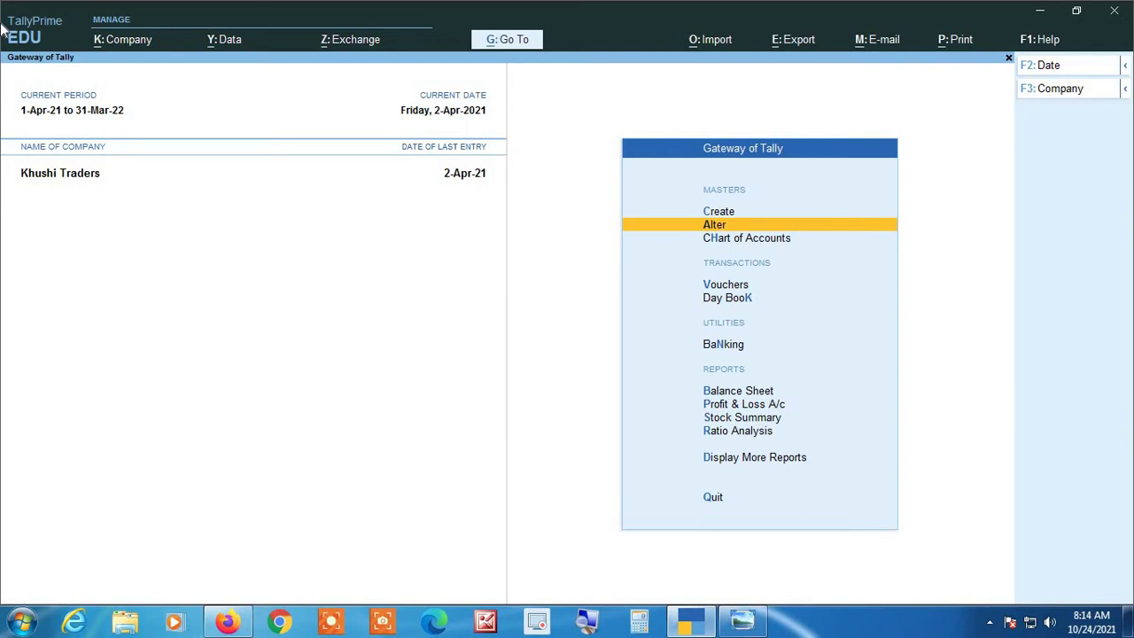
Open the list of existing stock items under master alteration
key(Return)
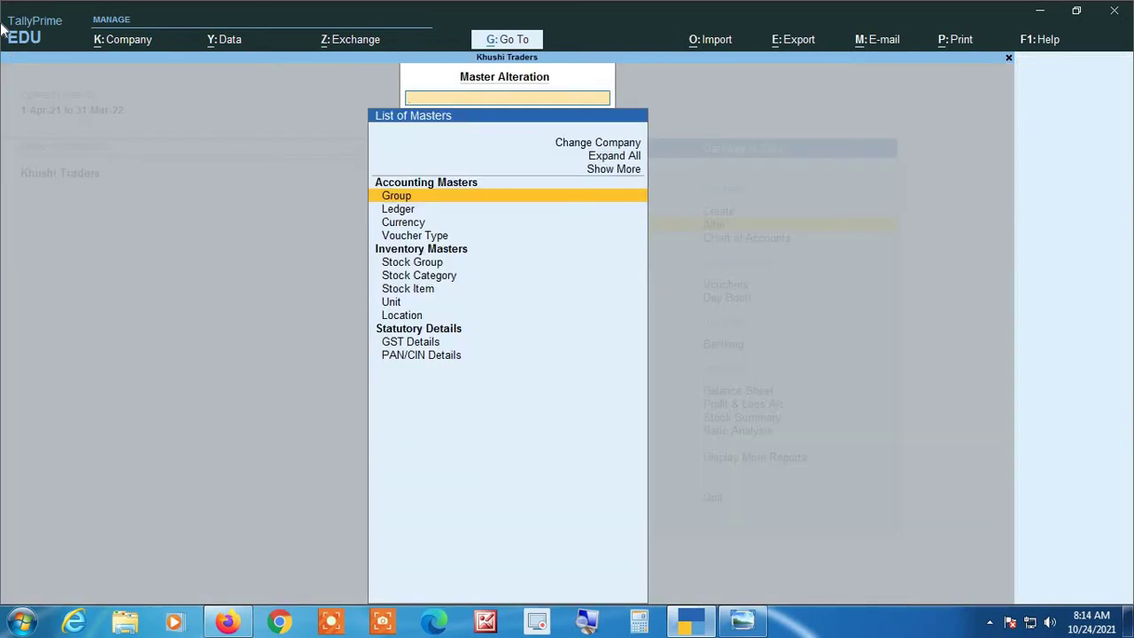
key(Down)
key(Down)
key(Down)
key(Down)
key(Down)
key(Down)
key(Down)
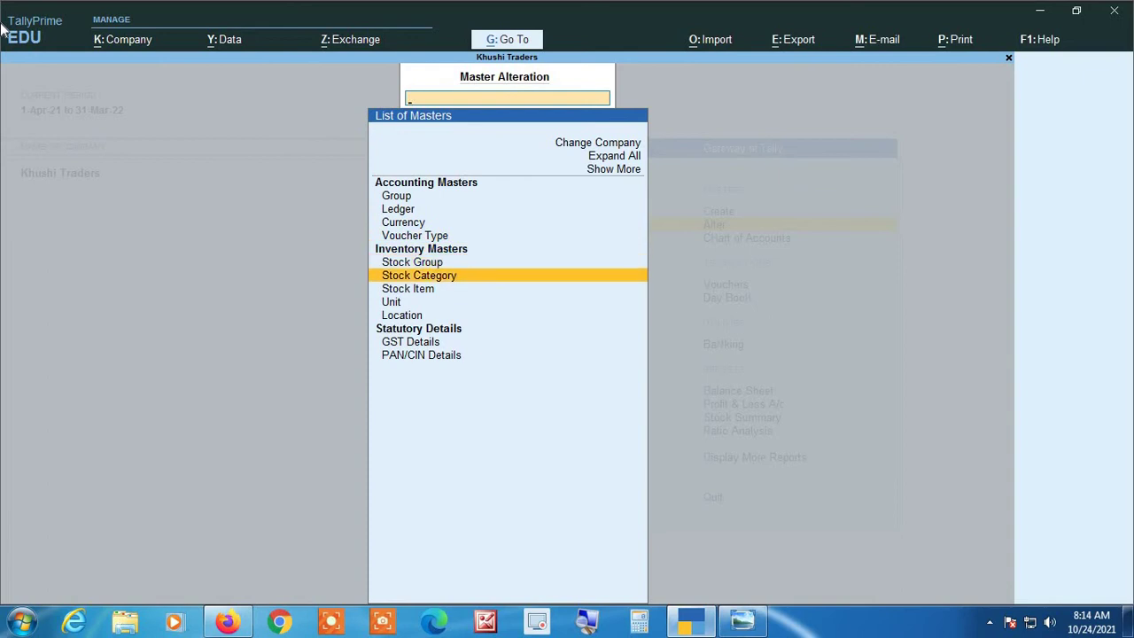
key(Return)
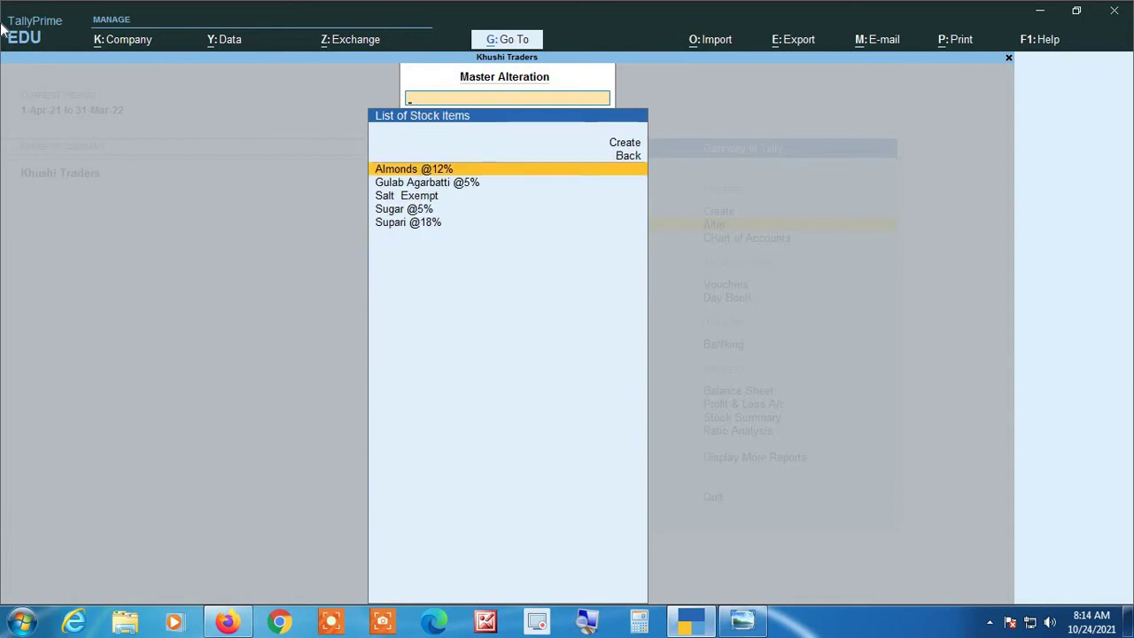
click(593, 620)
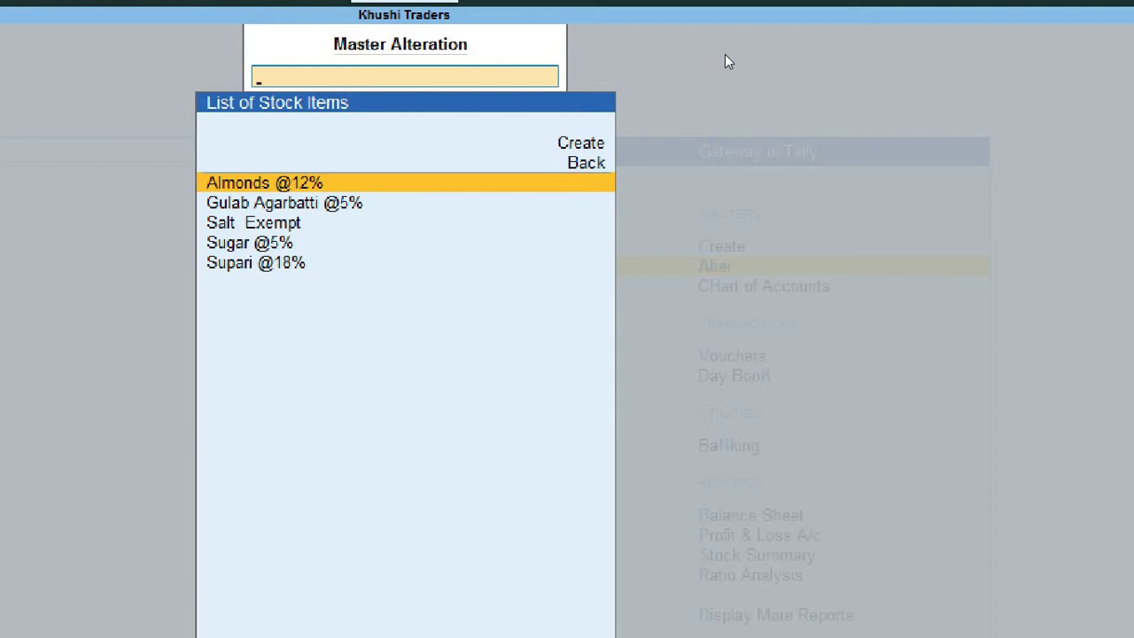
key(Down)
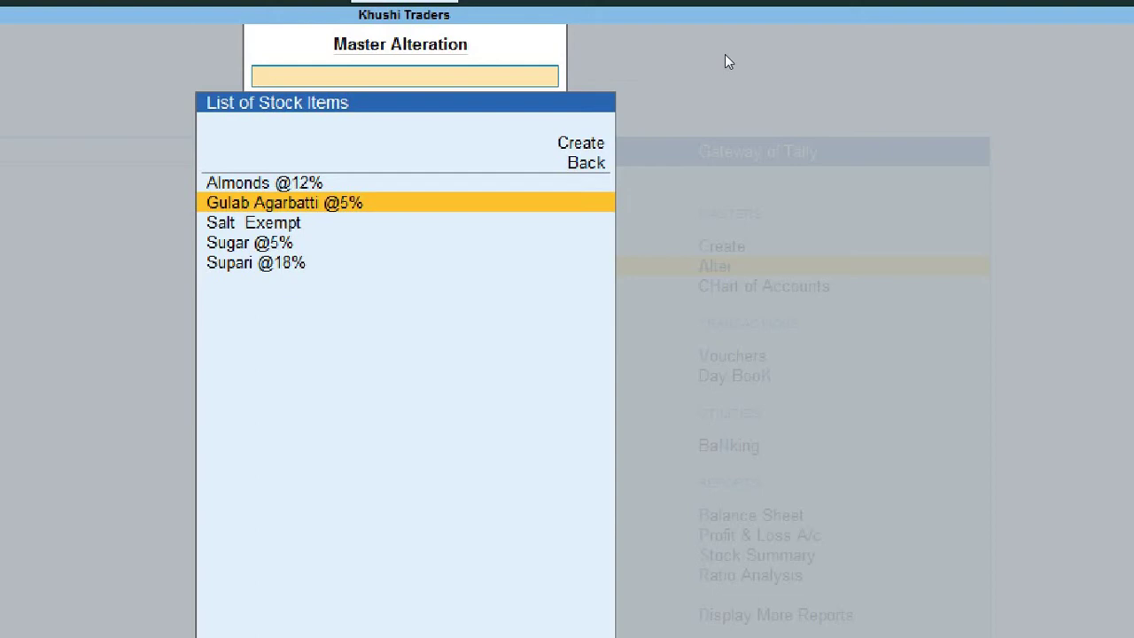
key(Down)
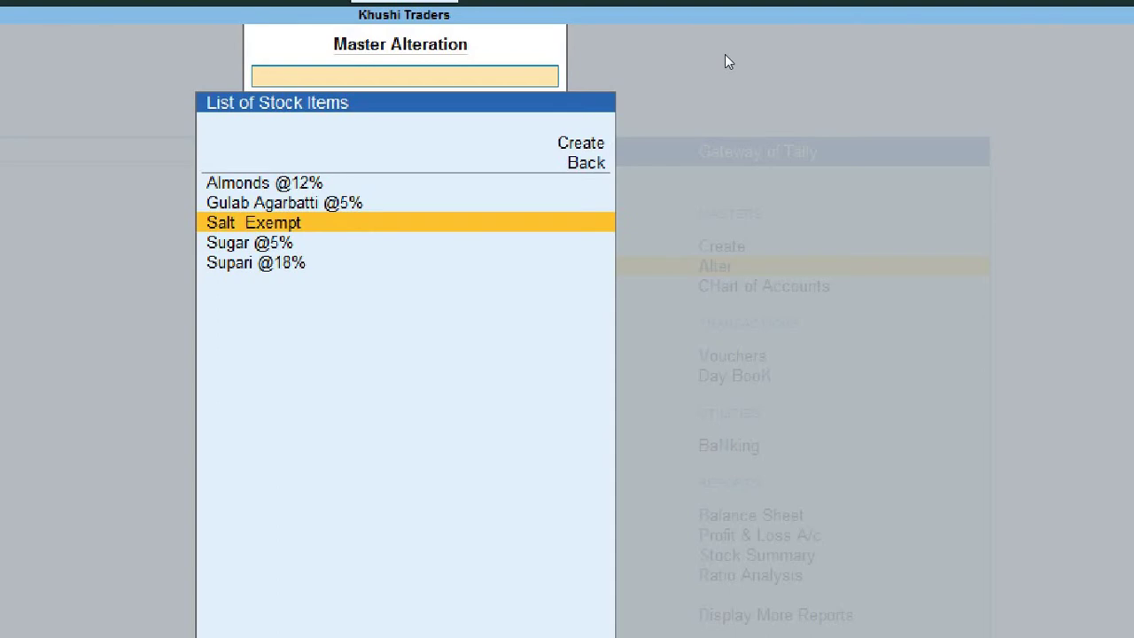
key(Down)
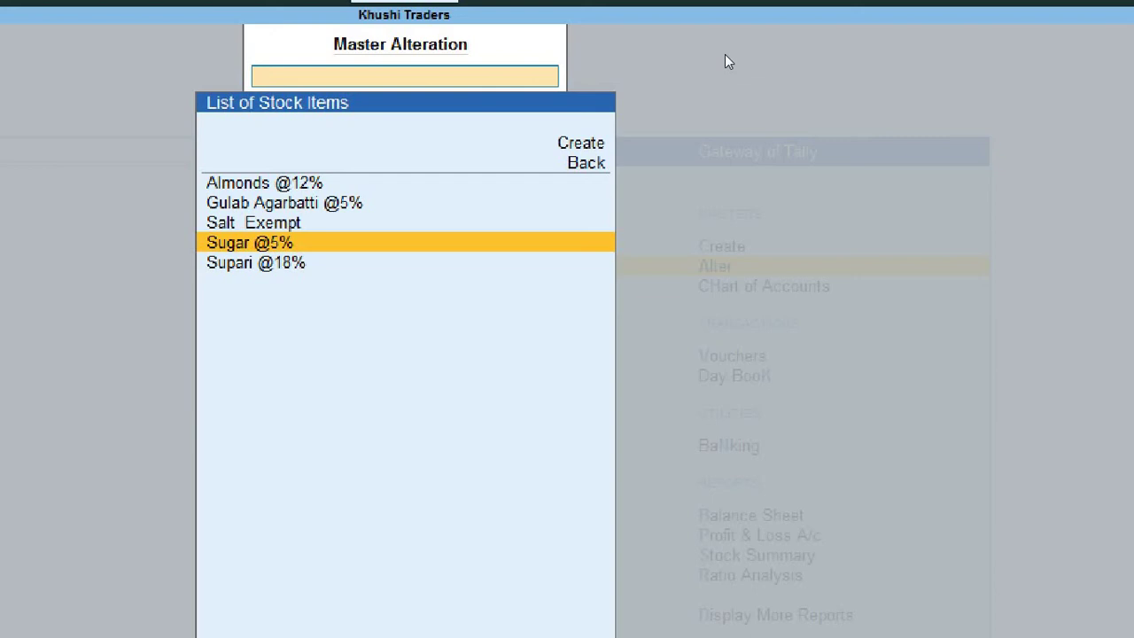
key(Down)
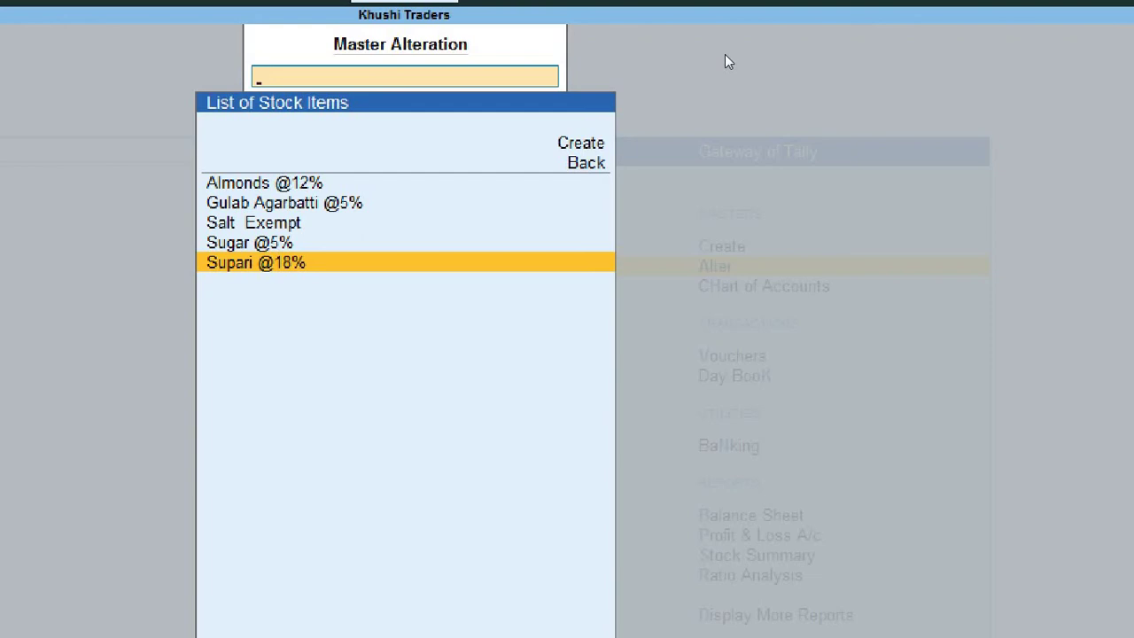
key(Up)
key(Up)
key(Up)
key(Up)
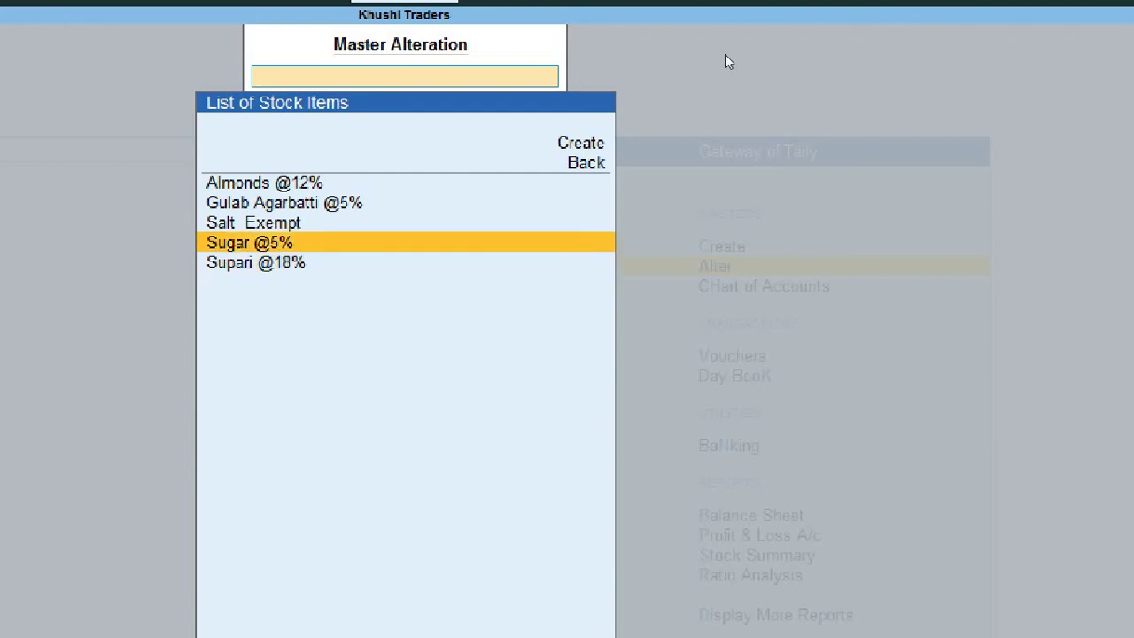
key(Down)
key(Down)
key(Down)
key(Down)
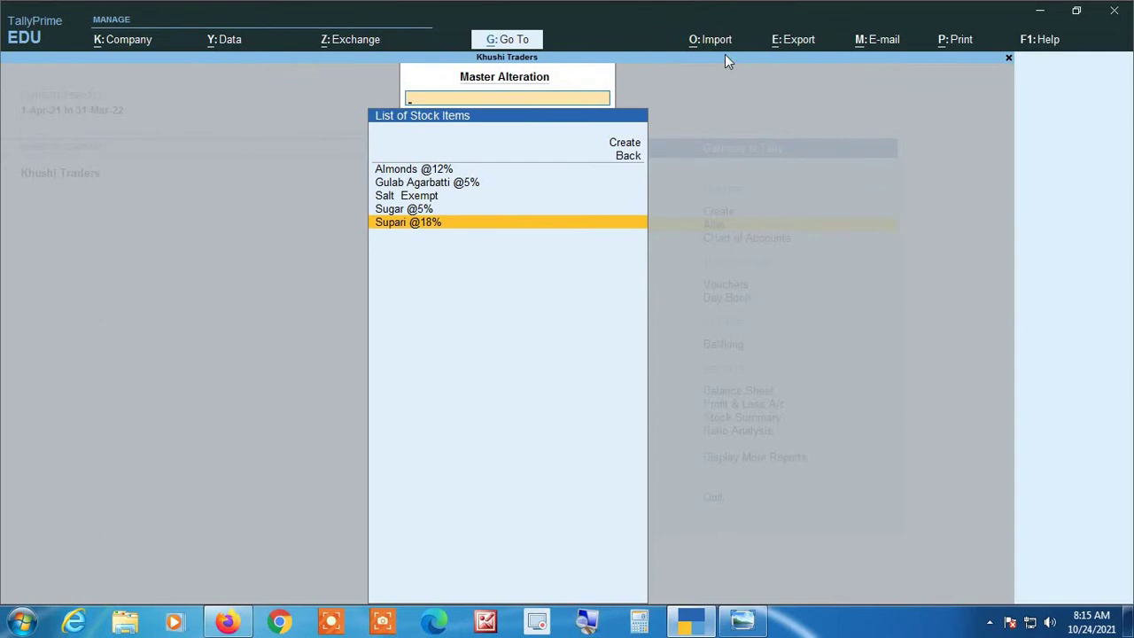
key(Up)
key(Up)
key(Up)
key(Up)
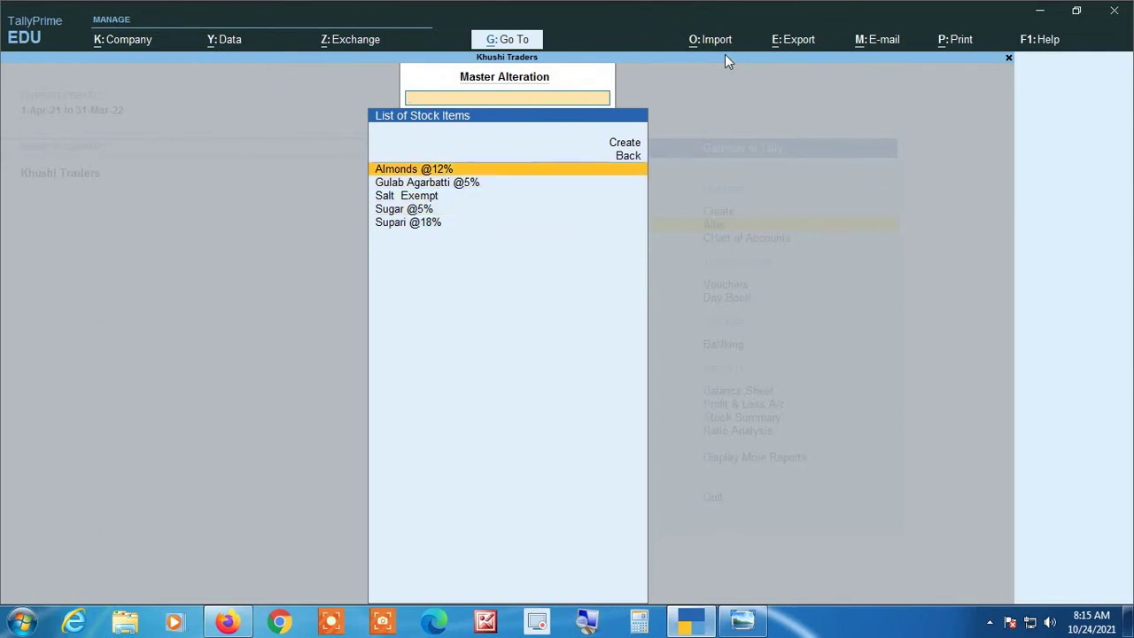
key(Return)
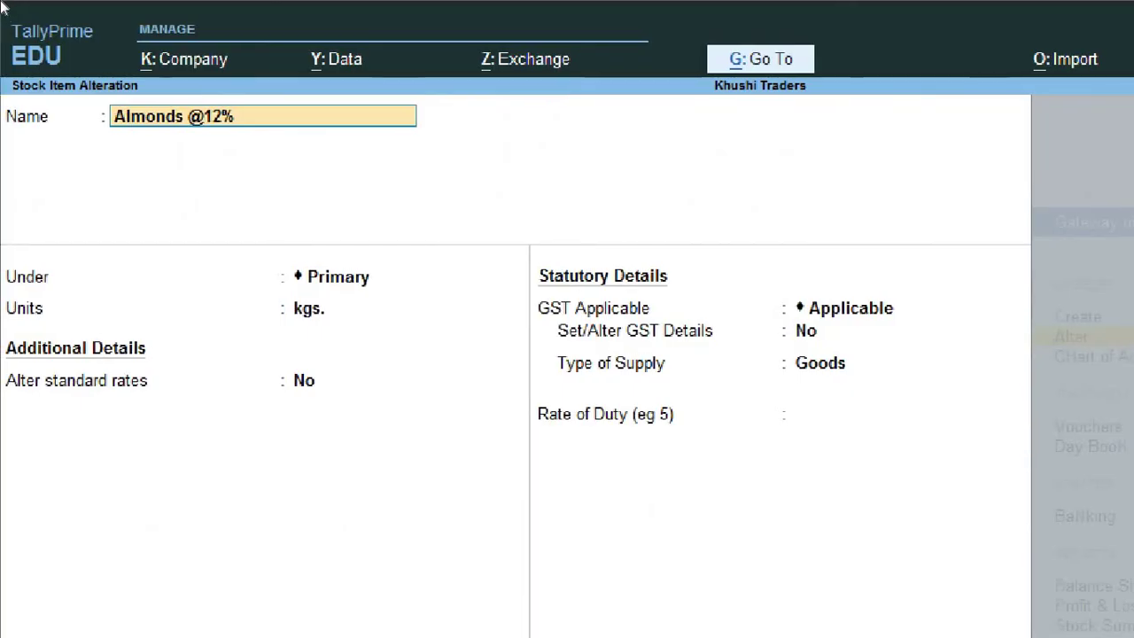
key(Return)
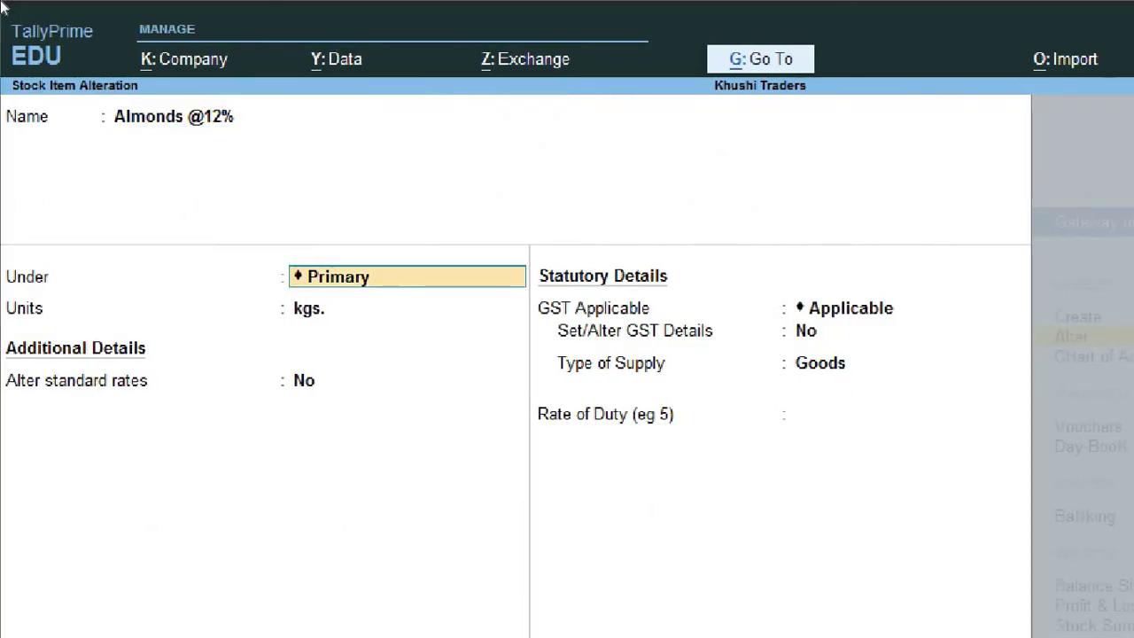
key(Return)
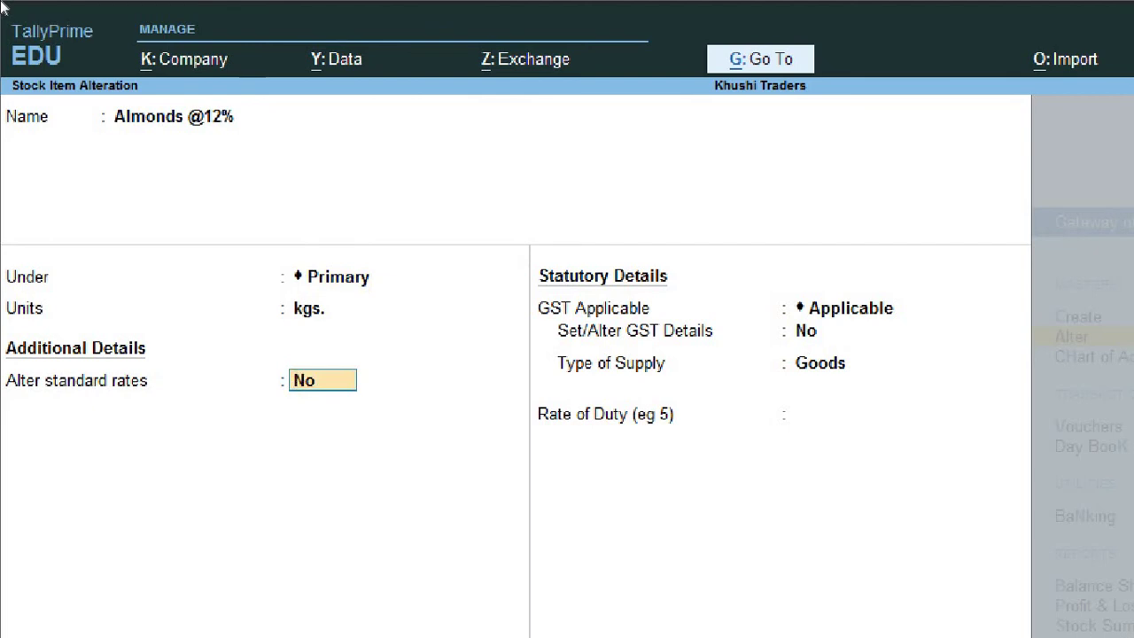
key(Return)
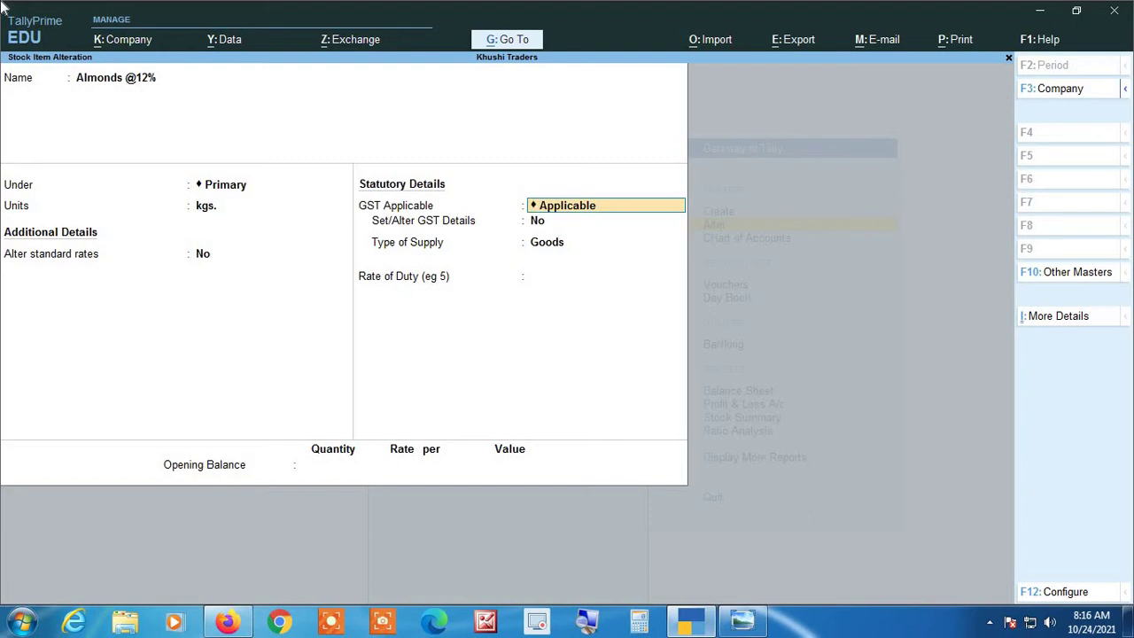
key(Return)
text(Y)
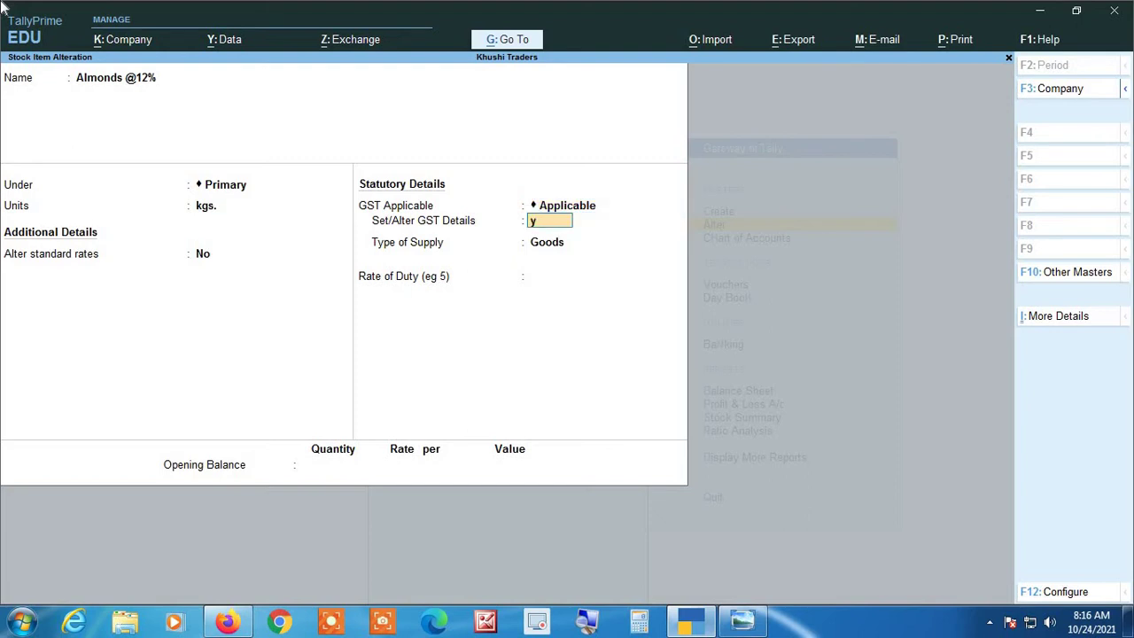
key(Return)
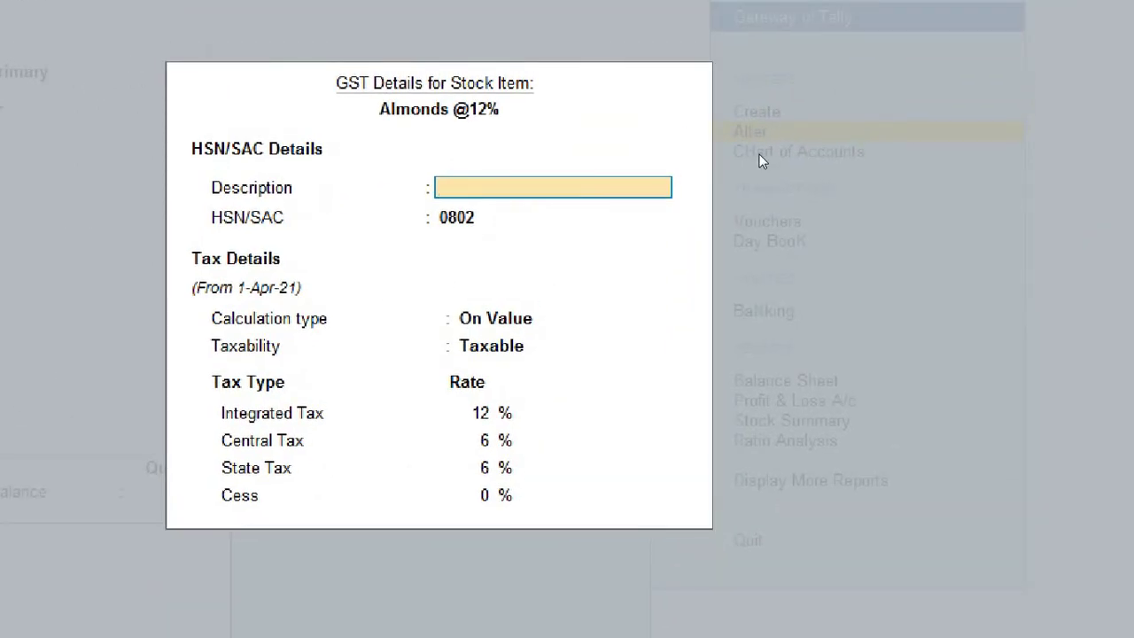
key(Return)
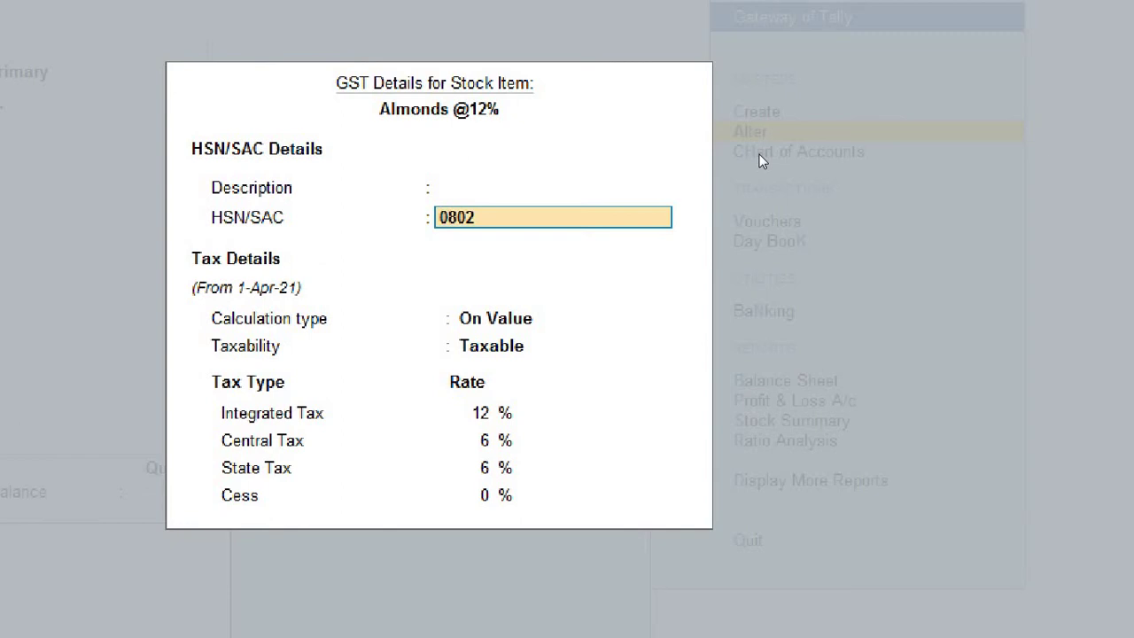
key(Return)
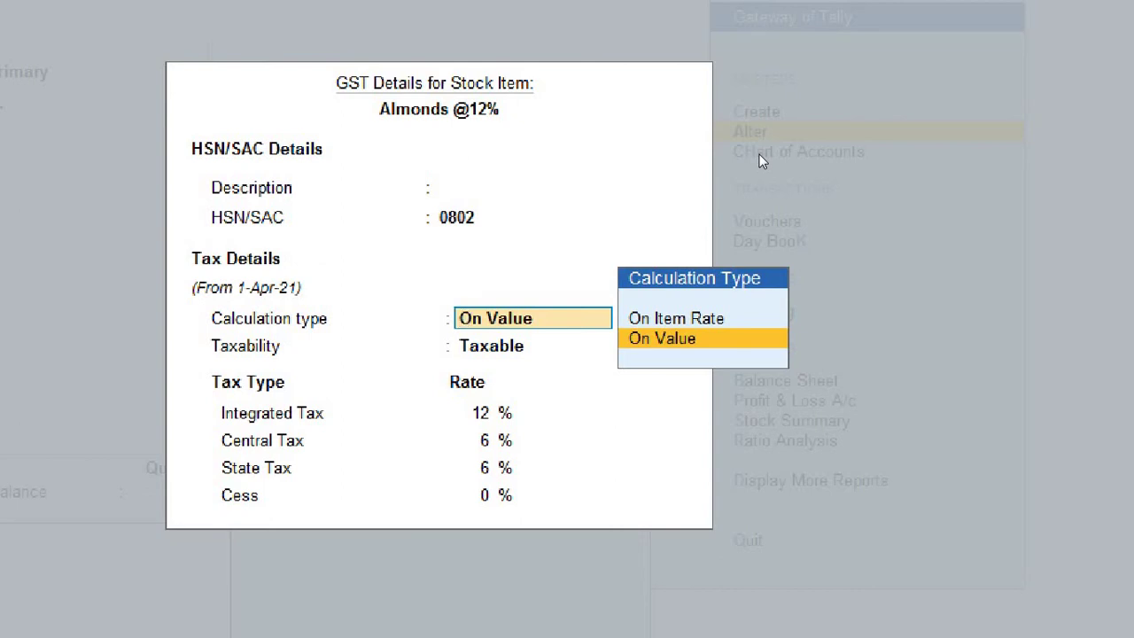
key(Return)
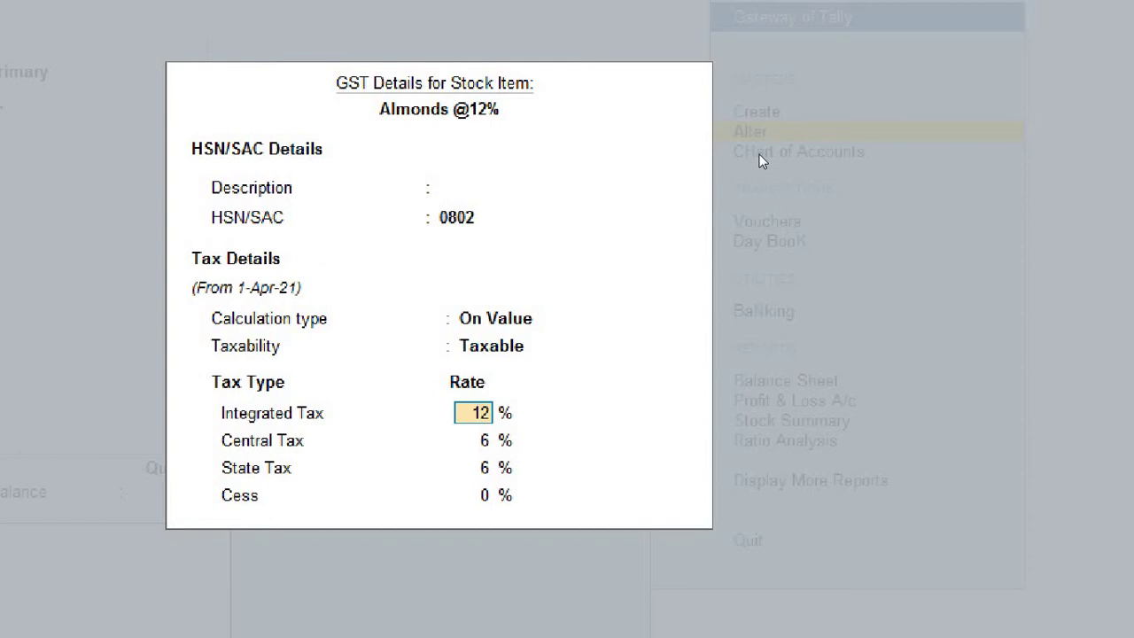
key(Return)
key(Return)
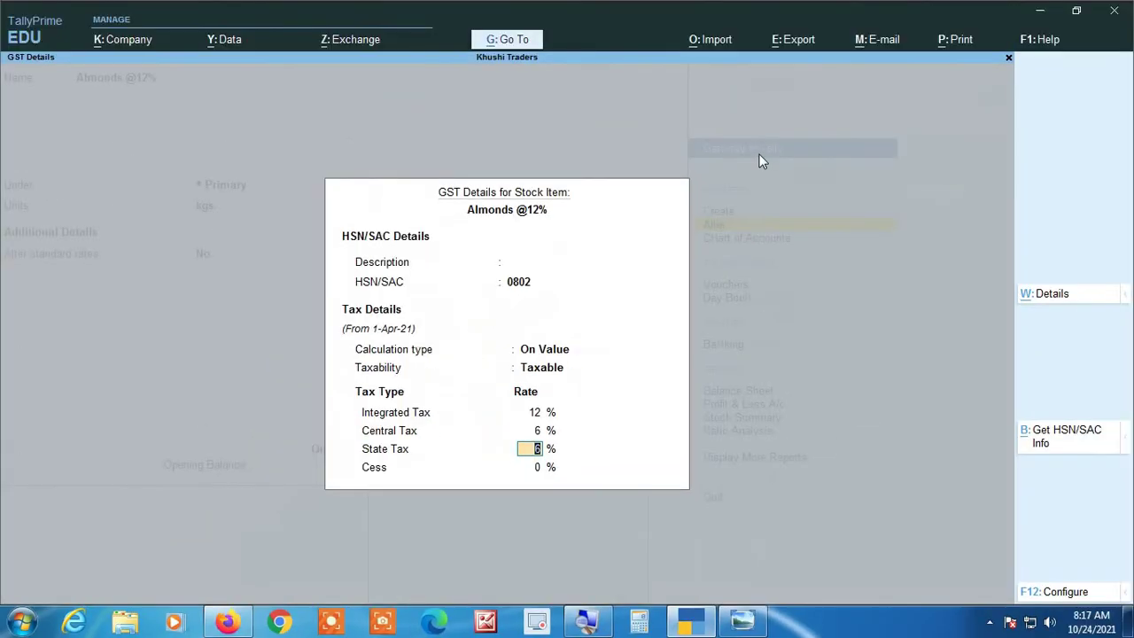
key(Escape)
key(y)
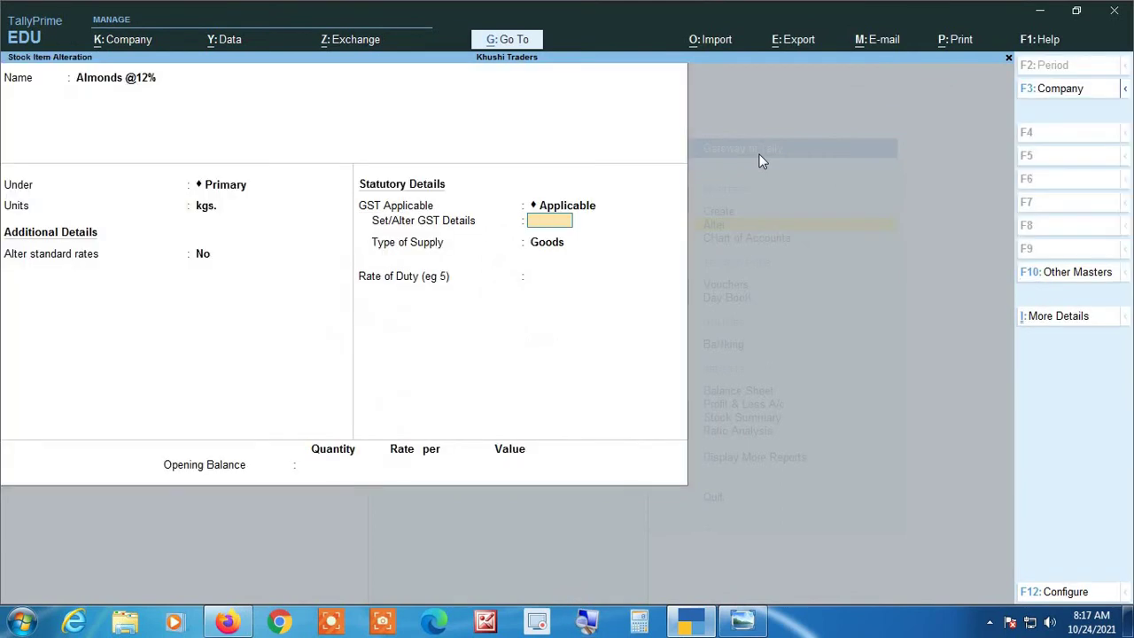
key(Escape)
key(y)
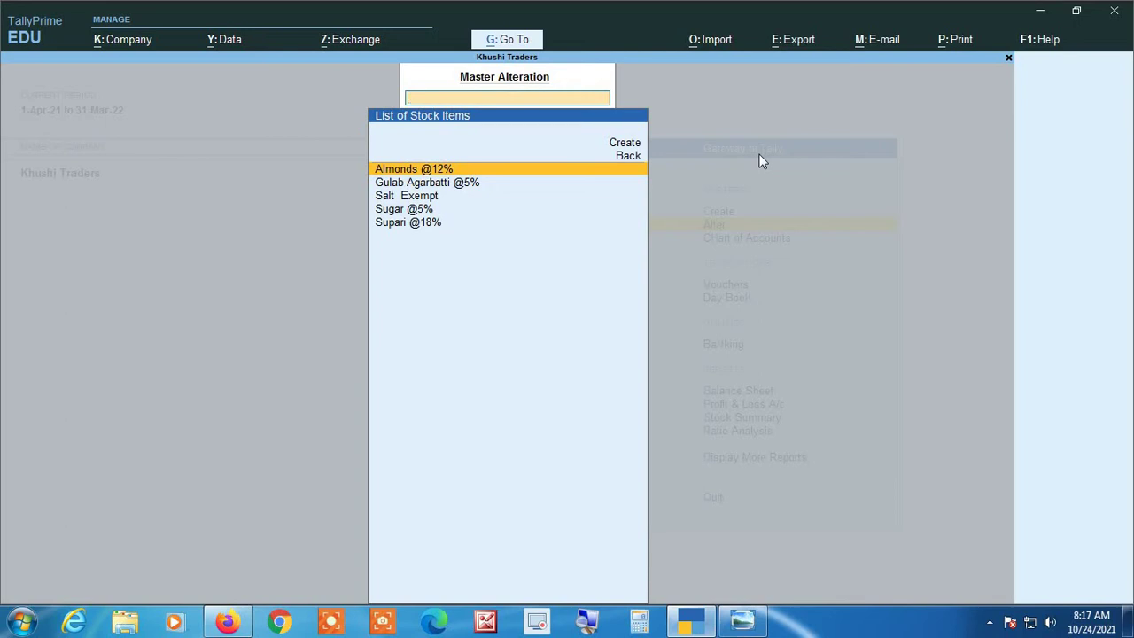
key(Escape)
key(Escape)
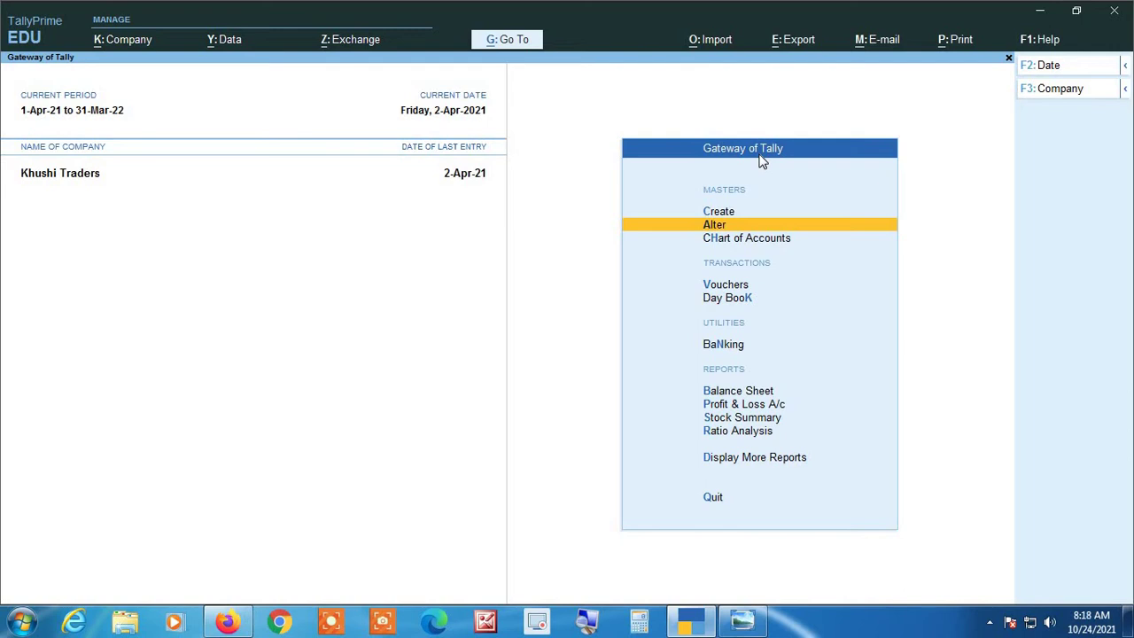
Open voucher creation, review the main and alternate voucher types such as Debit Note and Credit Note, and quit without recording a voucher
key(Down)
key(Down)
key(Return)
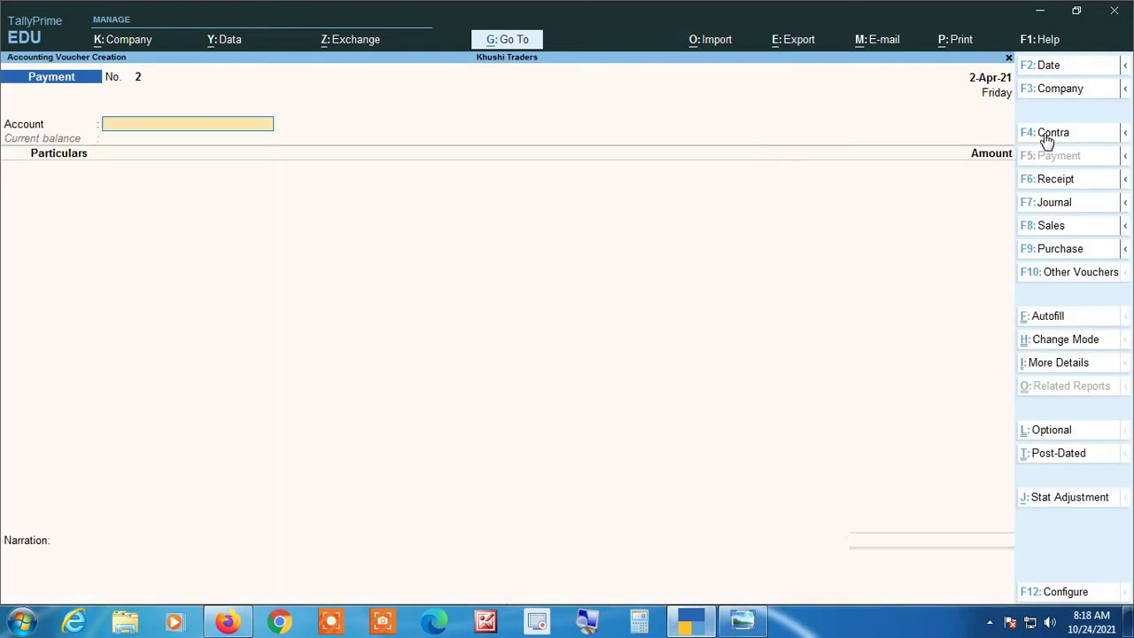
click(589, 624)
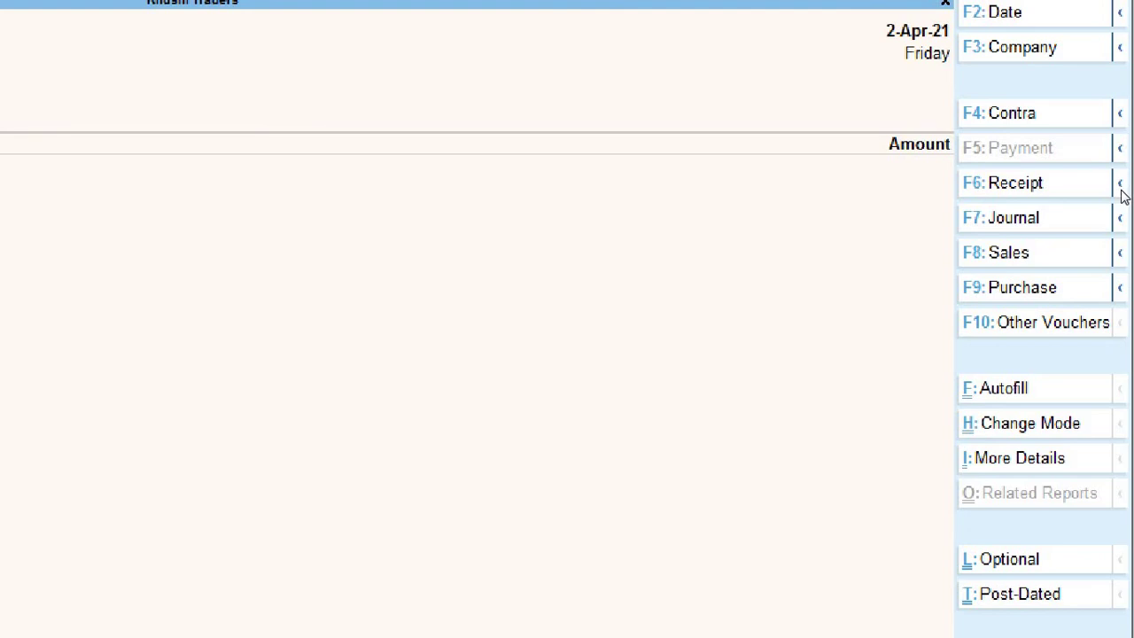
key(alt)
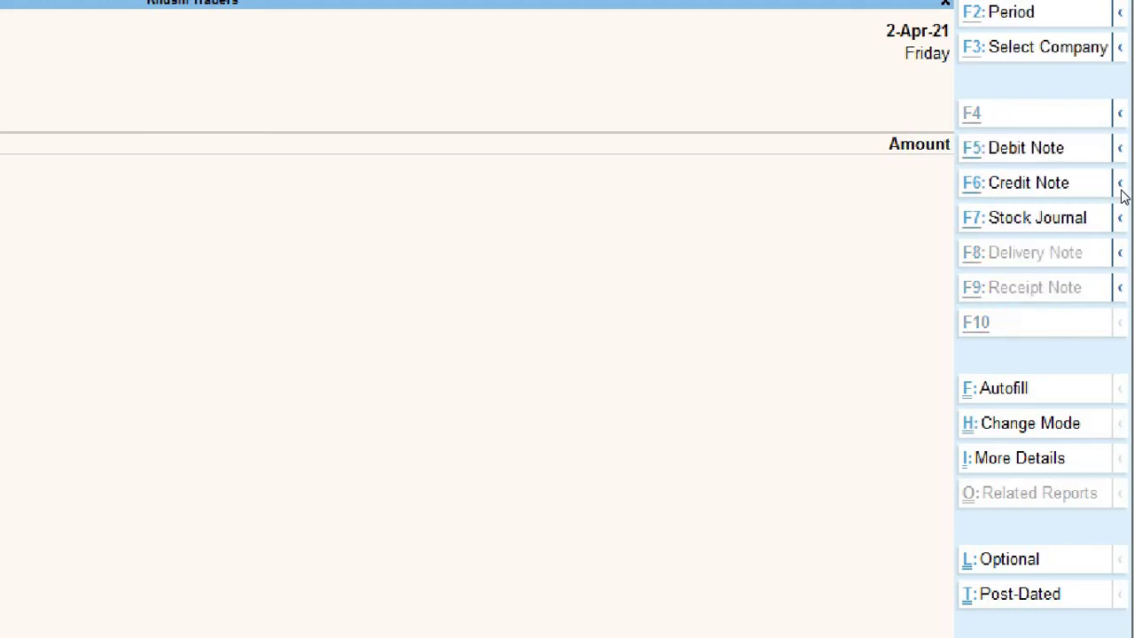
key(alt)
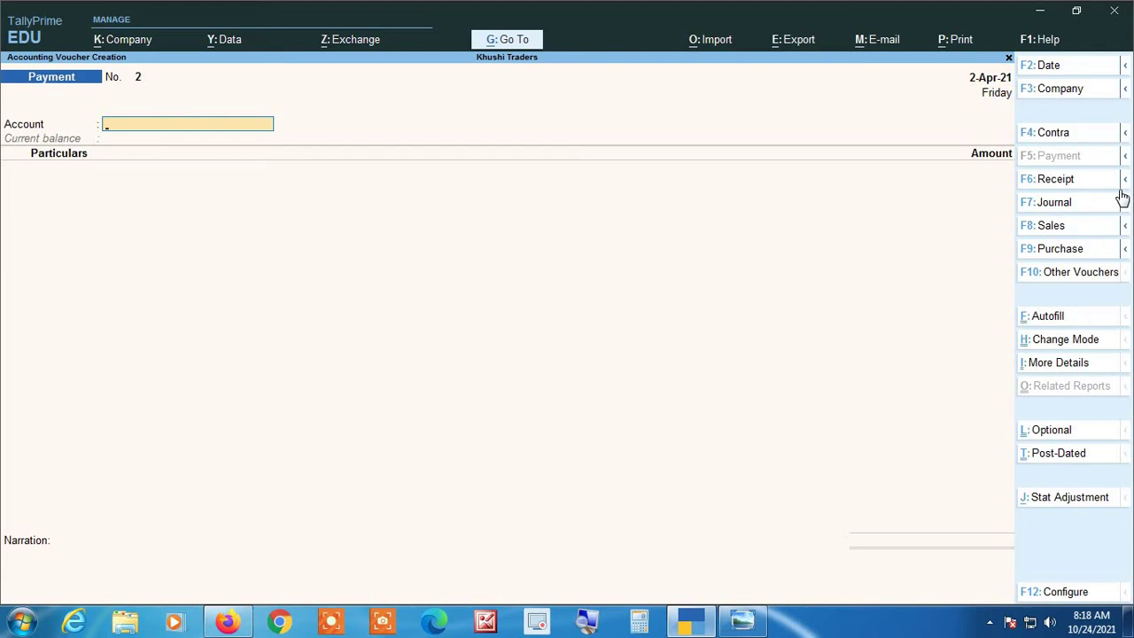
key(Escape)
key(y)
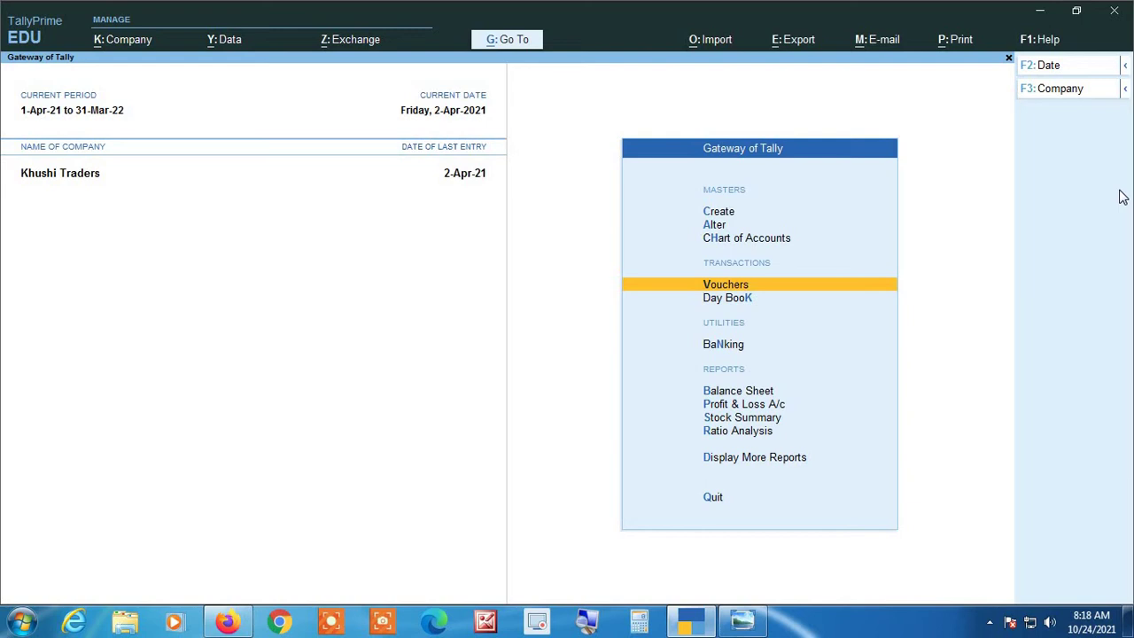
Display the ledger vouchers of Mohit Tarders Creditor Delhi from the account books
key(d)
key(a)
key(l)
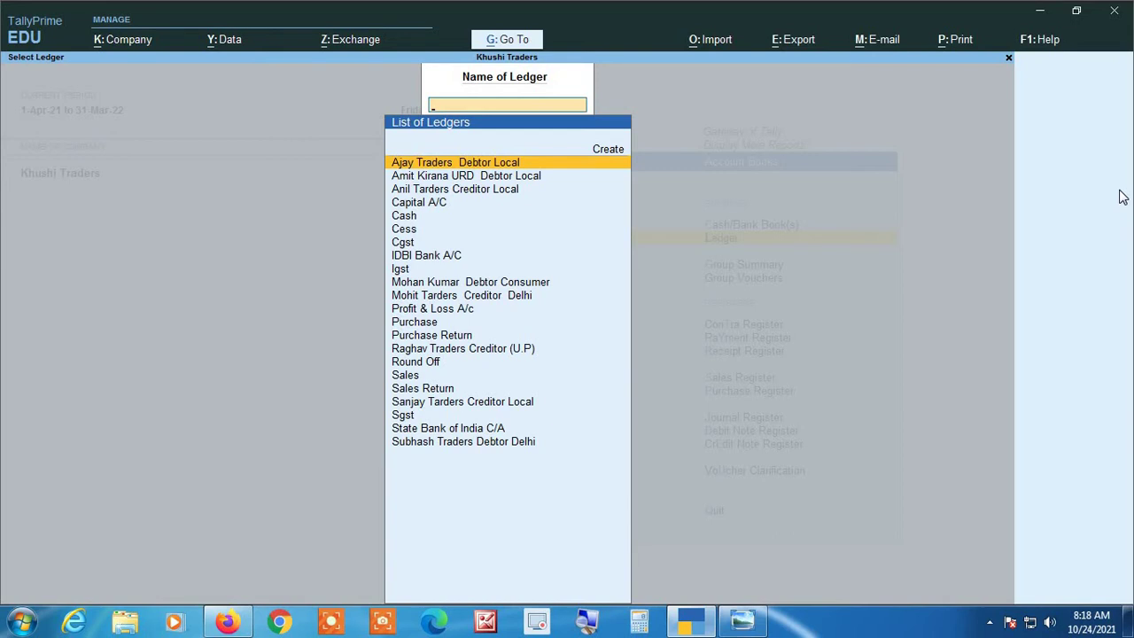
key(Down)
key(Down)
key(Down)
key(Down)
key(Down)
key(Down)
key(Down)
key(Down)
key(Down)
key(Down)
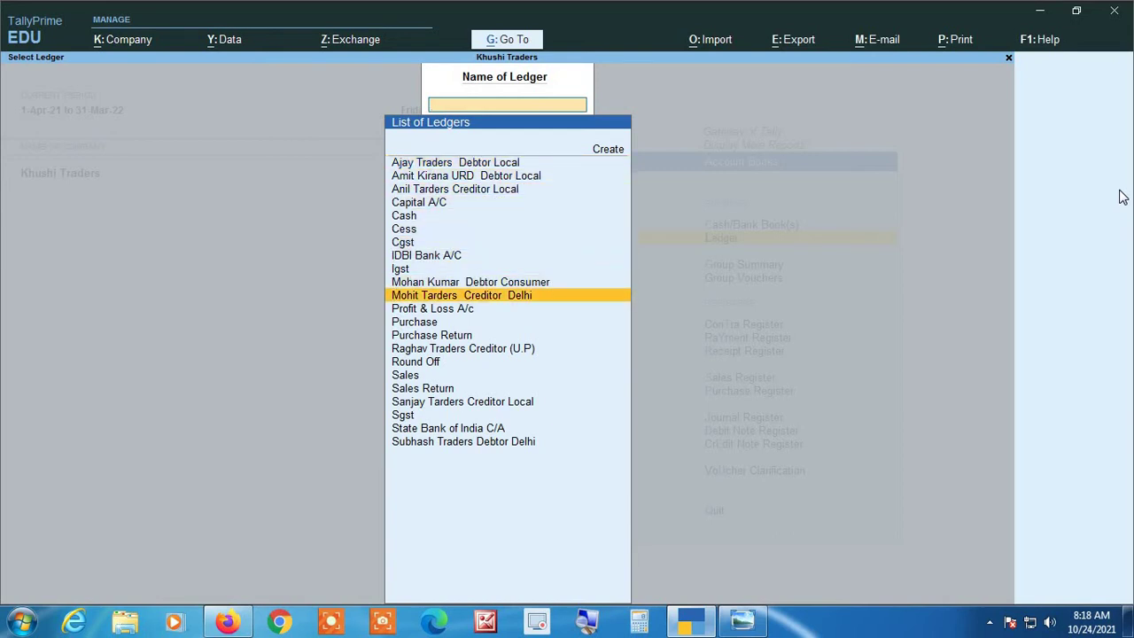
key(Return)
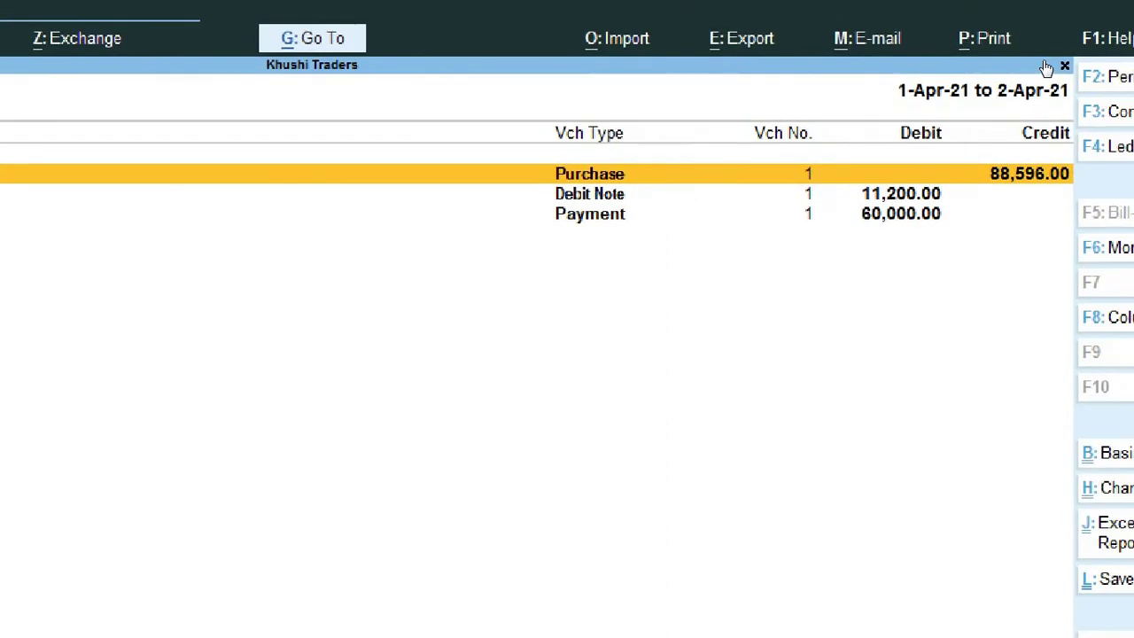
Review the purchase, purchase return and bank payment entries in the Mohit Tarders ledger and return to the purchase entry
key(Down)
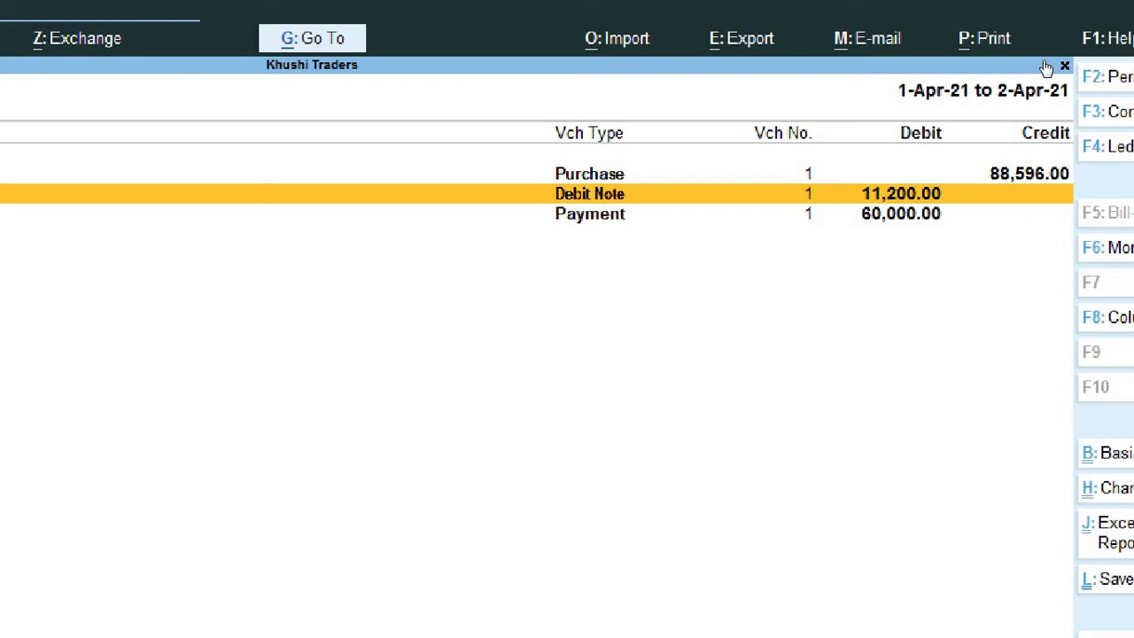
key(Down)
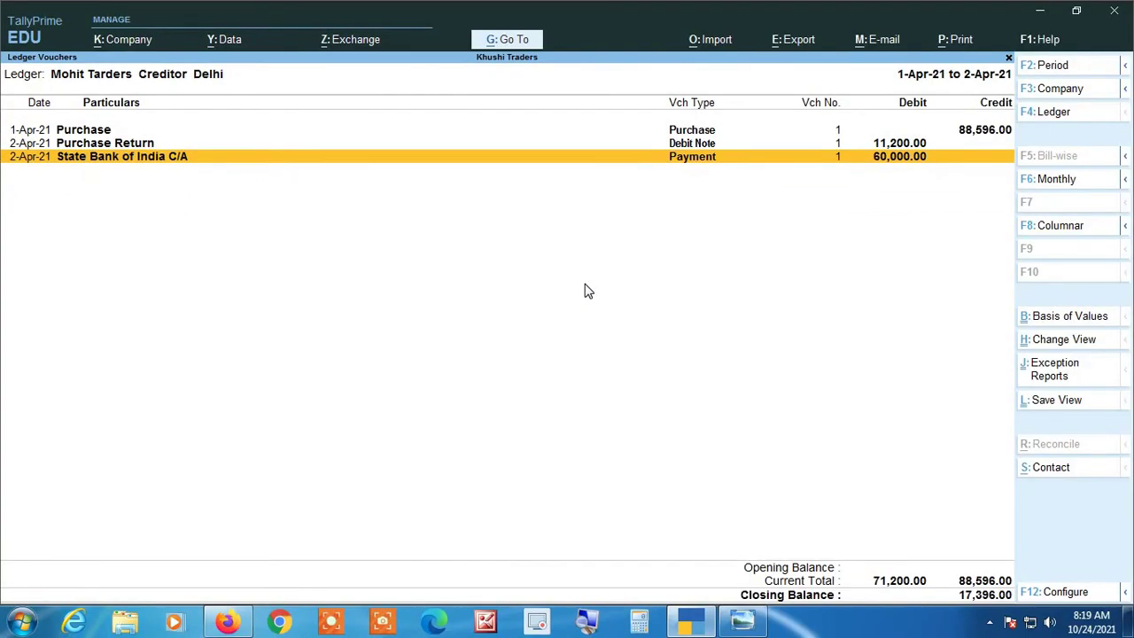
key(Up)
key(Up)
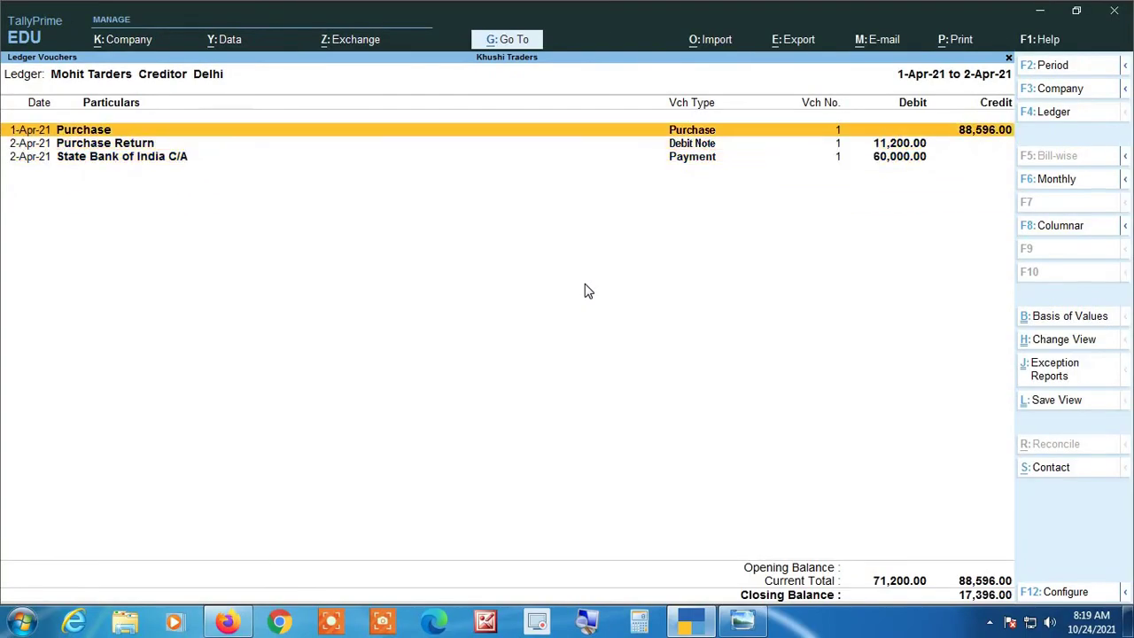
Open the purchase voucher in the Mohit Tarders ledger, review its items and Igst, and close it without saving
key(Return)
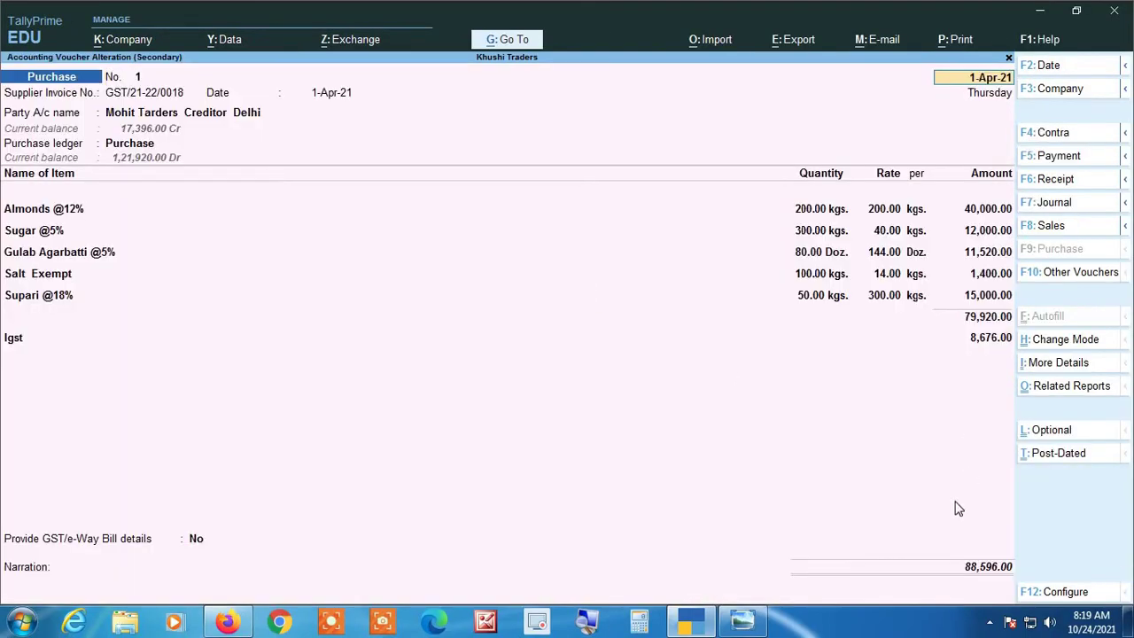
click(584, 623)
key(Escape)
key(y)
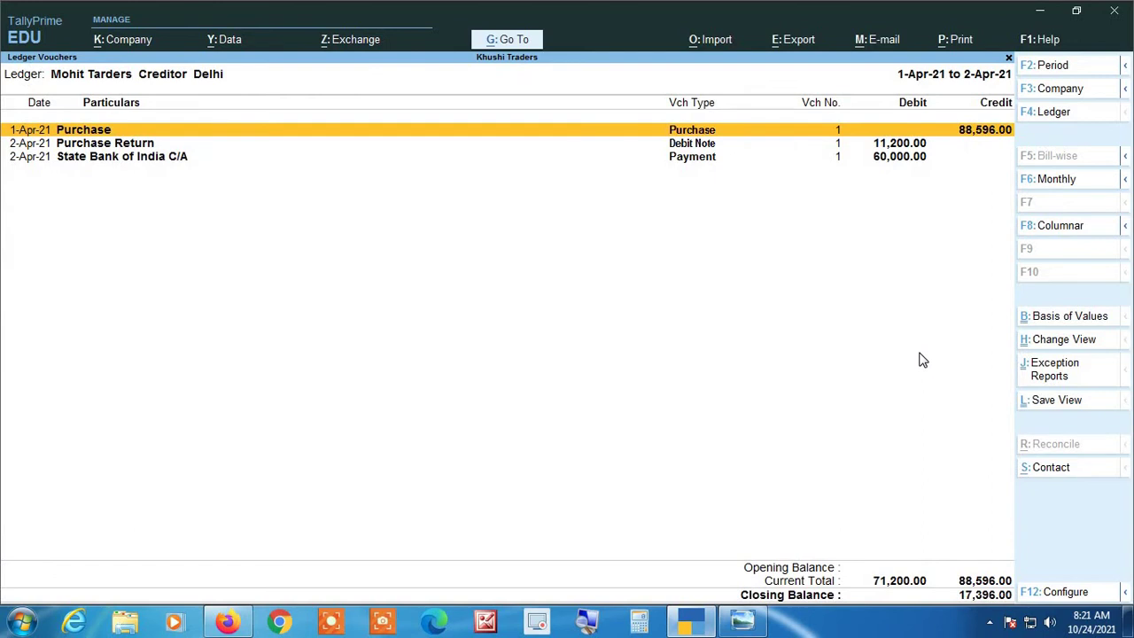
Open the Purchase Return debit note in the Mohit Tarders ledger, review its item and Igst, and close it unchanged
key(Down)
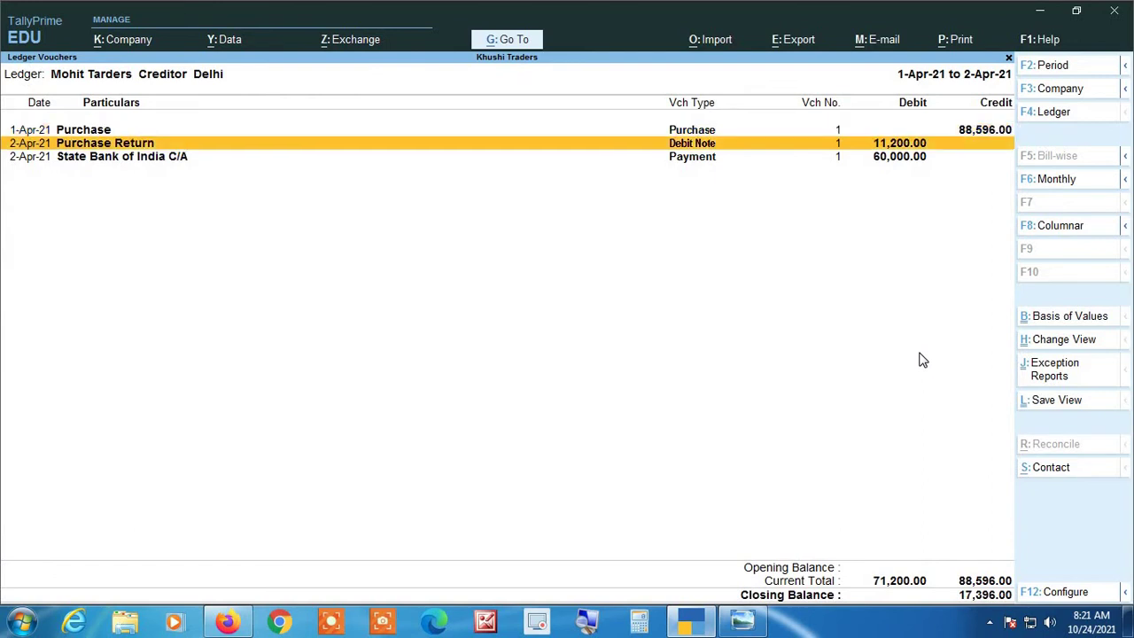
key(Return)
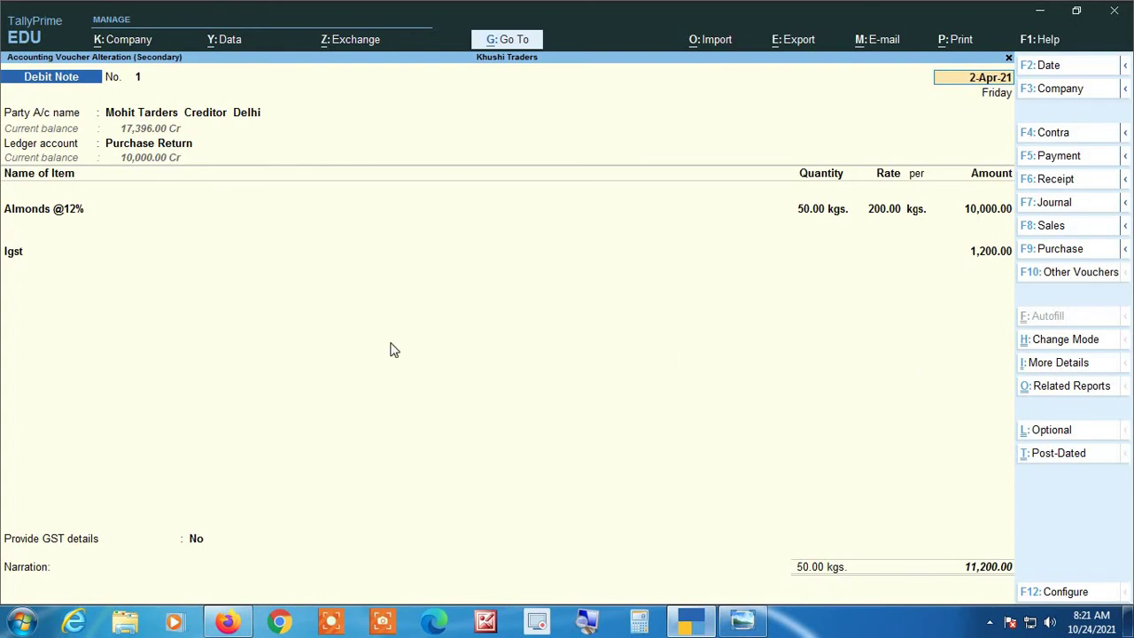
click(585, 623)
key(BackSpace)
key(Escape)
Open the State Bank of India C/A payment voucher, review its account and amount, and quit without altering it
key(Down)
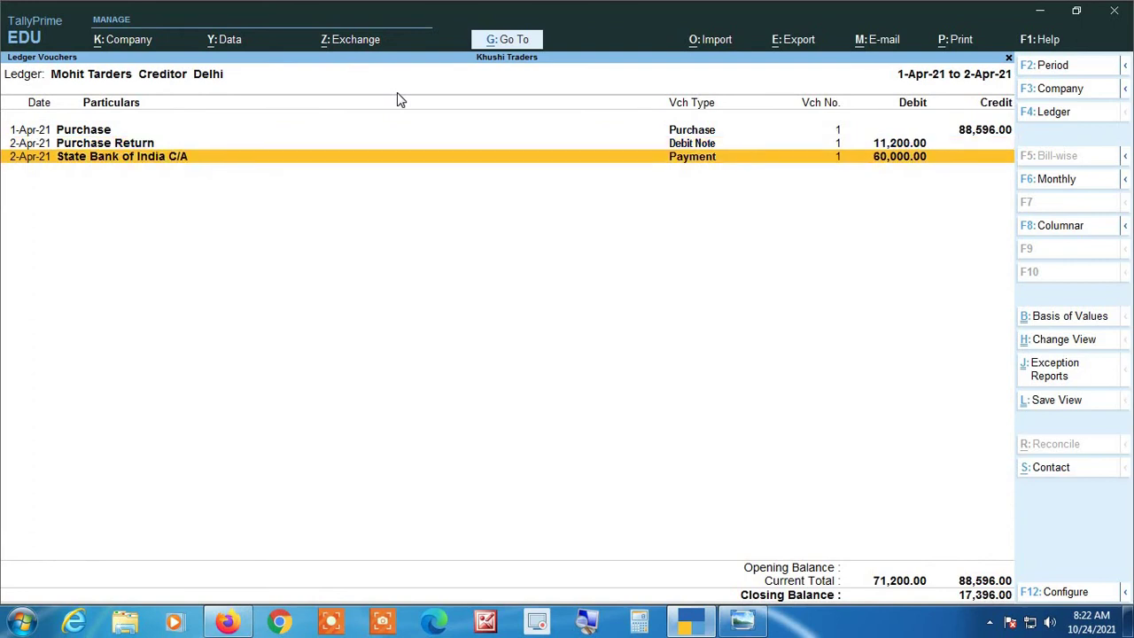
key(Return)
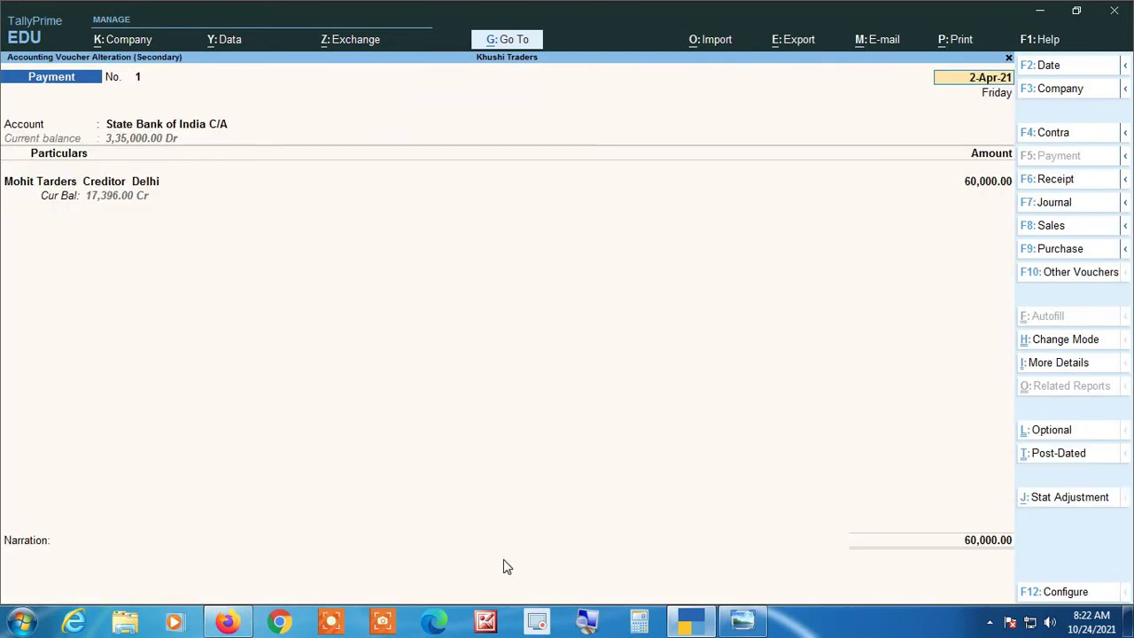
click(587, 623)
key(Return)
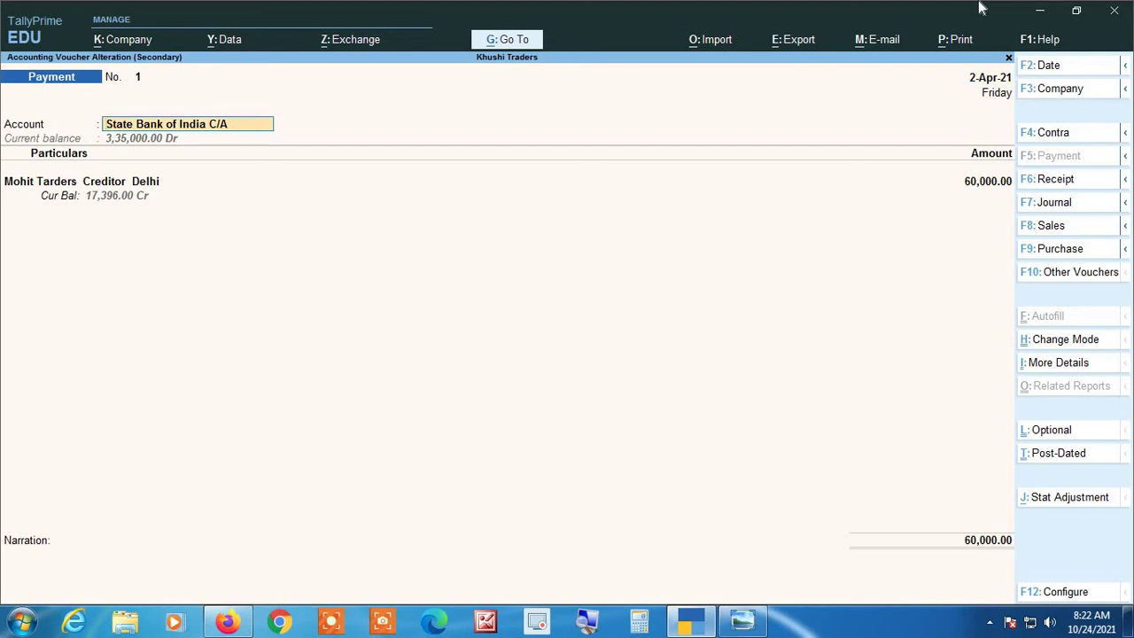
key(BackSpace)
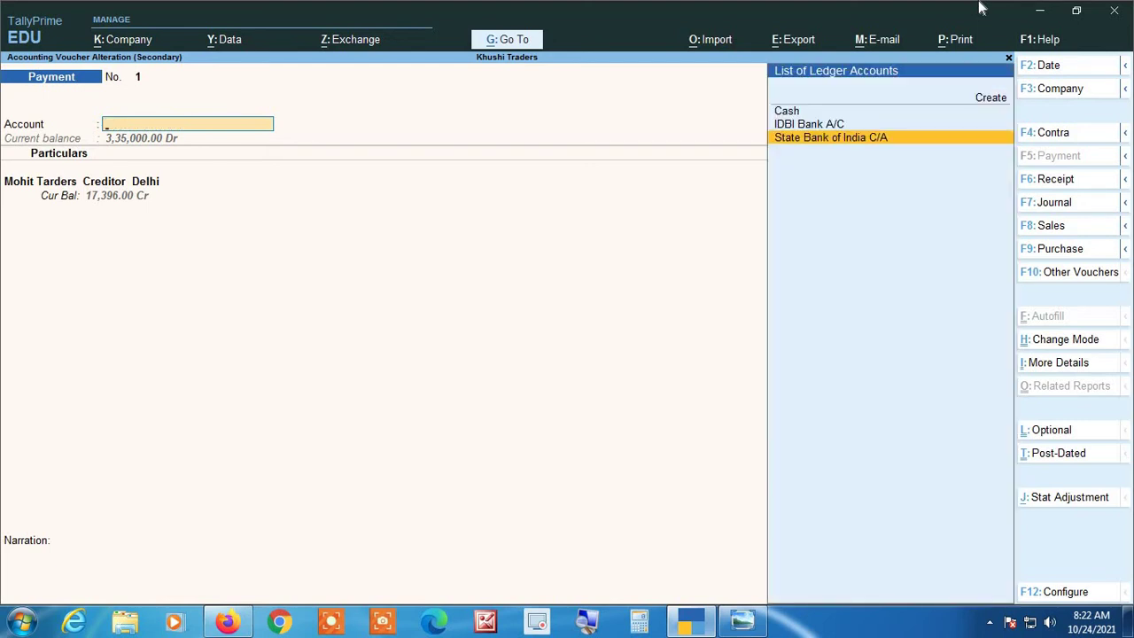
key(Escape)
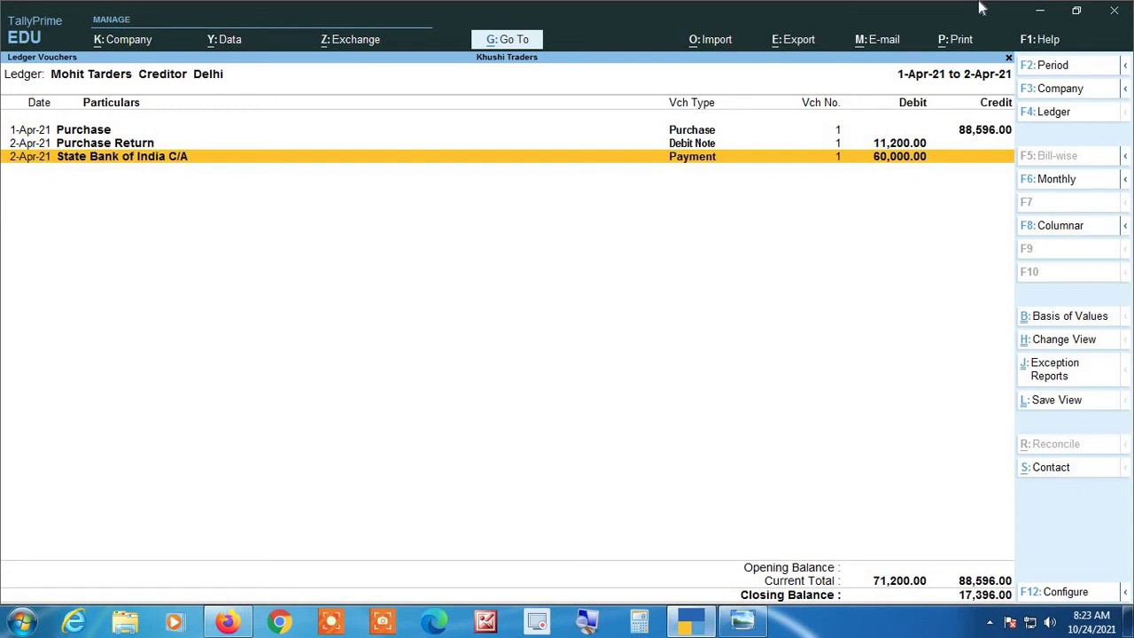
Leave the Mohit Tarders ledger and display the ledger vouchers of Ajay Traders Debtor Local
key(Escape)
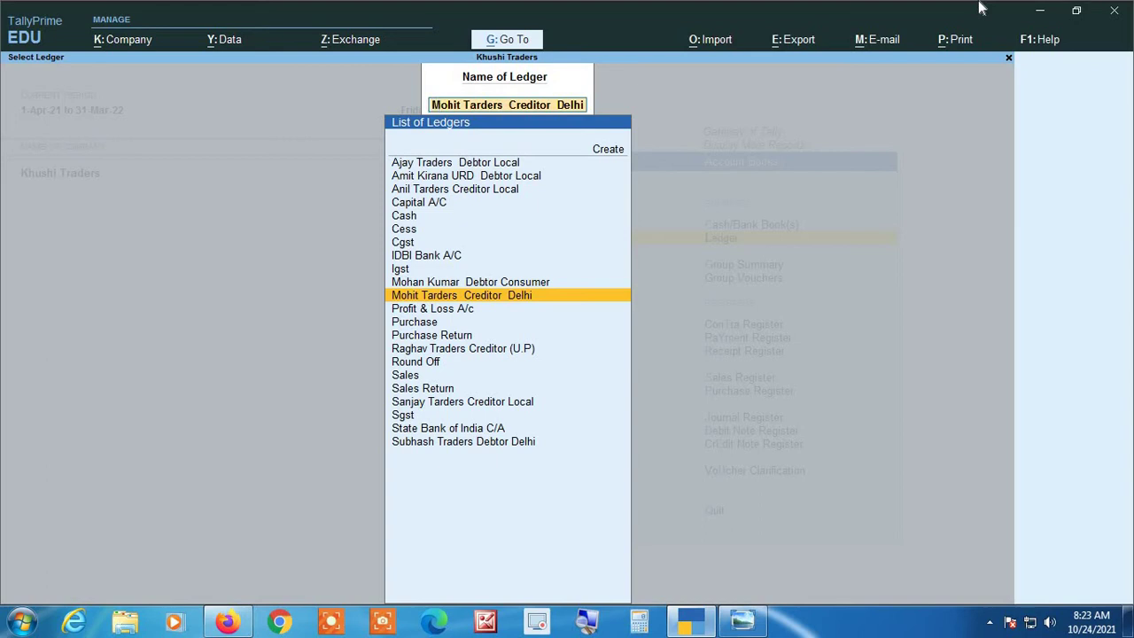
key(Up)
key(Up)
key(Up)
key(Up)
key(Up)
key(Up)
key(Up)
key(Up)
key(Up)
key(Up)
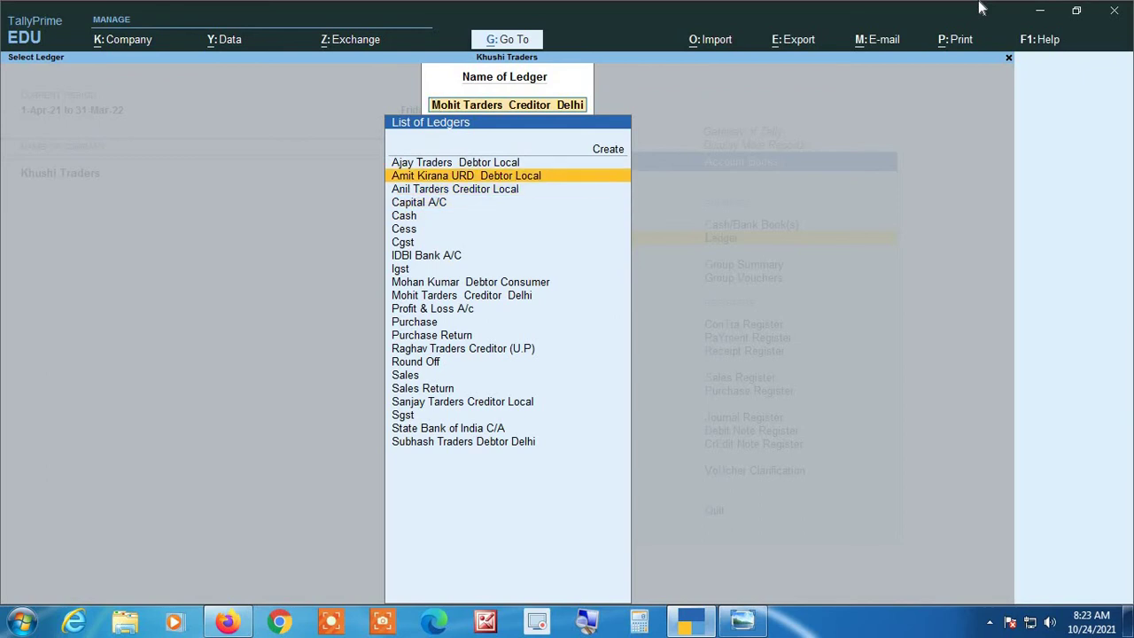
key(Return)
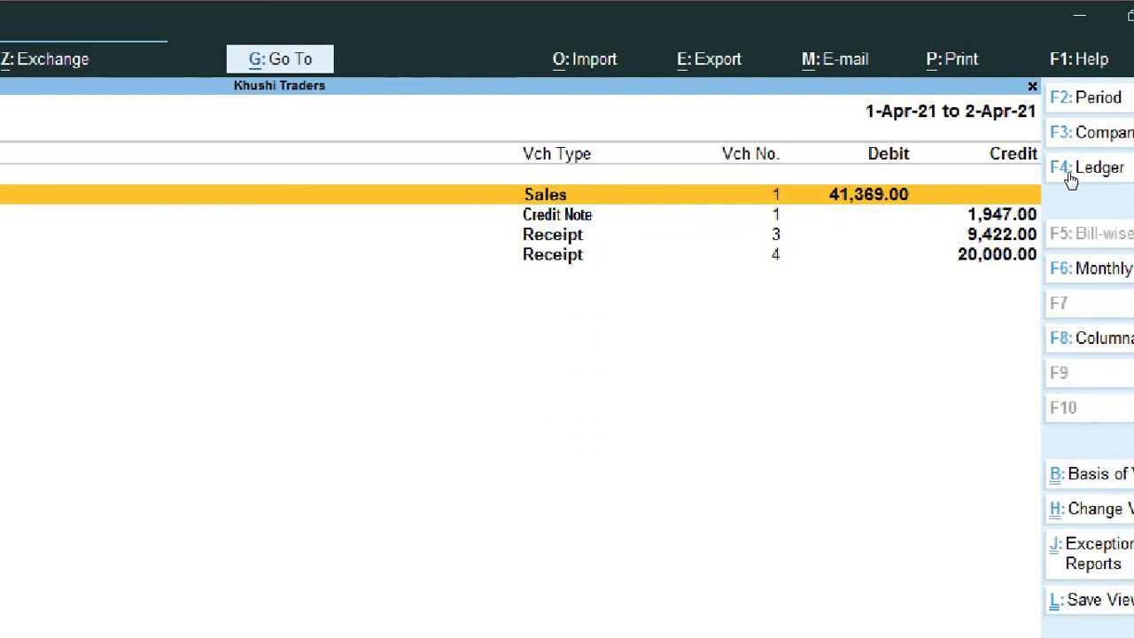
Review the sales, sales return, cash receipt and bank receipt entries in the Ajay Traders ledger and return to the sales entry
key(Down)
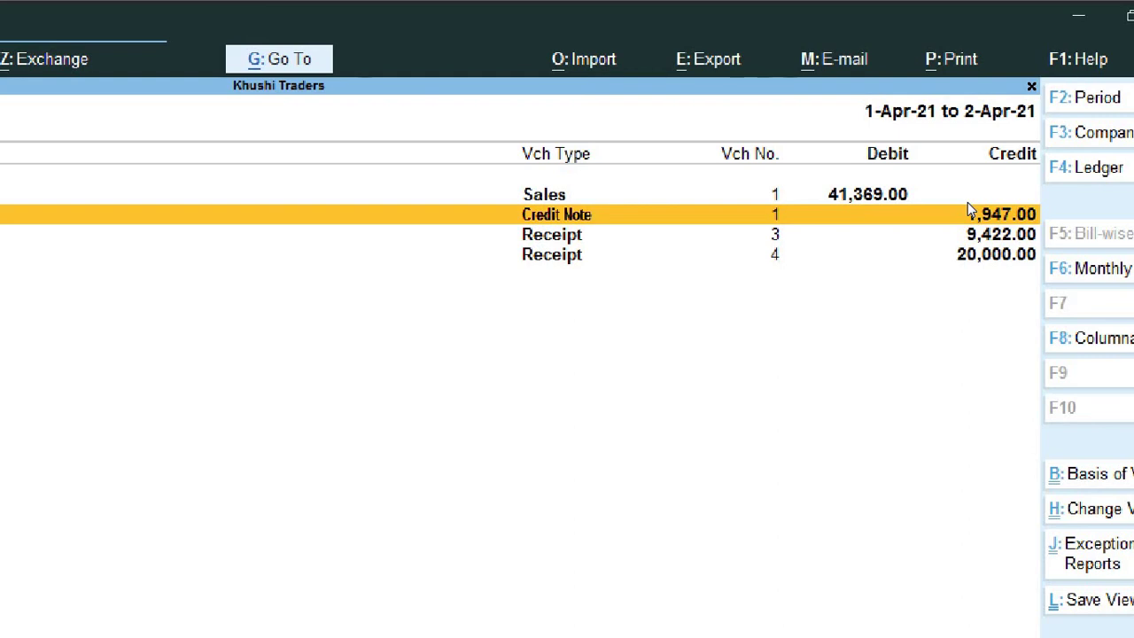
key(Down)
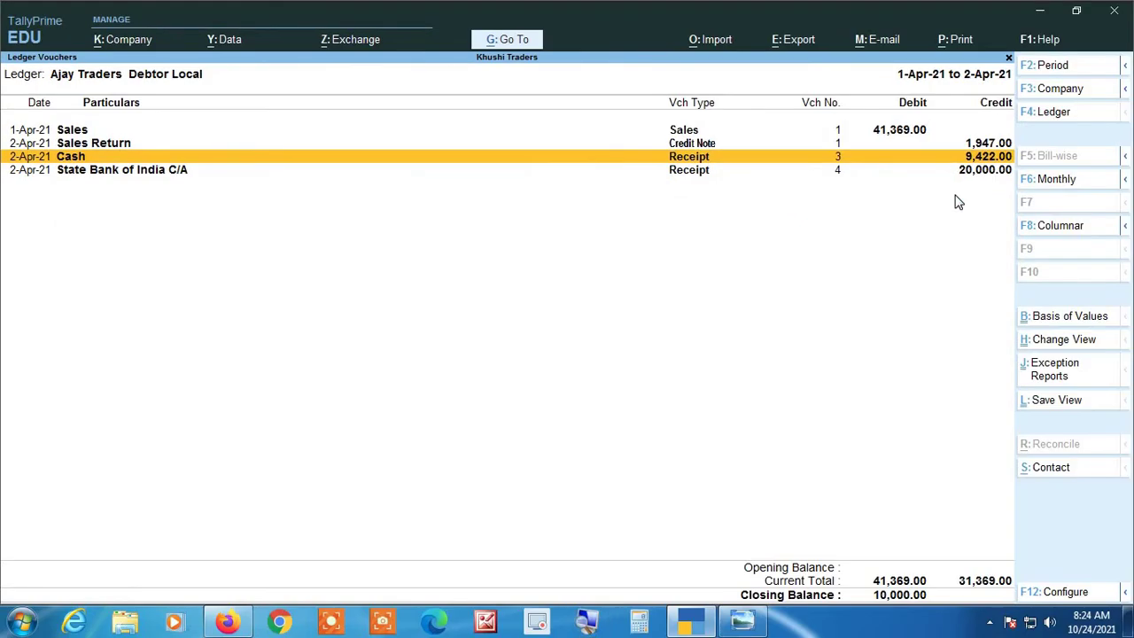
key(Up)
key(Up)
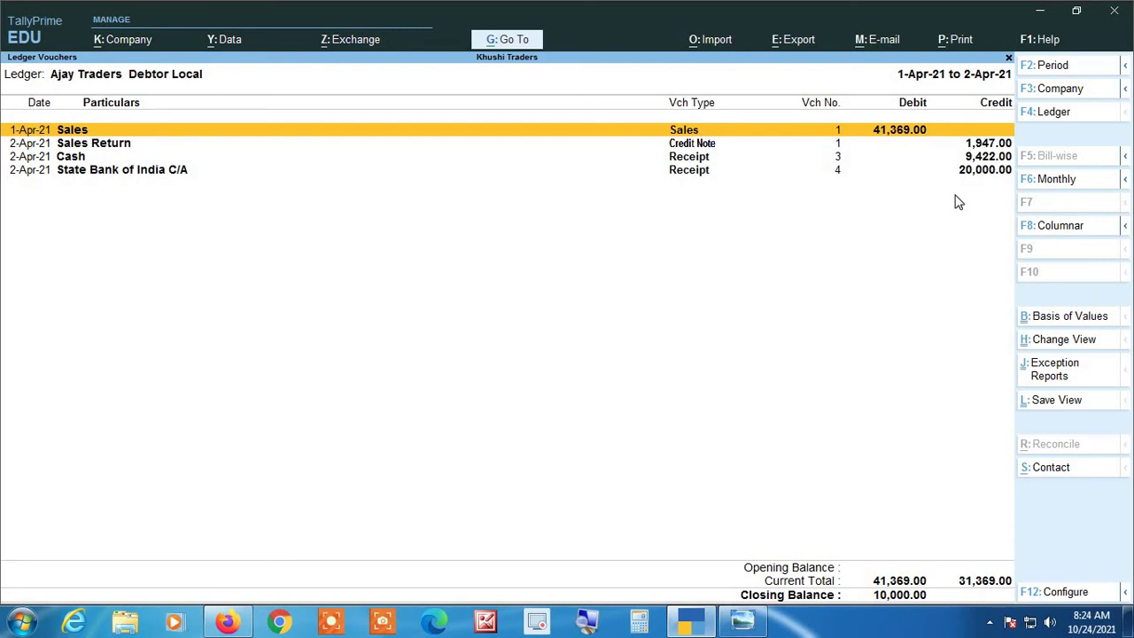
key(Down)
key(Down)
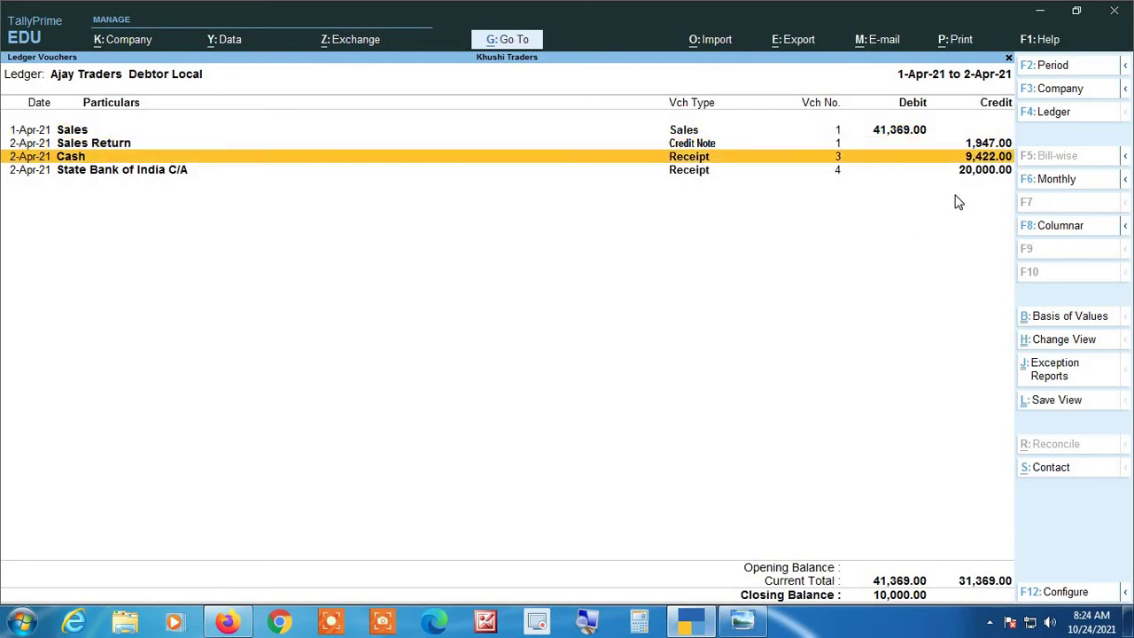
key(Down)
key(Up)
key(Up)
key(Up)
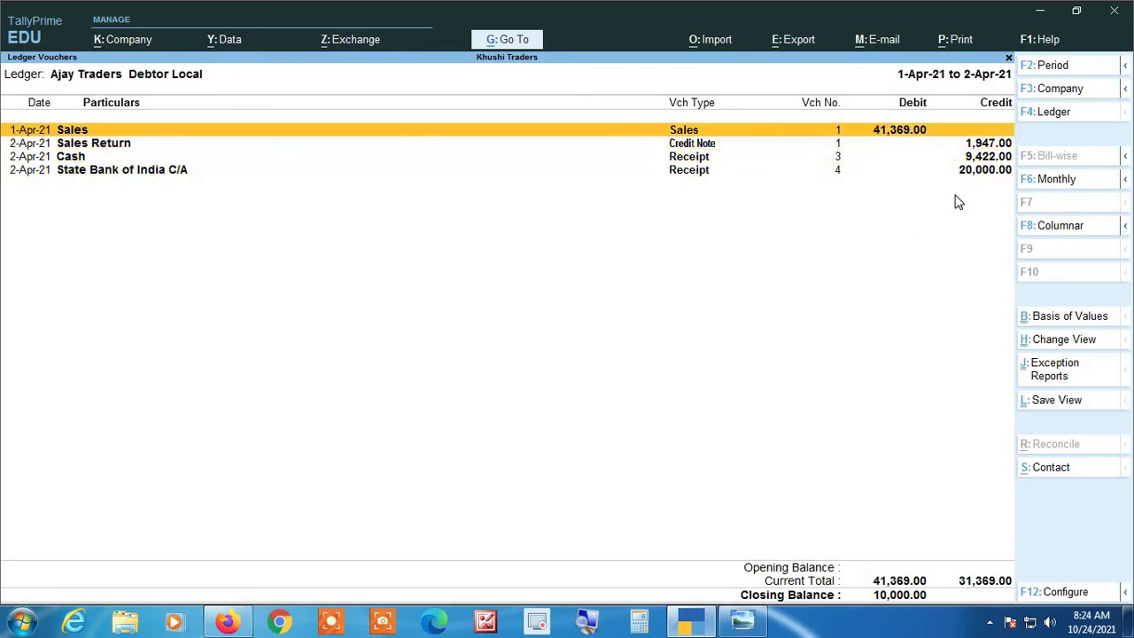
Open the sales voucher of Ajay Traders, examine its items, Cgst and Sgst, and close it without saving
key(Return)
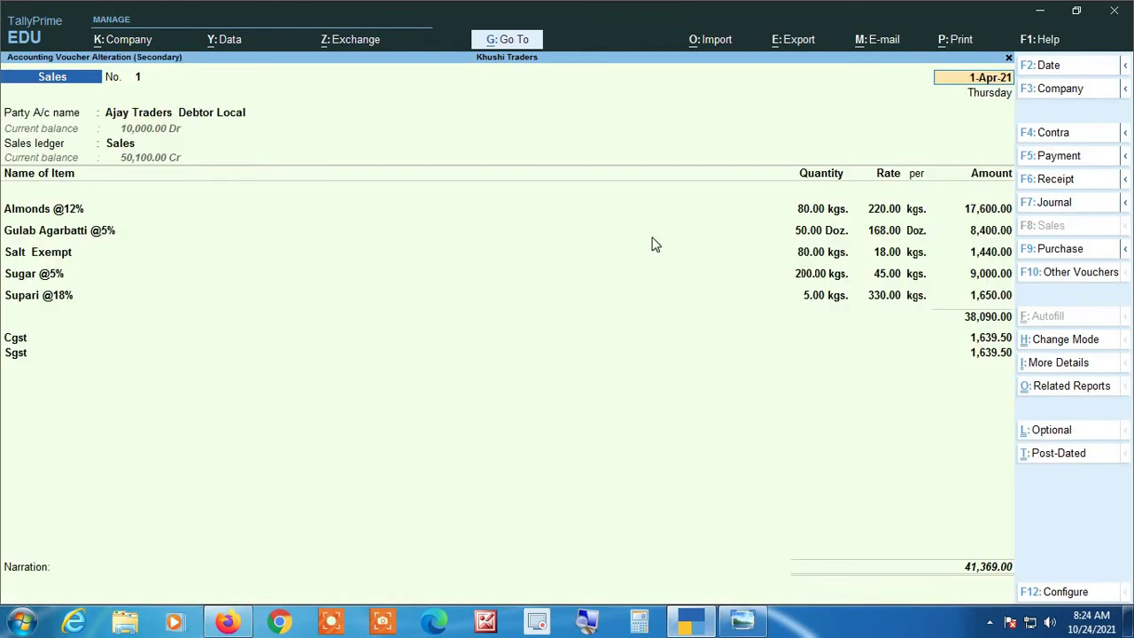
click(580, 625)
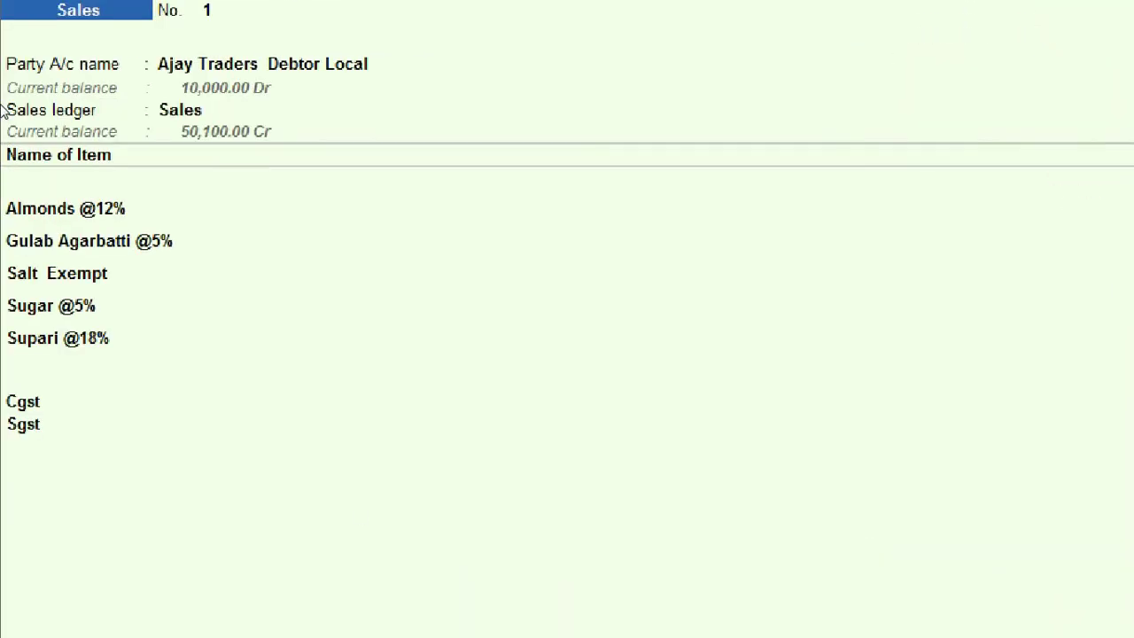
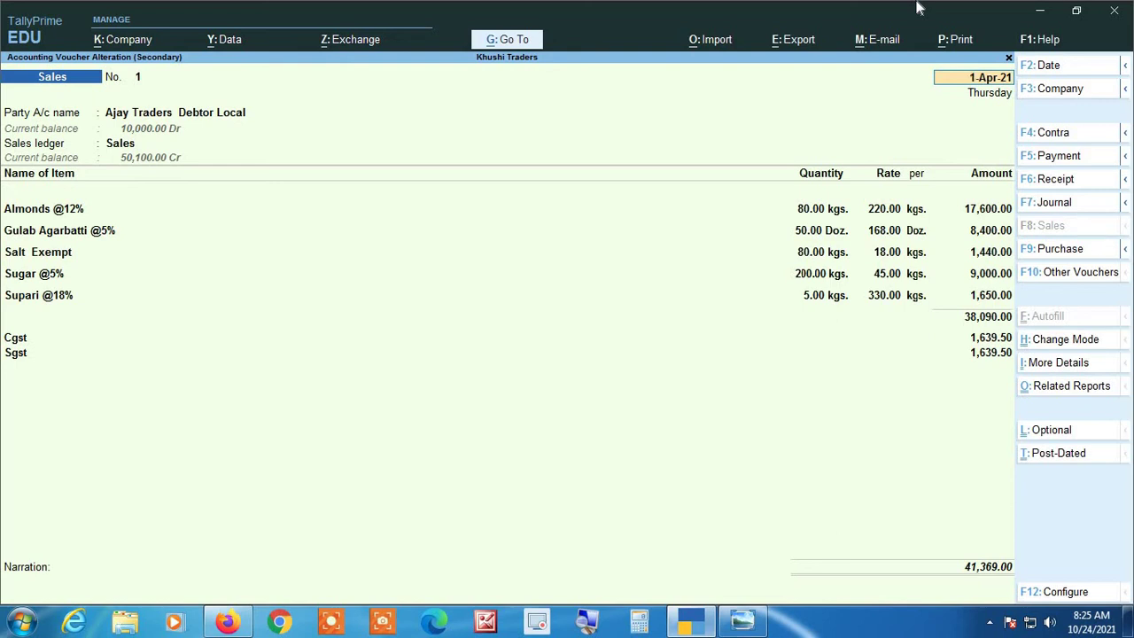
click(587, 622)
key(Escape)
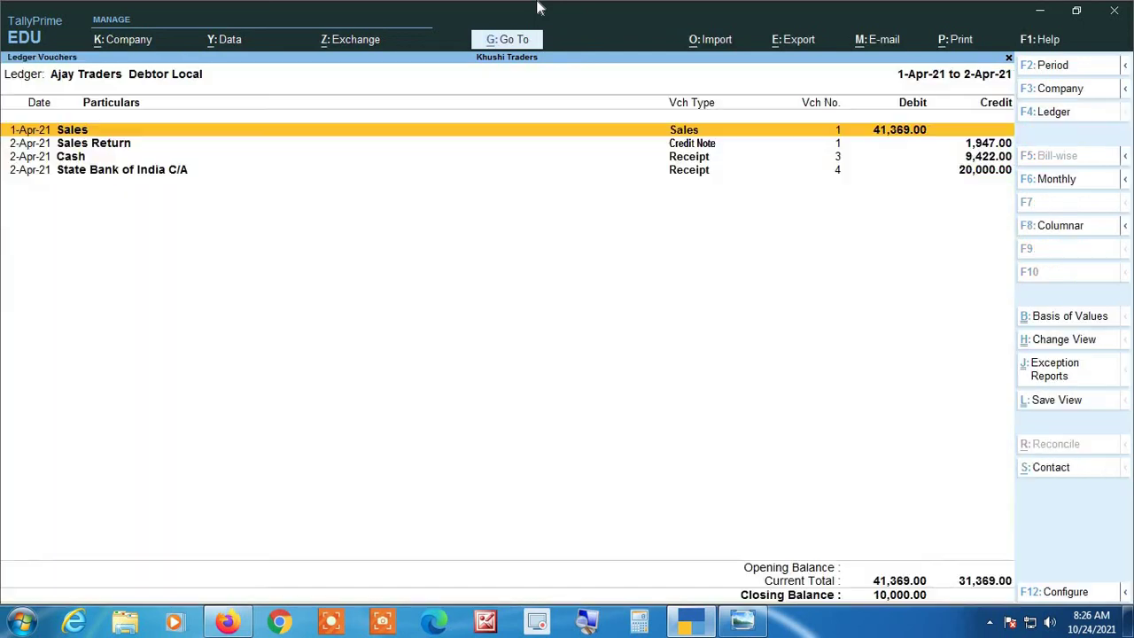
Open the Sales Return credit note of Ajay Traders, examine its returned item and taxes, and close it unchanged
key(Down)
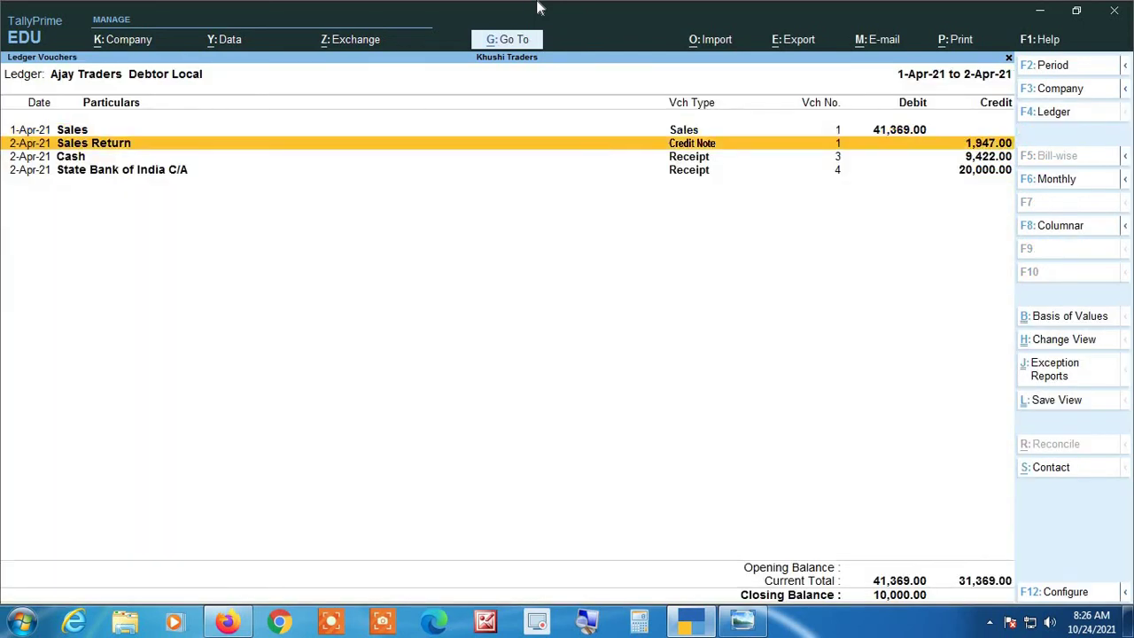
key(Return)
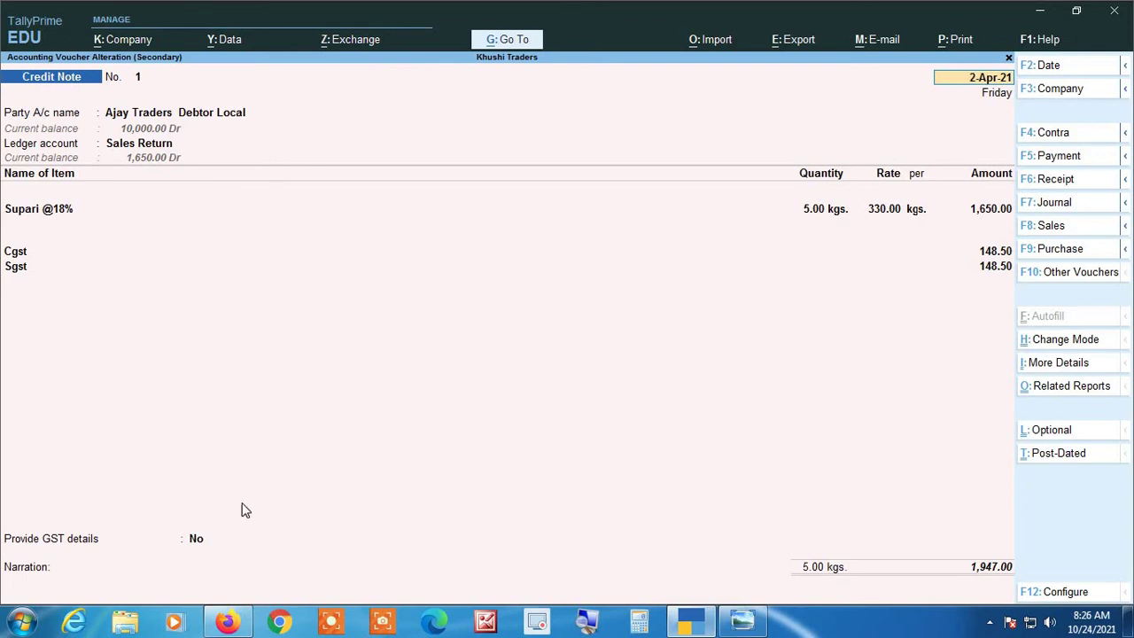
click(590, 623)
key(Escape)
key(Return)
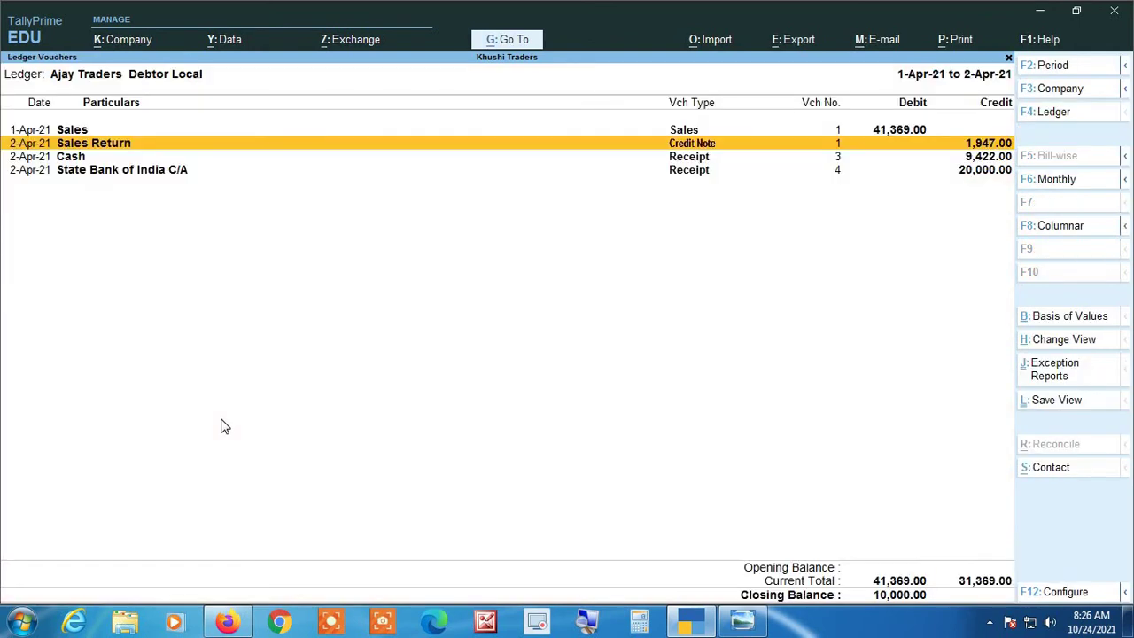
Open the cash receipt voucher of Ajay Traders, review its account and amount, and close it
key(Down)
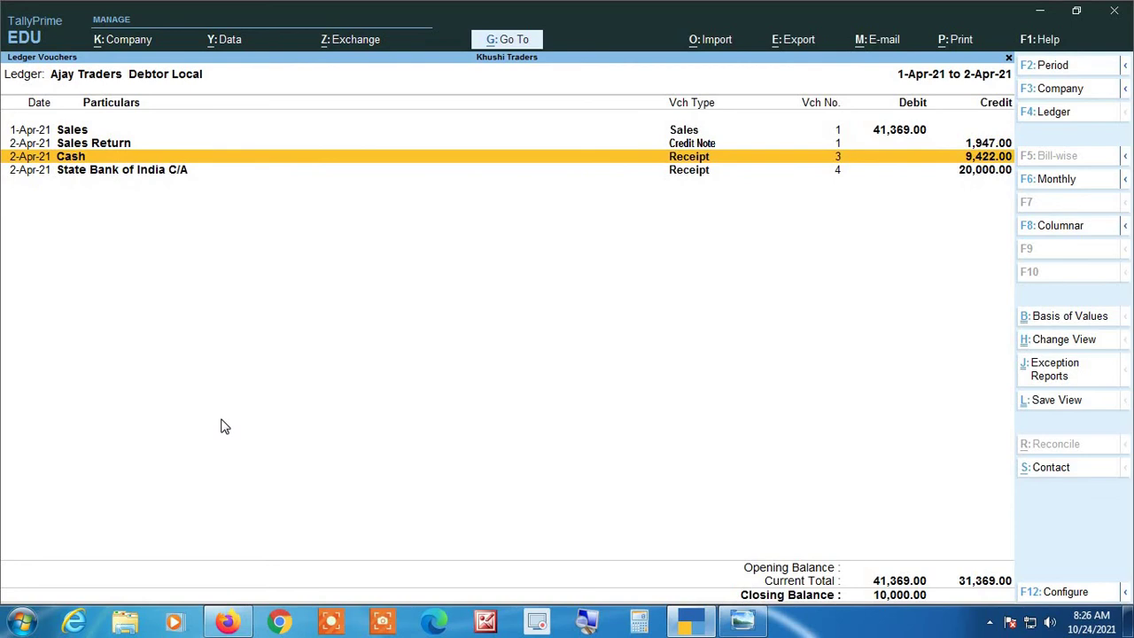
key(Return)
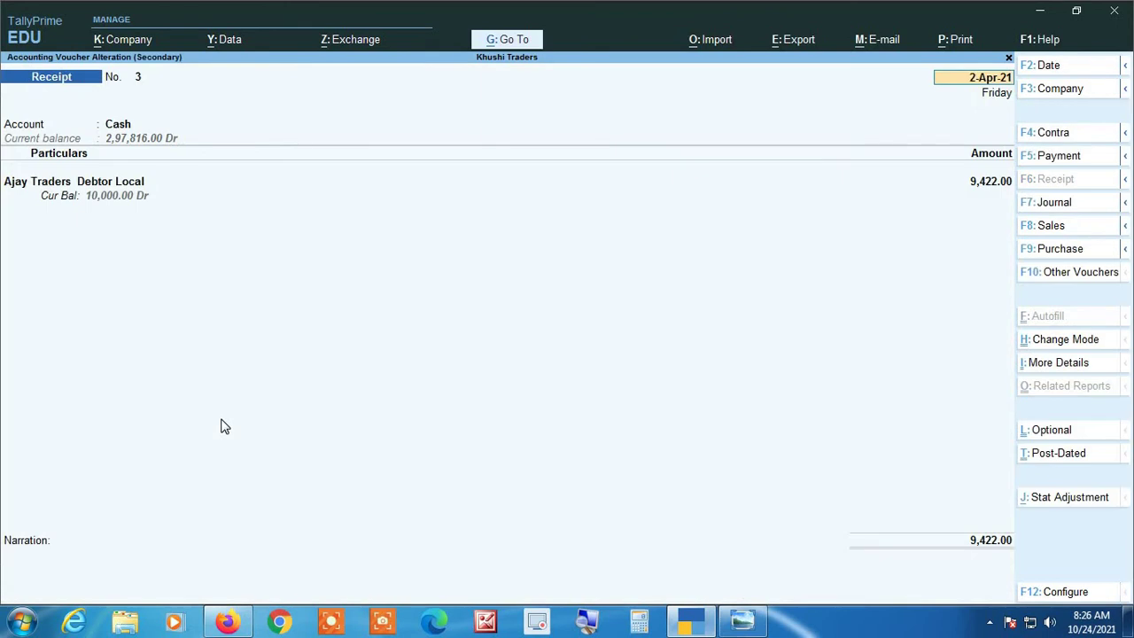
click(592, 619)
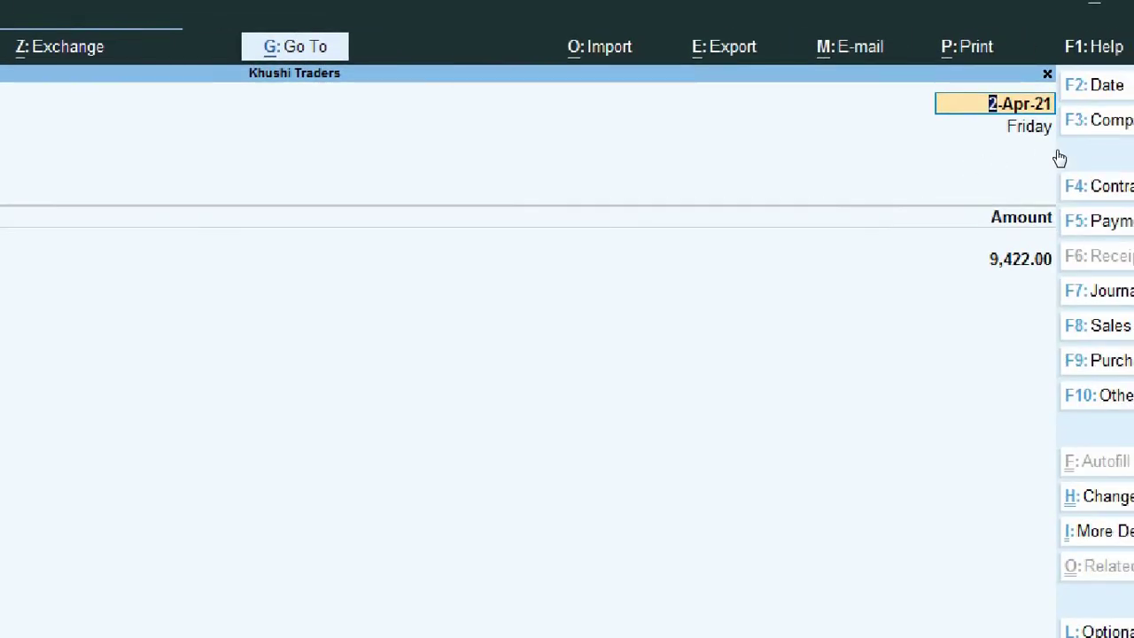
key(Escape)
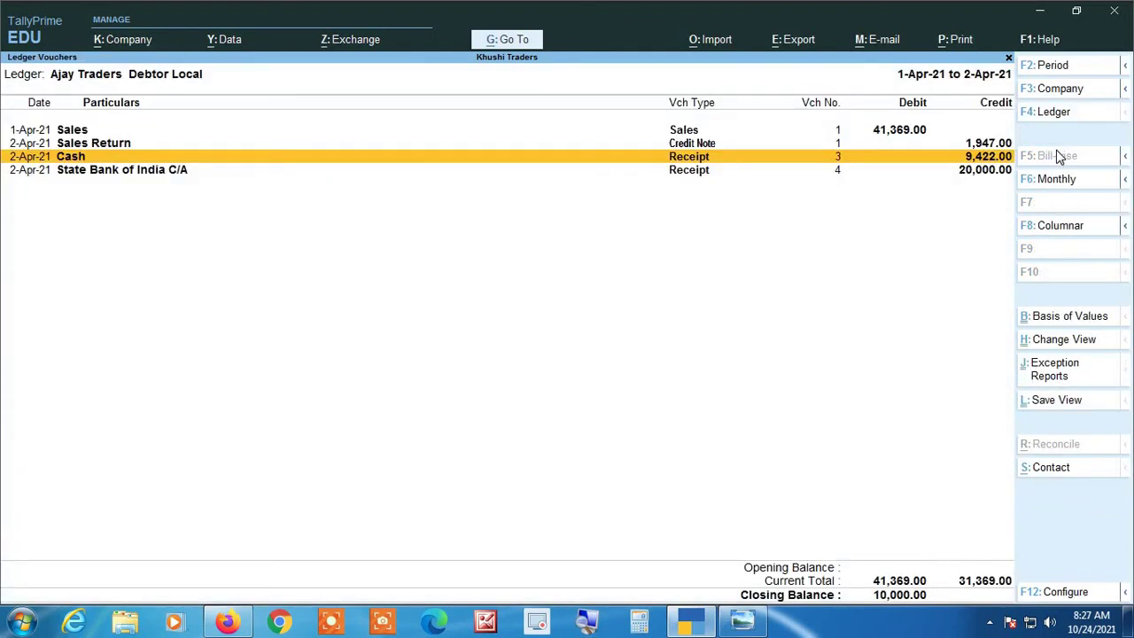
Open the State Bank of India C/A receipt voucher of Ajay Traders, review it, and quit without changes
key(Down)
key(Return)
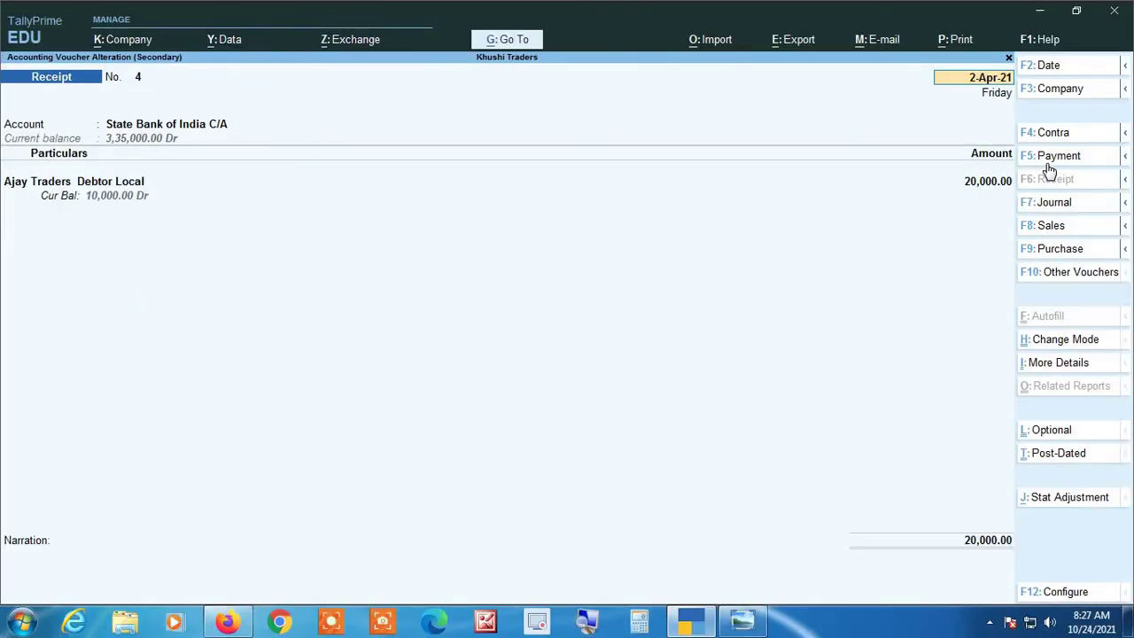
key(Escape)
key(y)
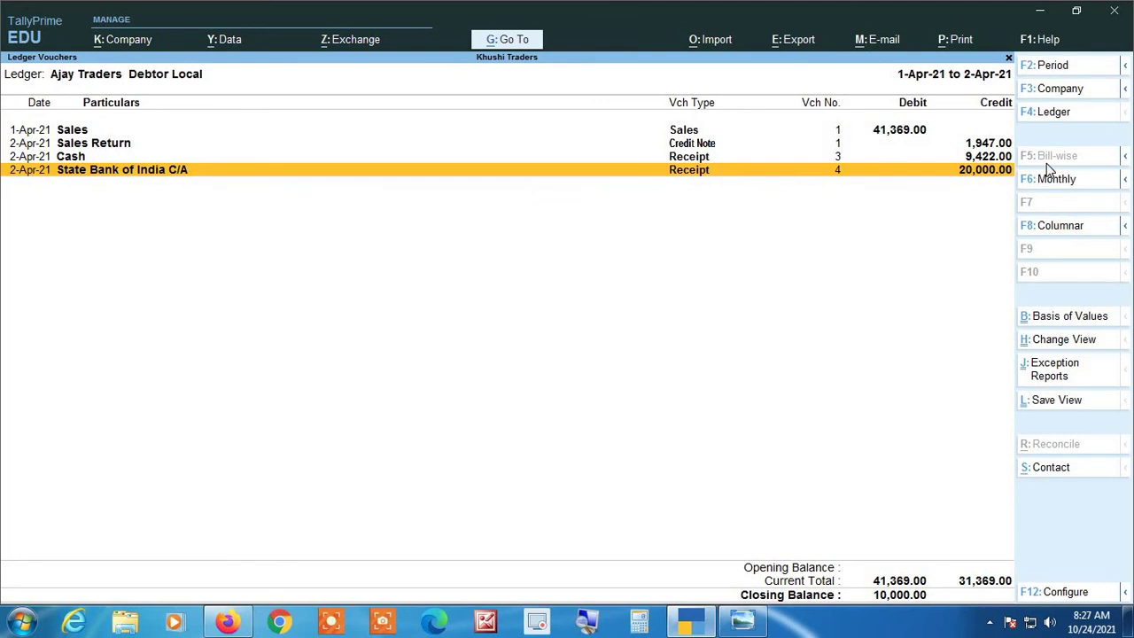
Leave the Ajay Traders ledger report and the account books, returning to the Gateway of Tally
key(Escape)
key(Escape)
key(Escape)
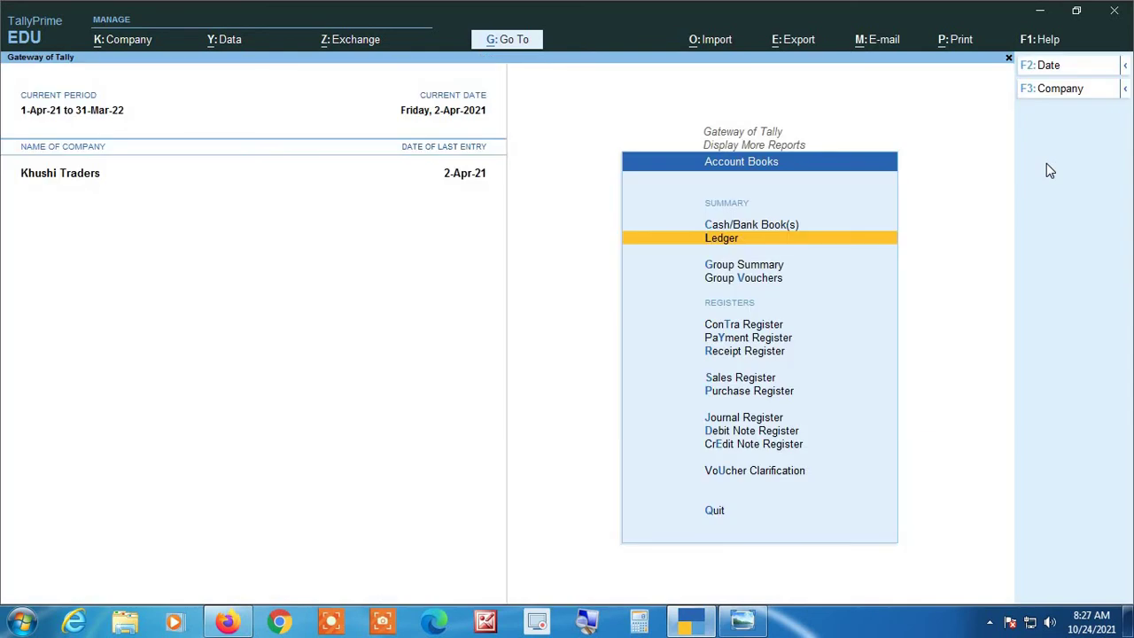
key(Escape)
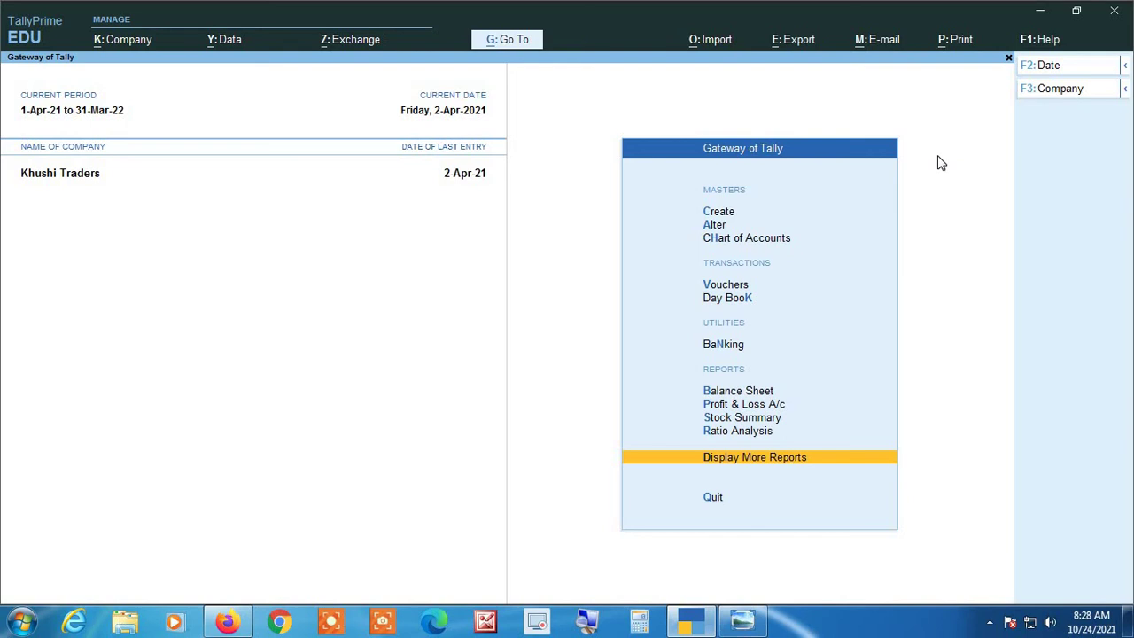
Display the Contra Register of Khushi Traders from the account books
key(Up)
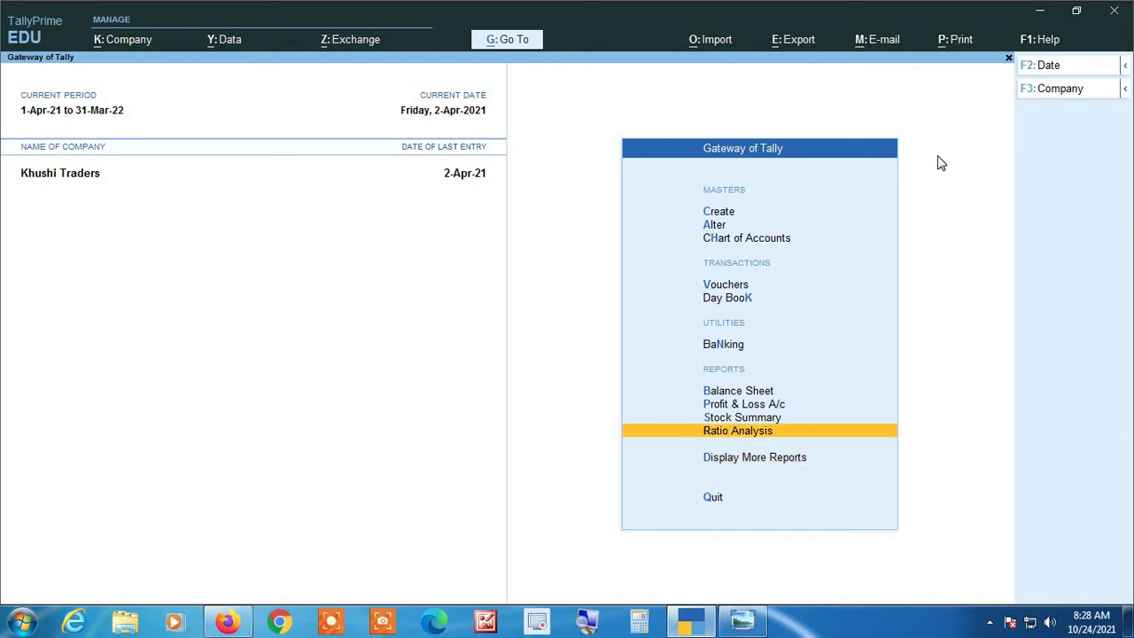
key(d)
key(a)
key(Down)
key(Down)
key(Down)
key(Down)
key(Down)
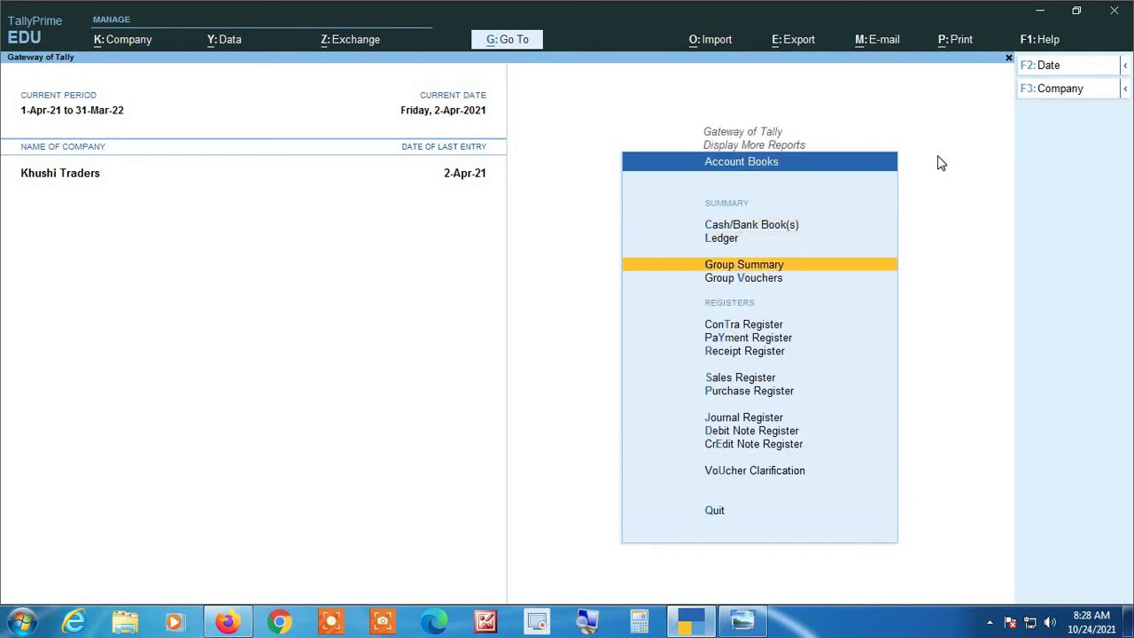
key(Up)
key(Return)
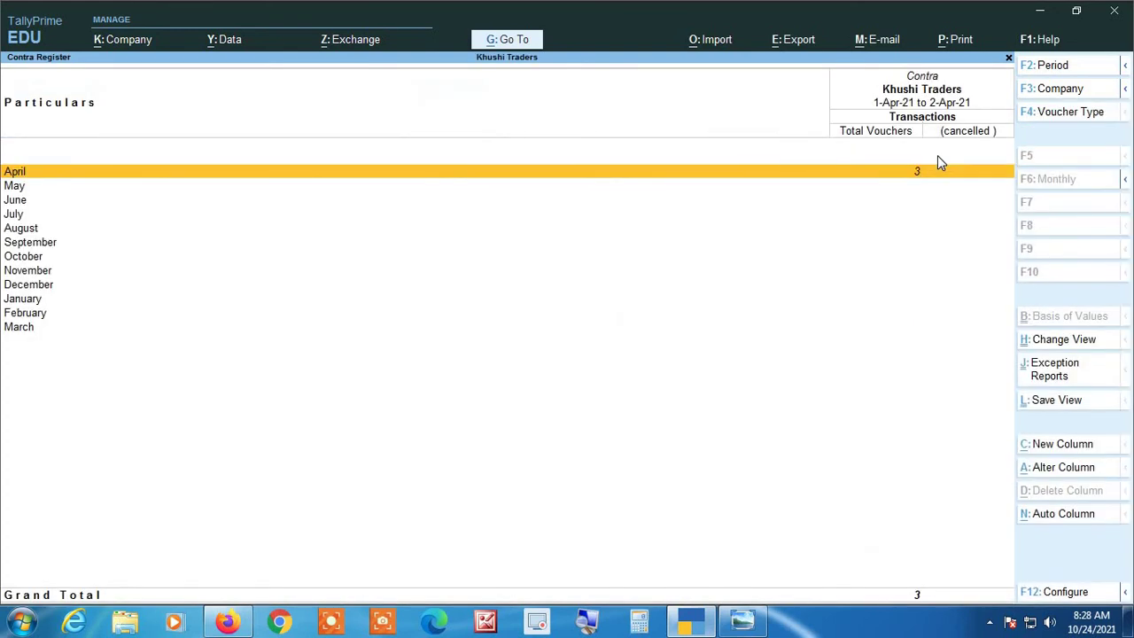
List the April contra vouchers of Khushi Traders and look through the Cash, State Bank of India C/A and IDBI Bank A/C entries
key(Return)
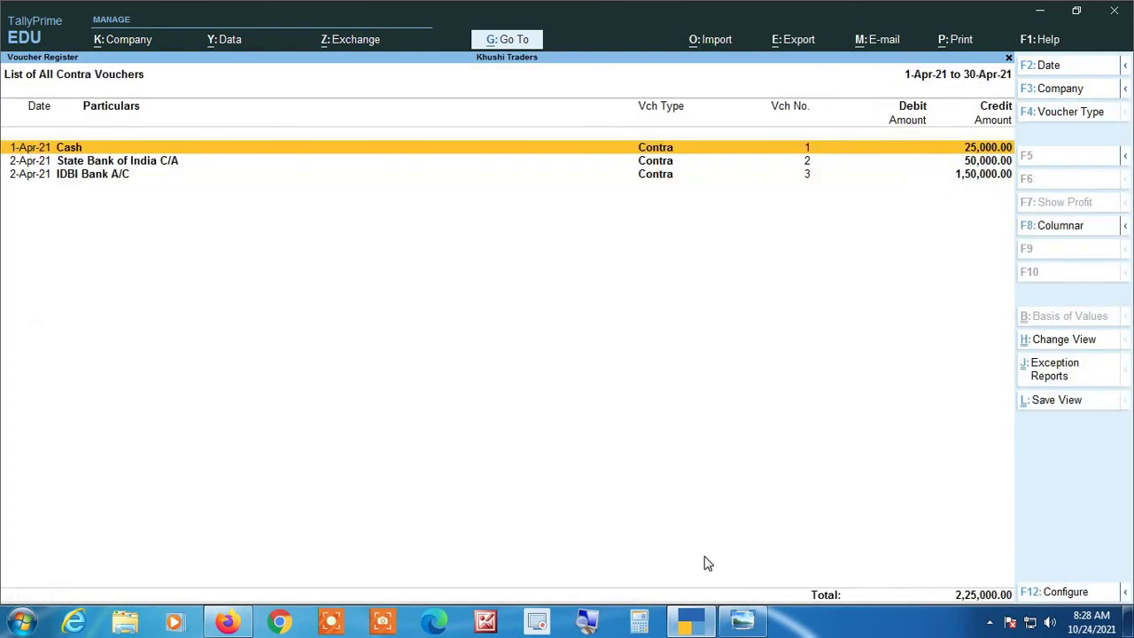
click(591, 623)
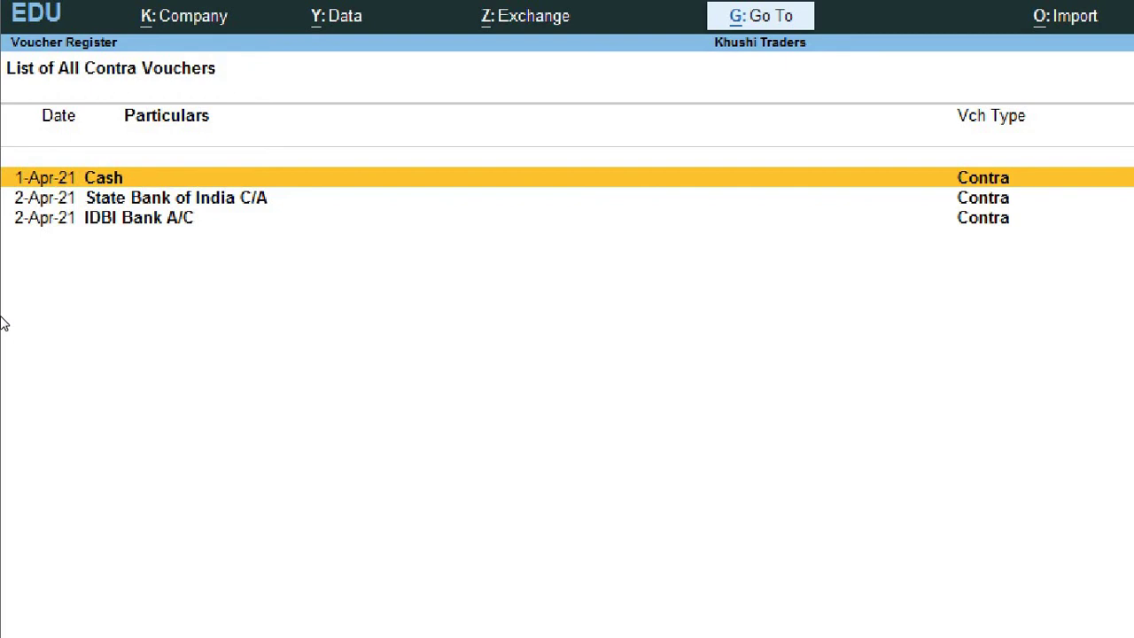
key(Down)
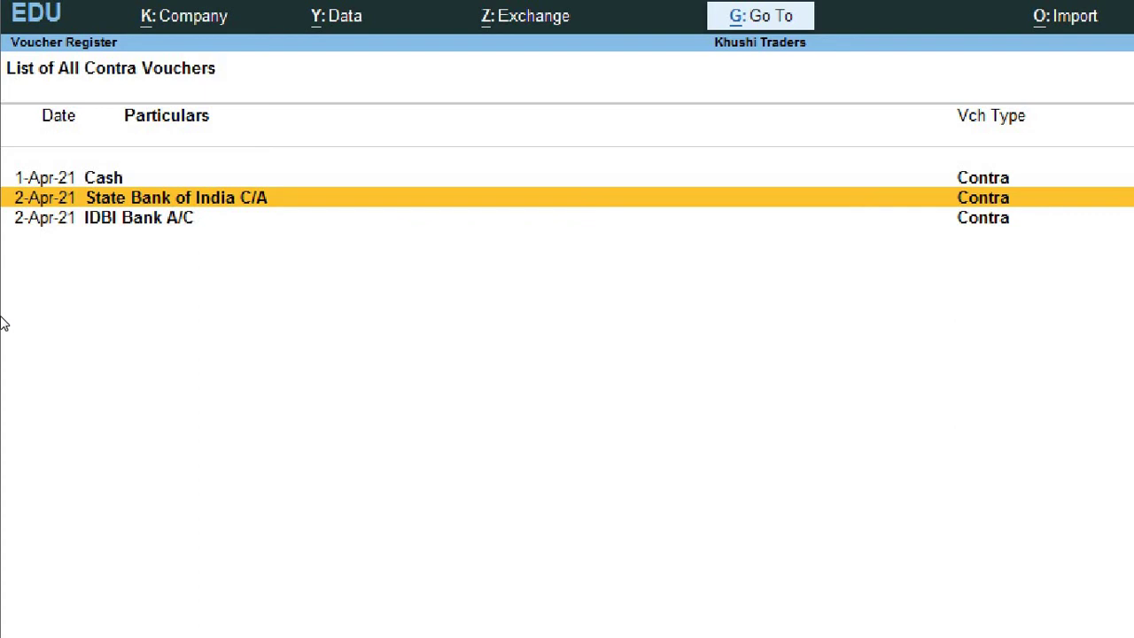
key(Down)
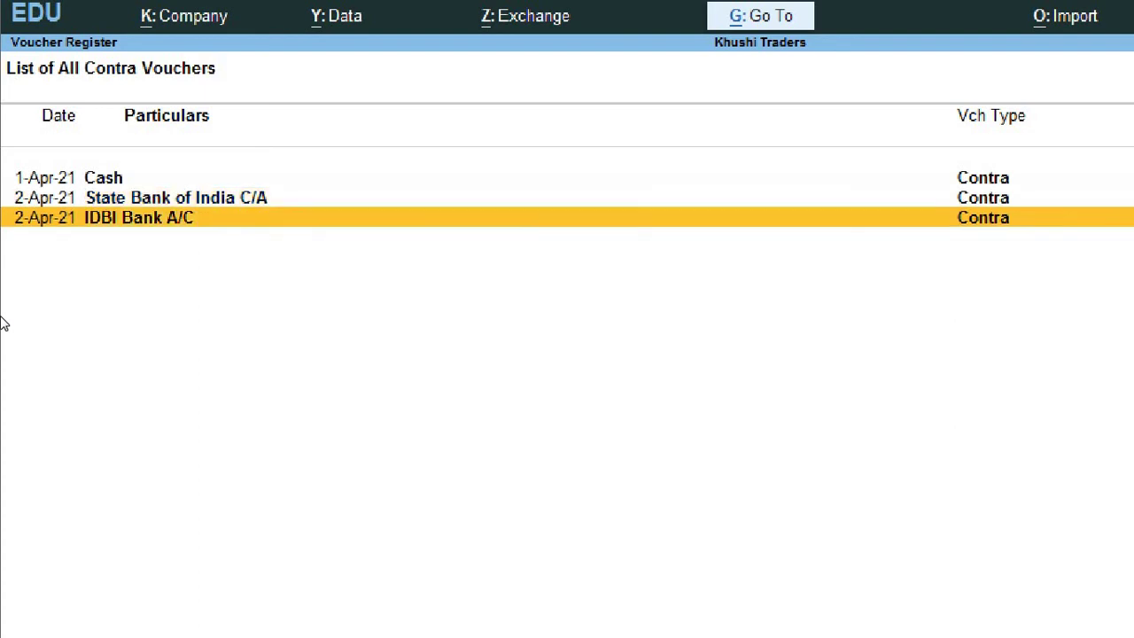
key(Up)
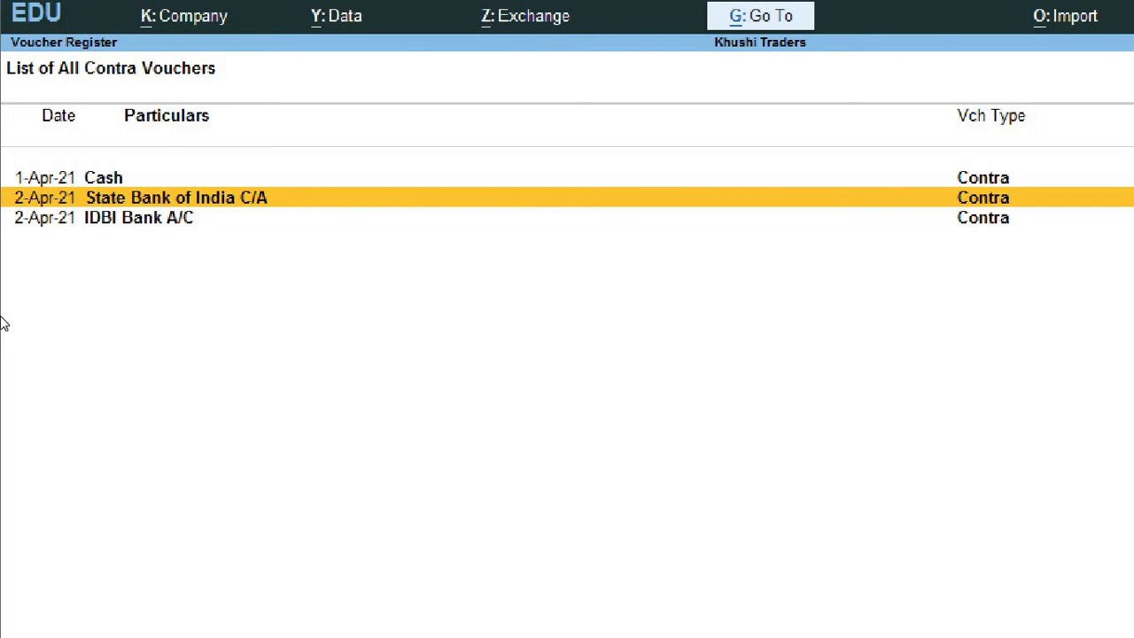
key(Down)
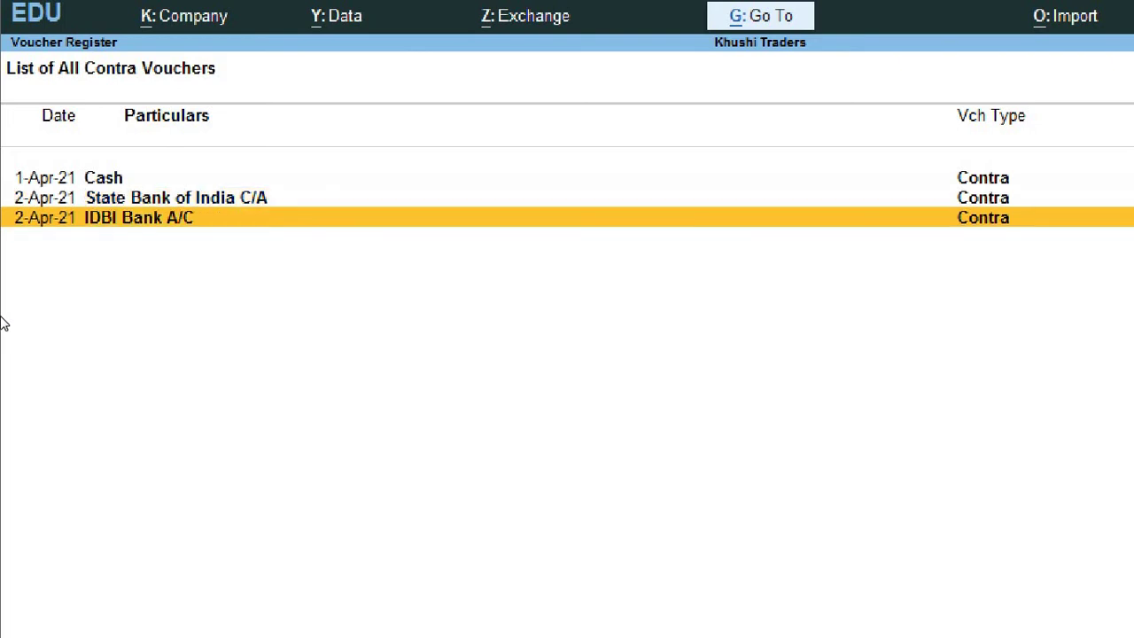
key(Up)
key(Down)
key(Up)
key(Down)
key(Up)
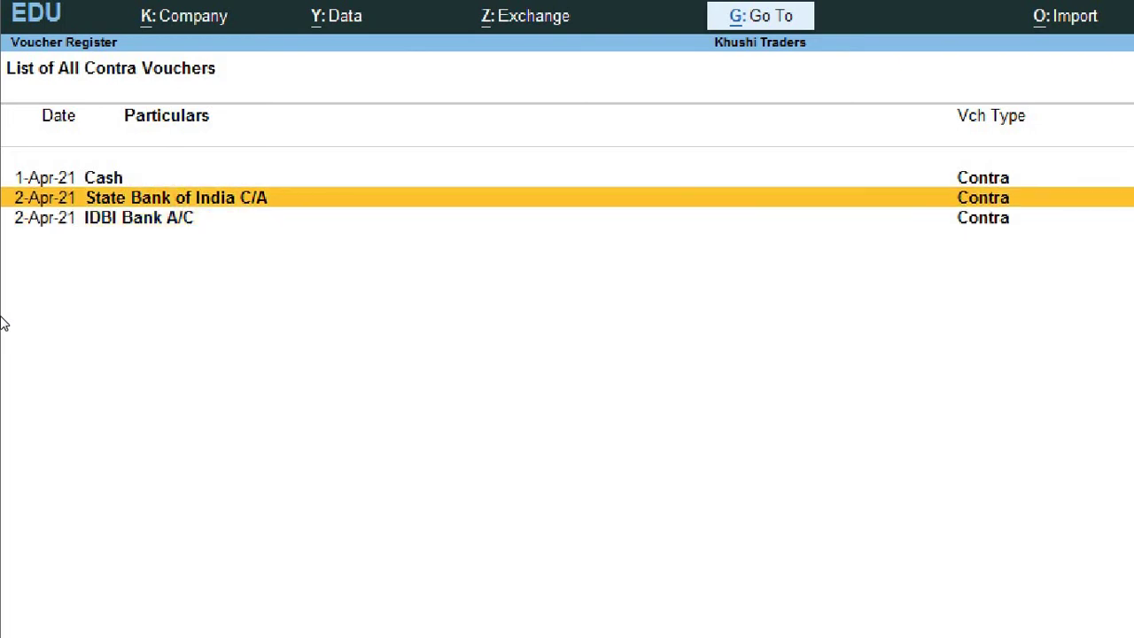
key(Down)
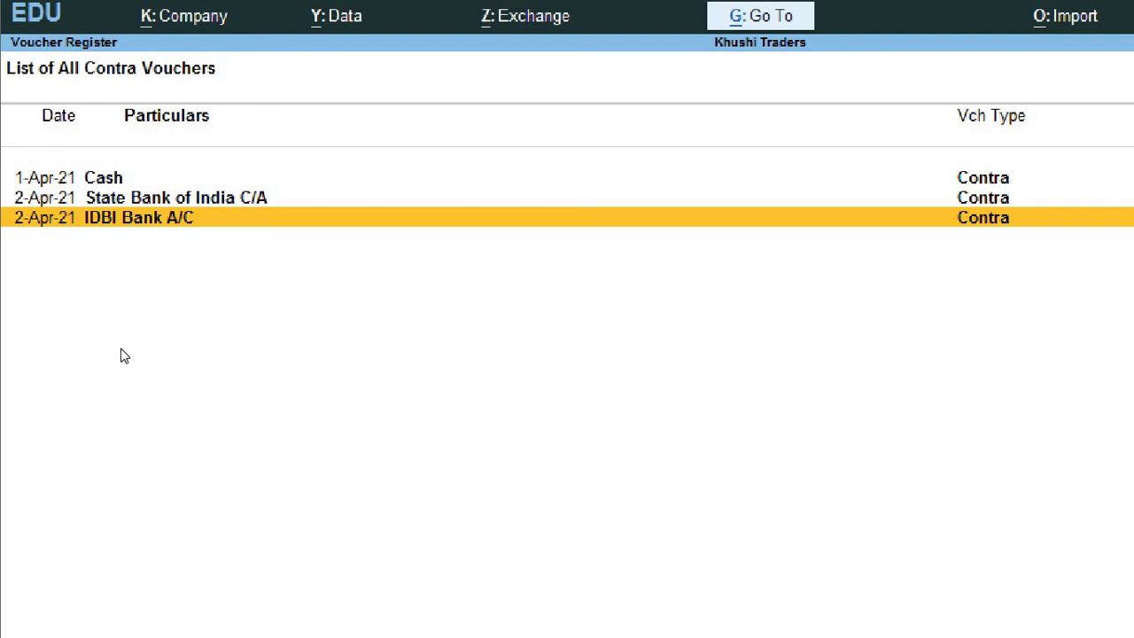
key(Up)
key(Up)
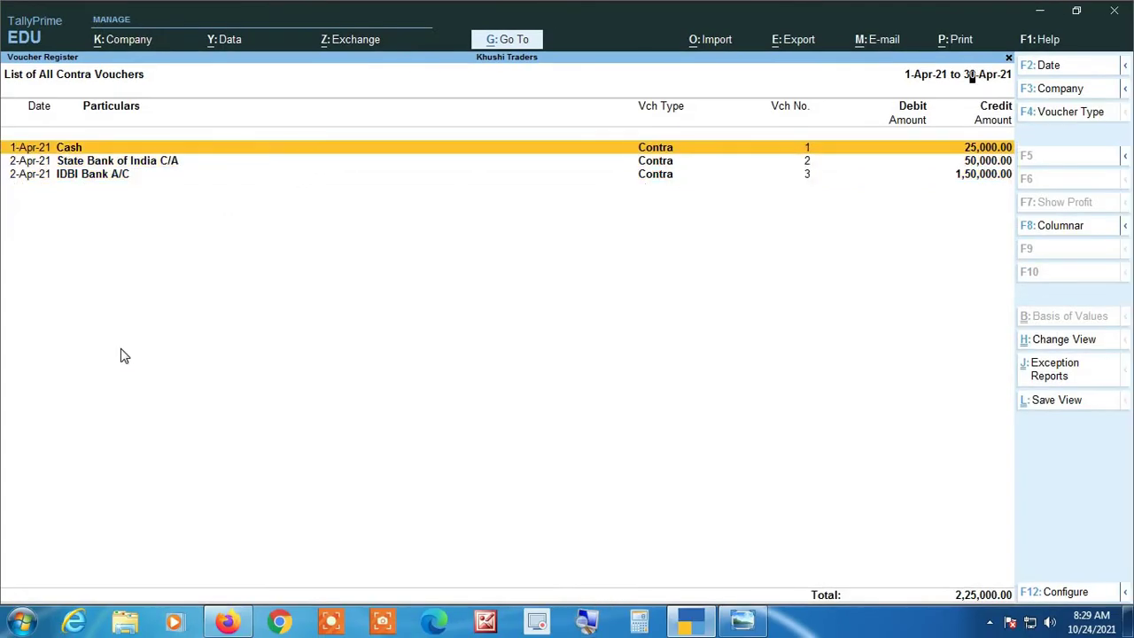
Open the Cash contra voucher dated 1-Apr-21, review its account and amount, and close it
key(Return)
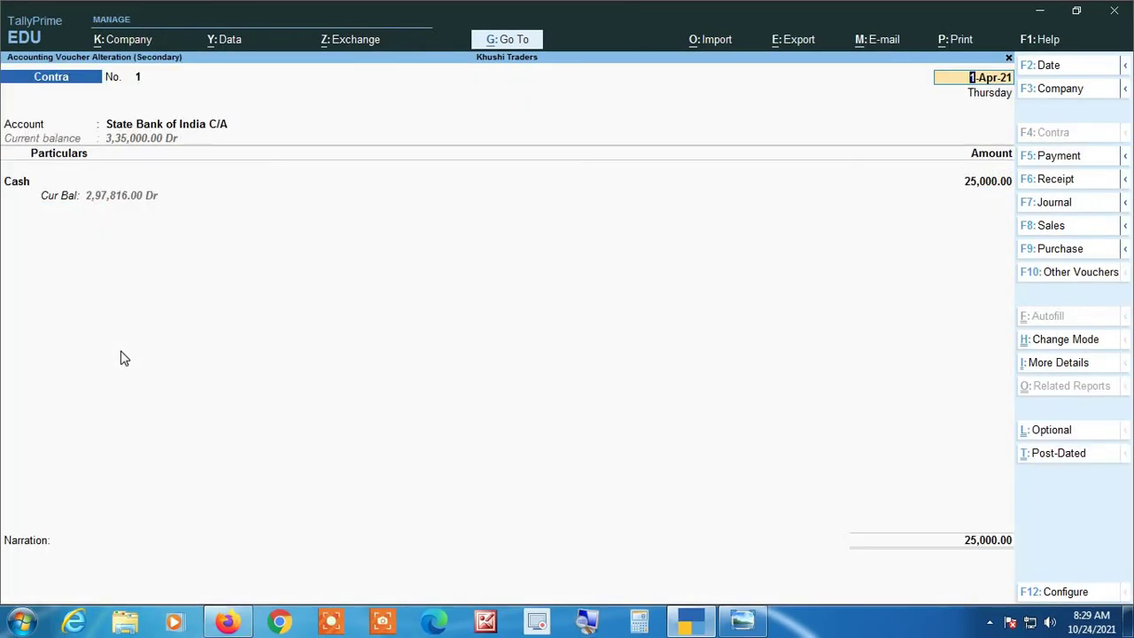
click(590, 623)
key(Escape)
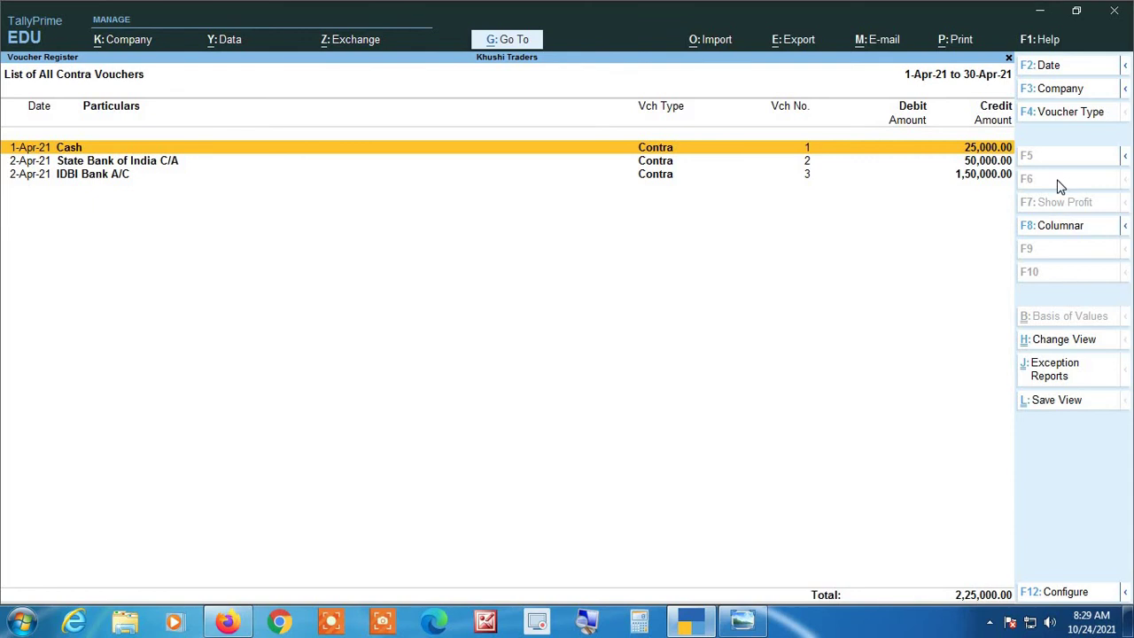
Open the State Bank of India C/A contra voucher, review the cash account and amount, and quit without changes
key(Down)
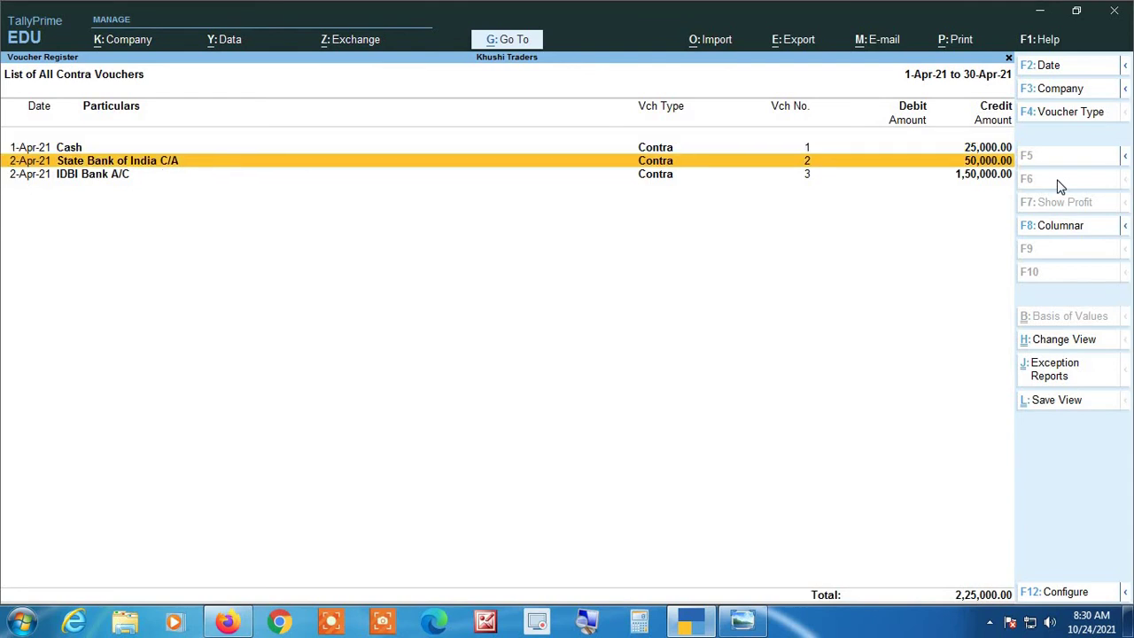
key(Return)
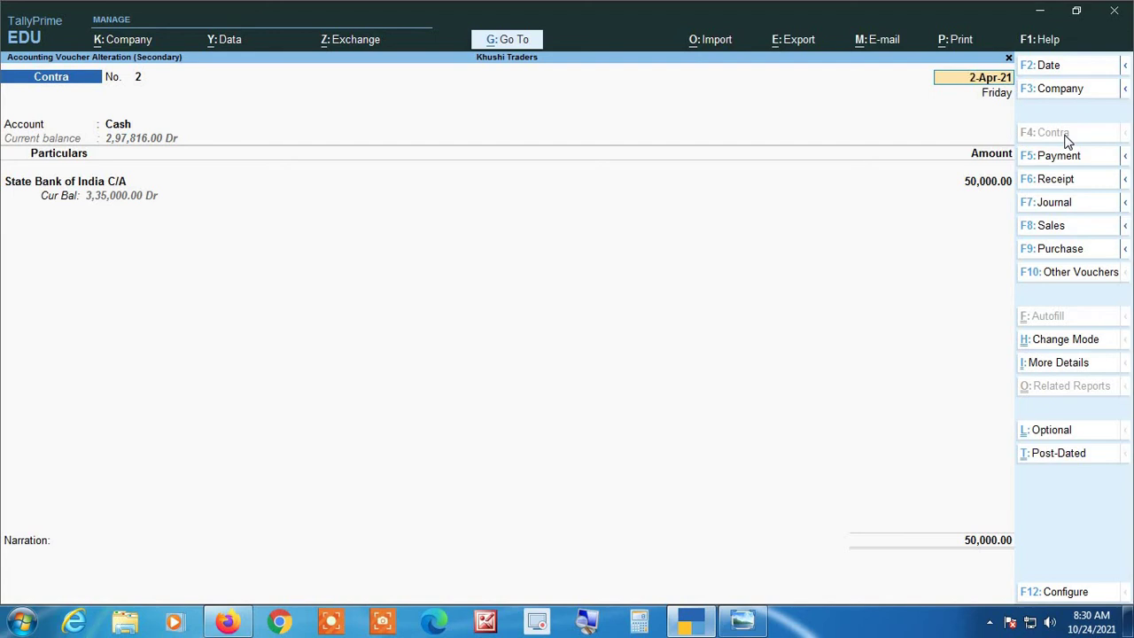
key(Escape)
key(y)
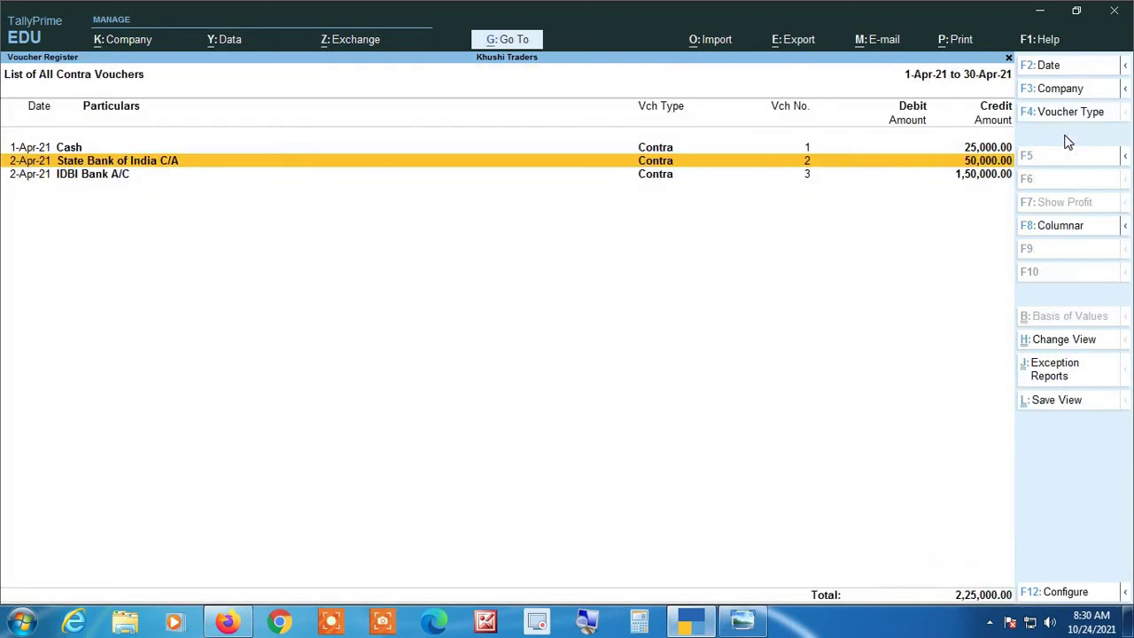
Open the IDBI Bank A/C contra voucher, review the bank-to-bank transfer, and close it
key(Down)
key(Return)
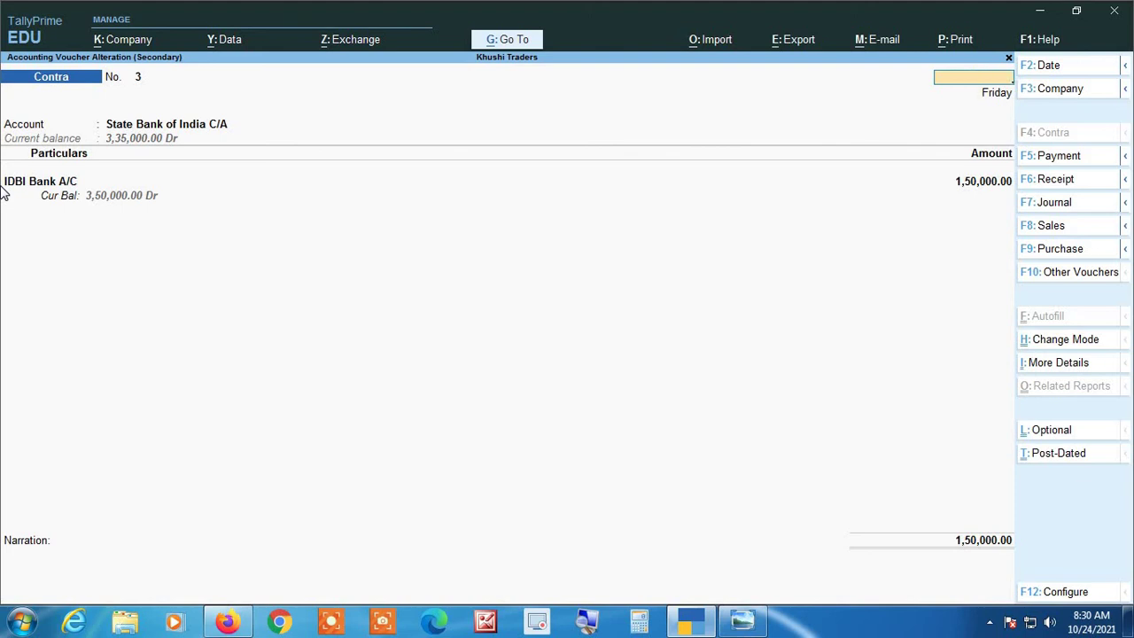
key(Escape)
Leave the contra voucher list, the Contra Register and the account books, returning to the Gateway of Tally
key(Escape)
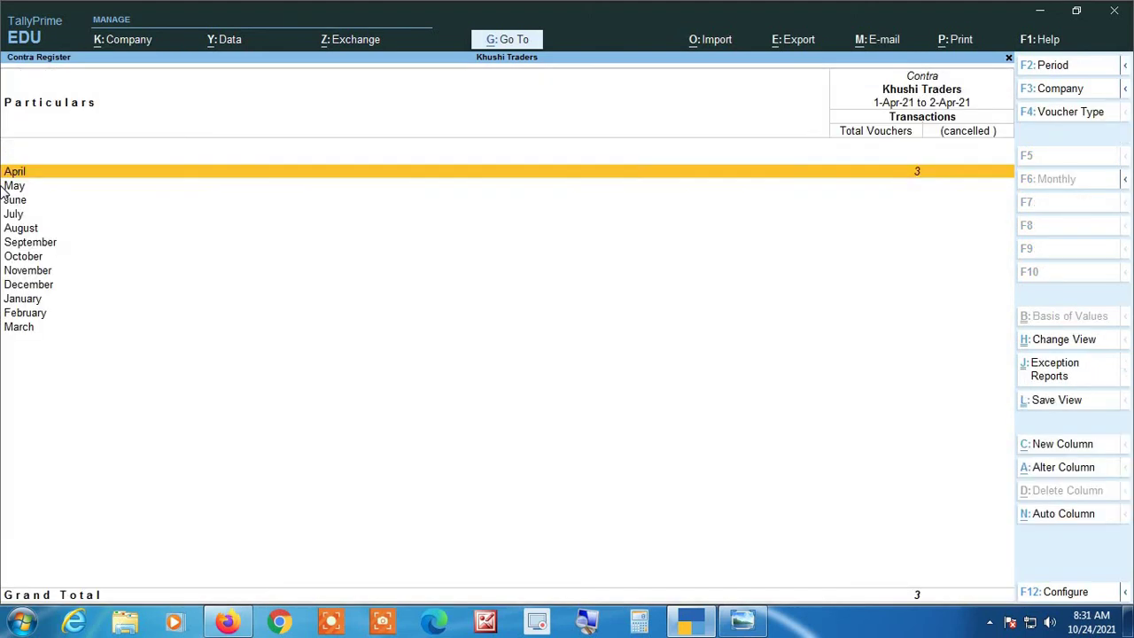
key(Escape)
key(Escape)
key(Escape)
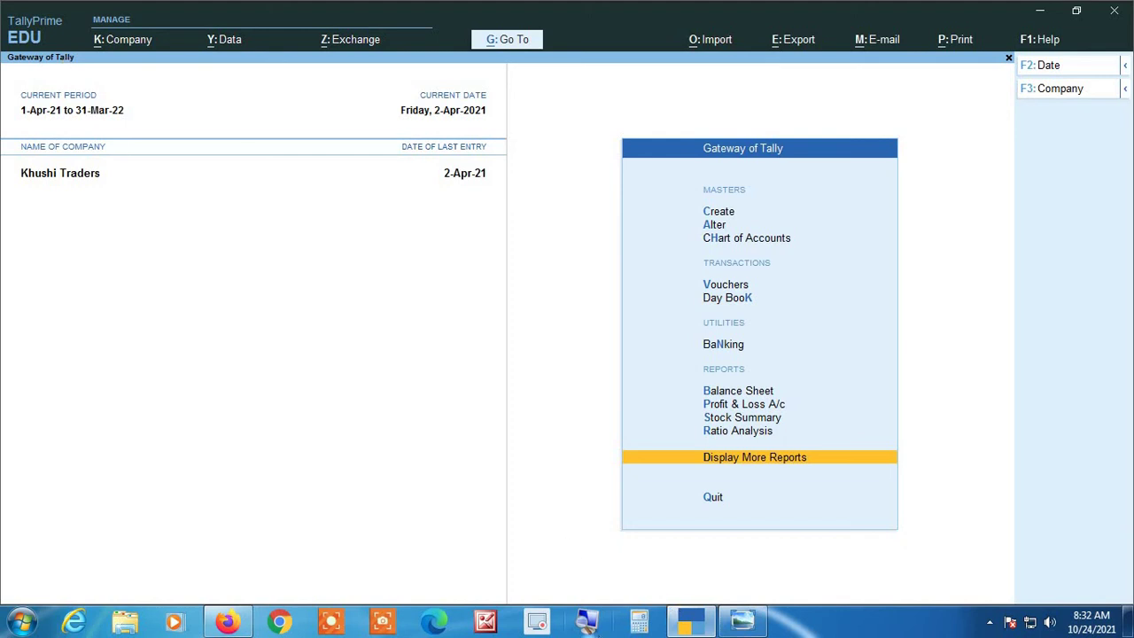
Open voucher entry from the Gateway of Tally to start a new contra voucher
click(742, 620)
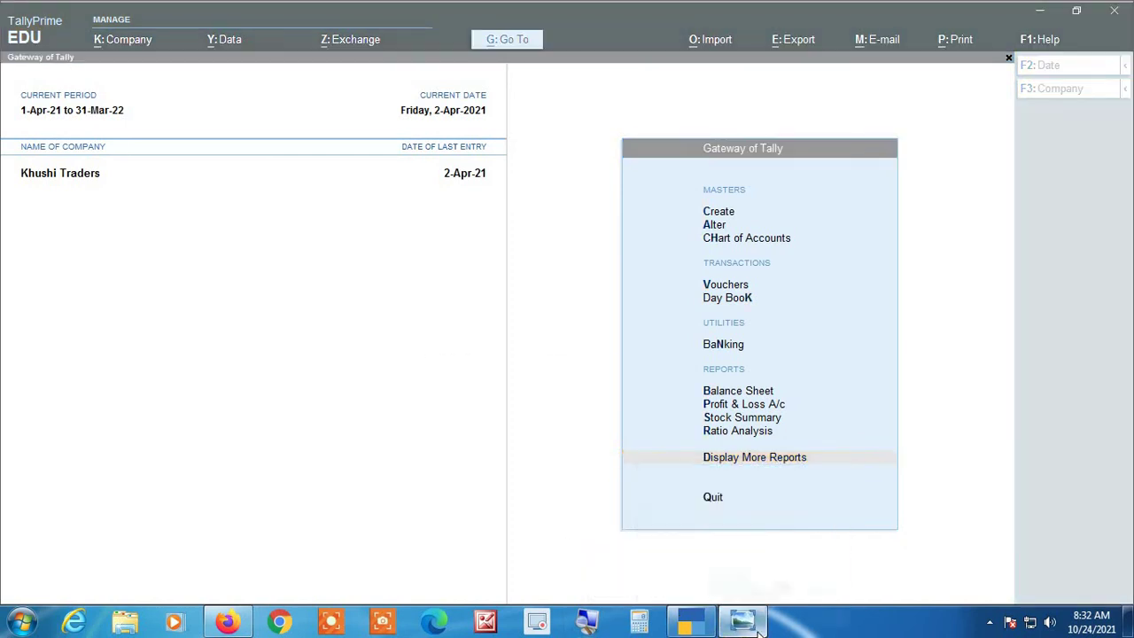
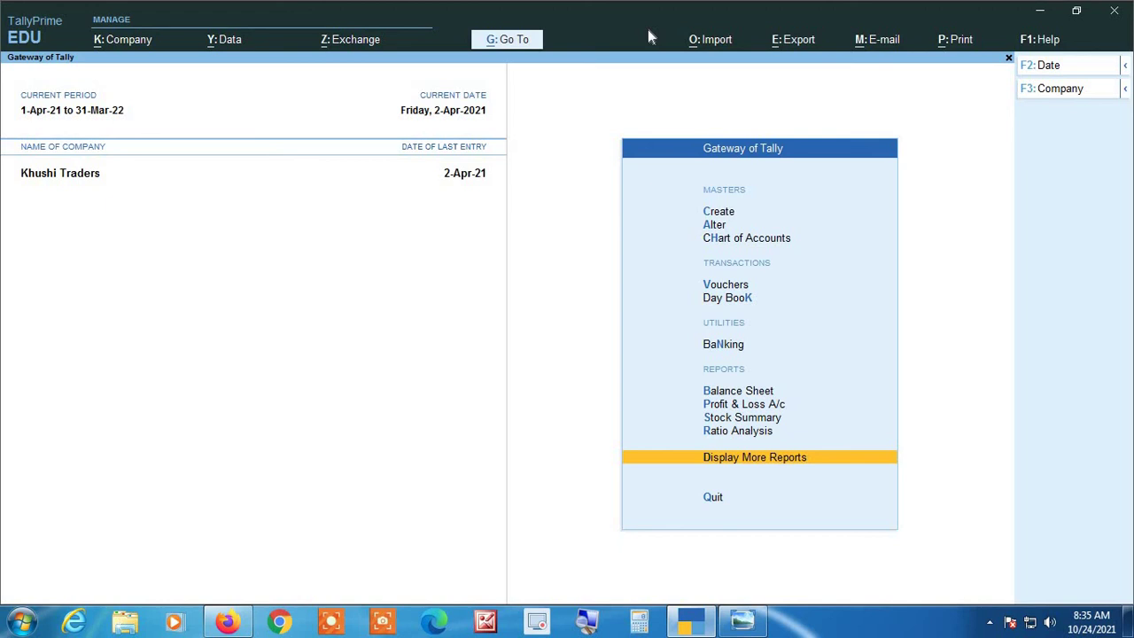
key(Up)
key(Up)
key(Up)
key(Up)
key(Up)
key(Up)
key(Up)
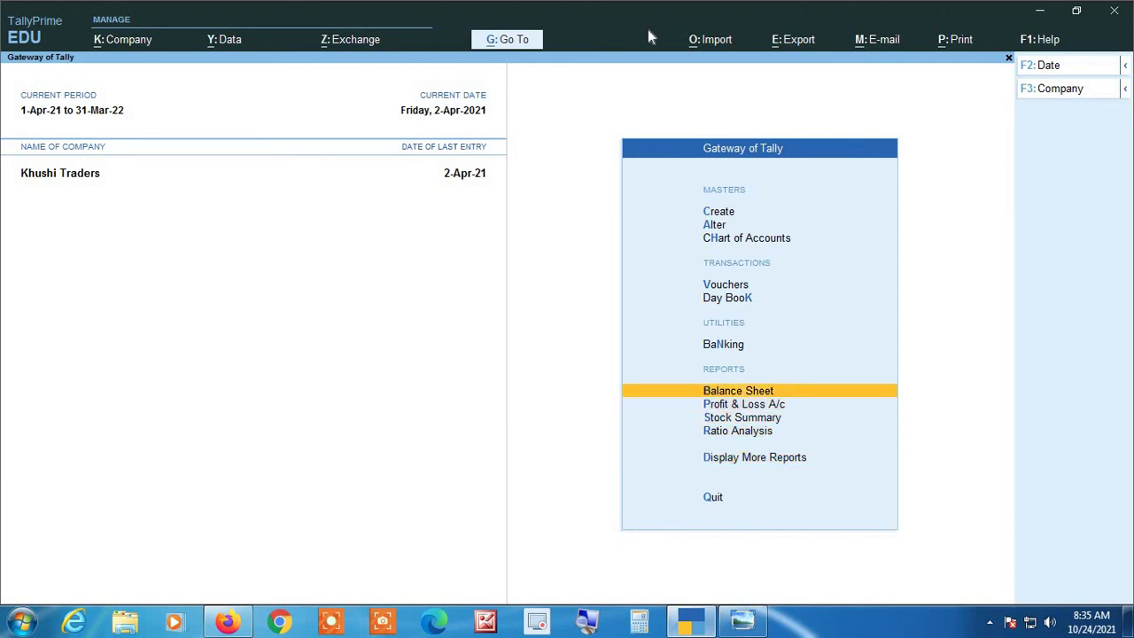
key(Return)
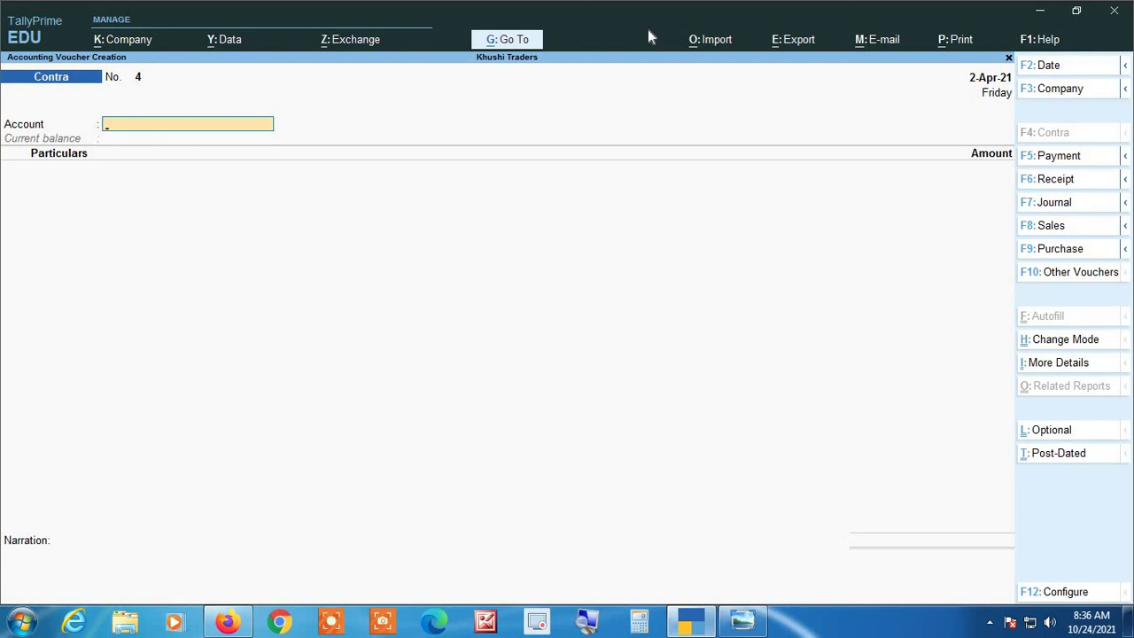
Change the new contra voucher's date to 1-Jun-21 and advance it to 2-Jun-21
key(F2)
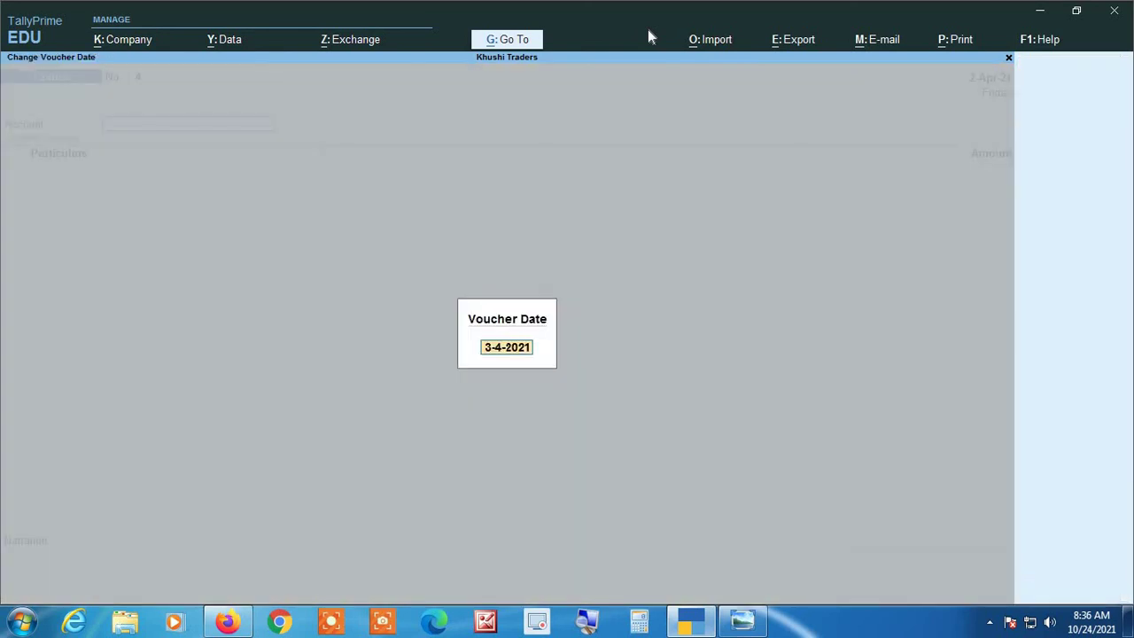
text(16)
key(Return)
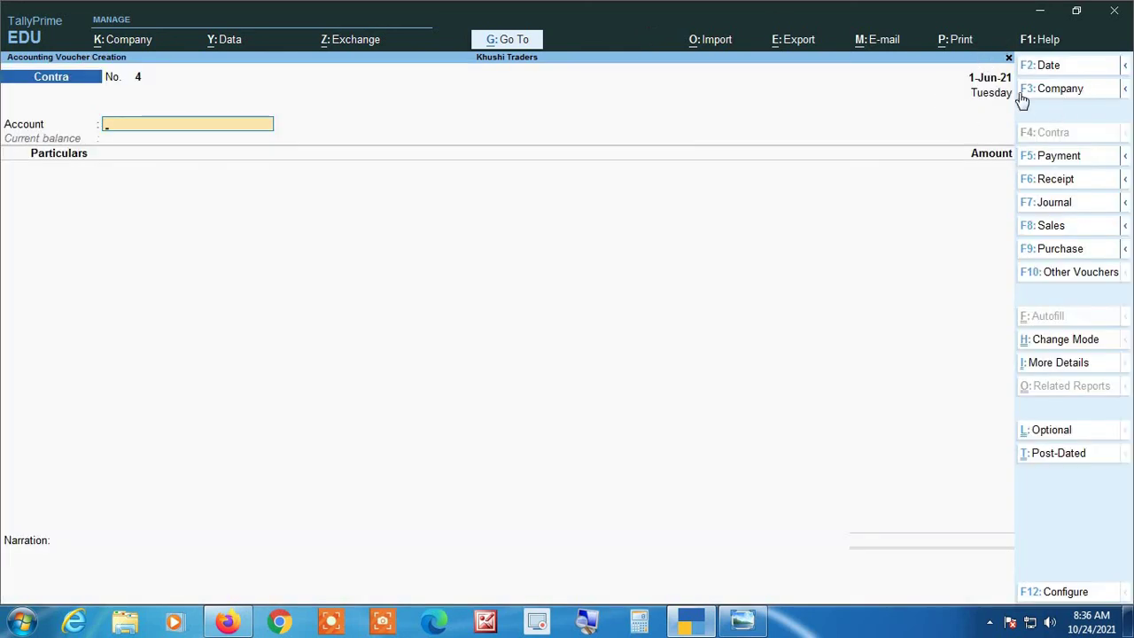
key(F2)
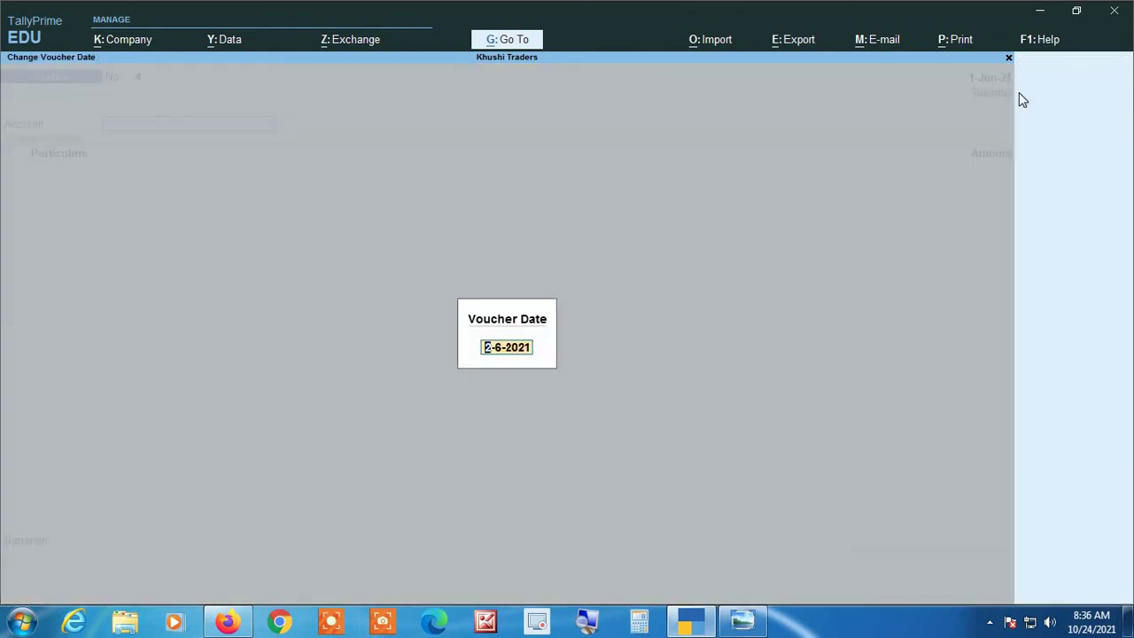
key(Return)
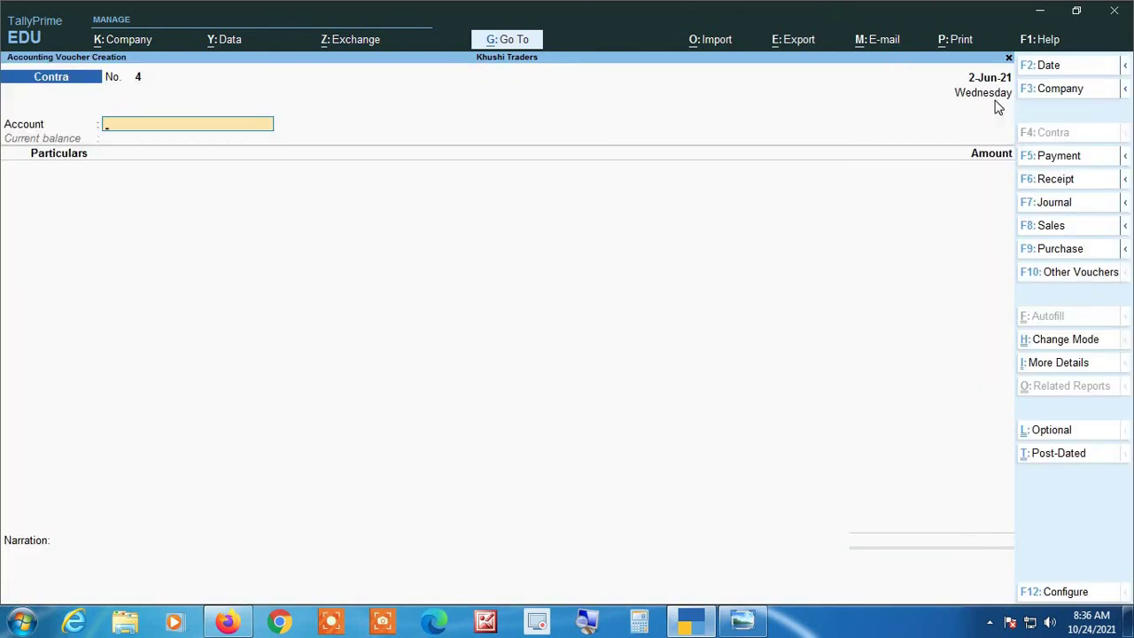
Try 3-6-2021 and 25-6 as the contra voucher's date, and clear the entry
key(F2)
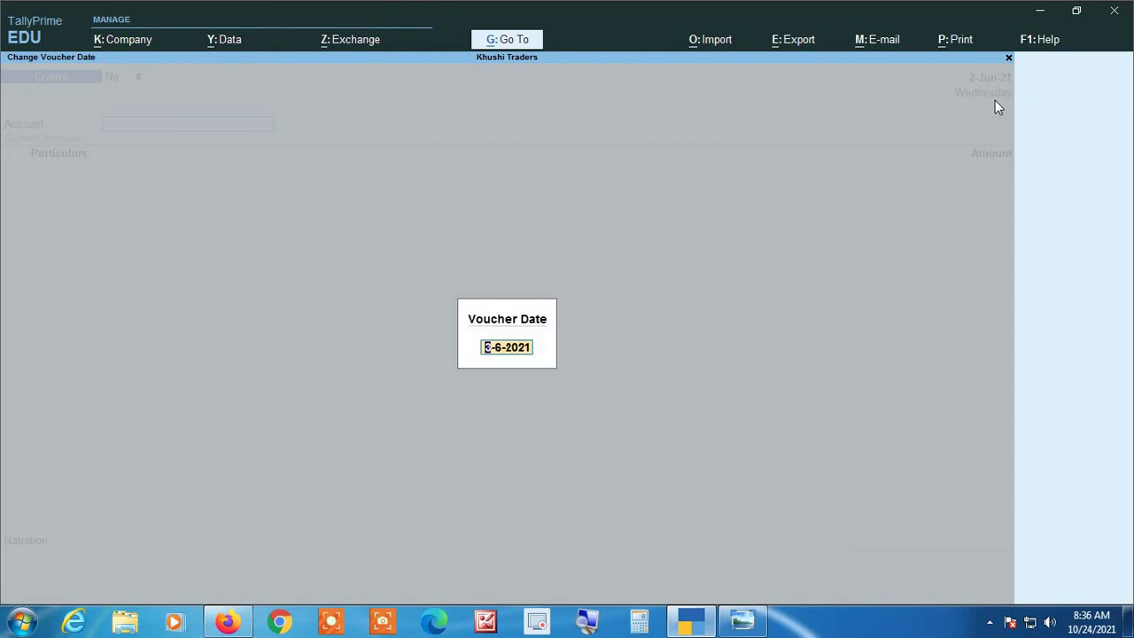
click(587, 622)
key(BackSpace)
key(BackSpace)
key(BackSpace)
key(BackSpace)
key(BackSpace)
key(BackSpace)
key(BackSpace)
key(BackSpace)
text(25 6)
key(BackSpace)
key(BackSpace)
key(BackSpace)
key(BackSpace)
key(BackSpace)
key(BackSpace)
key(BackSpace)
key(BackSpace)
key(Return)
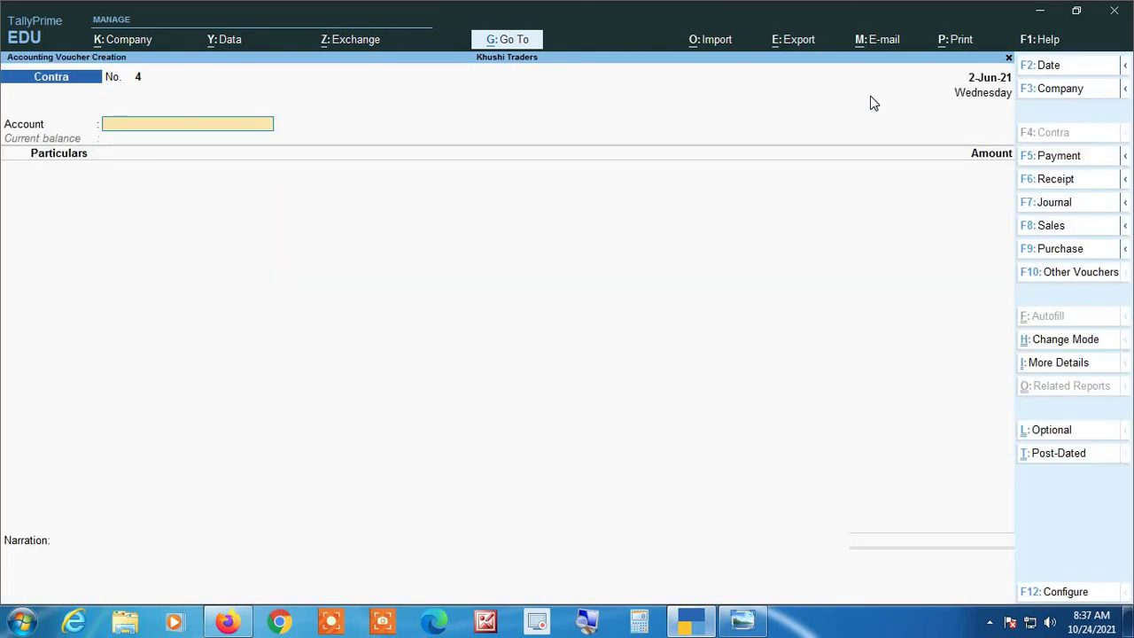
Change the contra voucher's date to 1 July and advance it to 2-Jul-21
key(F2)
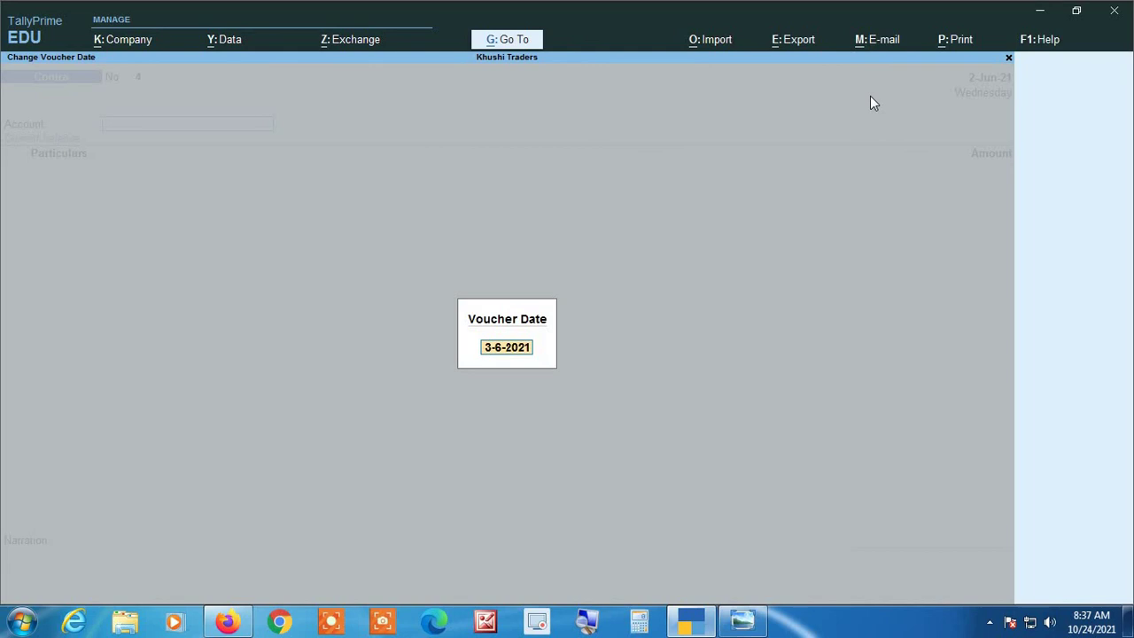
text(1 7)
key(Return)
key(F2)
text(2 7)
key(Return)
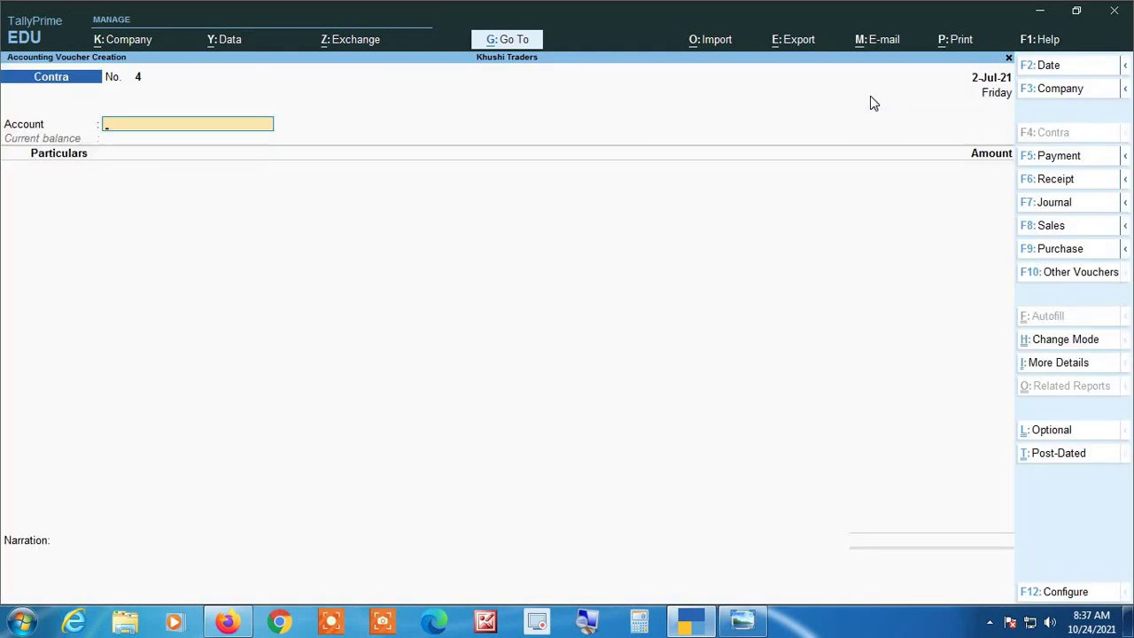
Set the contra voucher's date to 31-Jul-21 and leave voucher creation without recording an entry
key(F2)
text(3)
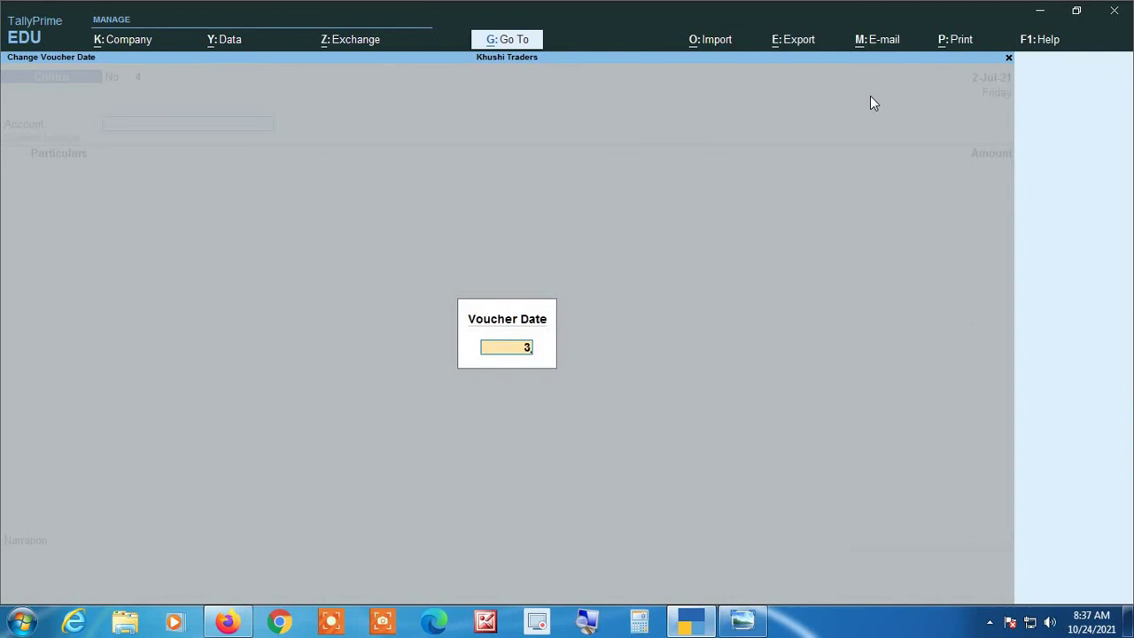
text( 7)
key(BackSpace)
key(BackSpace)
text(1 7)
key(Return)
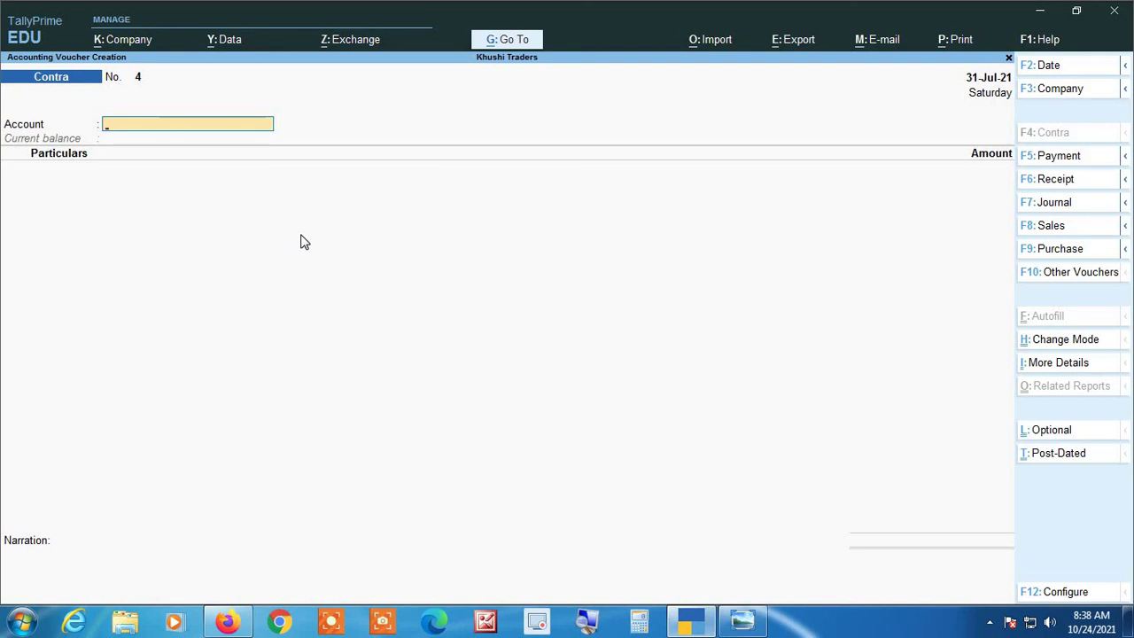
key(Escape)
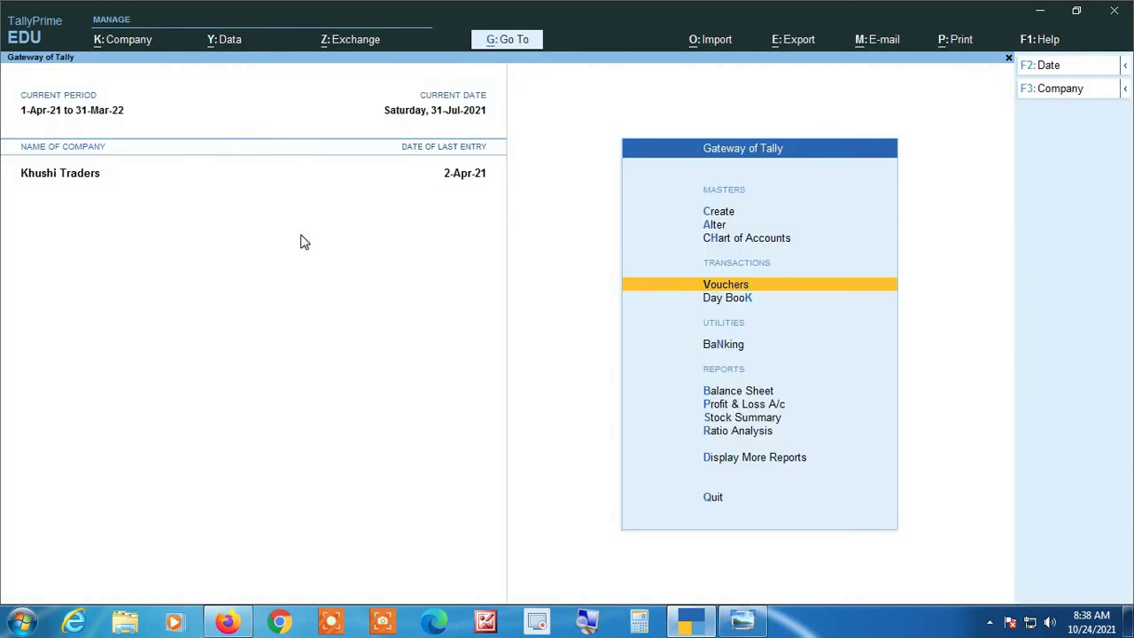
Display the GSTR-1 report from the GST reports, review it, and return to the Gateway of Tally
key(d)
key(g)
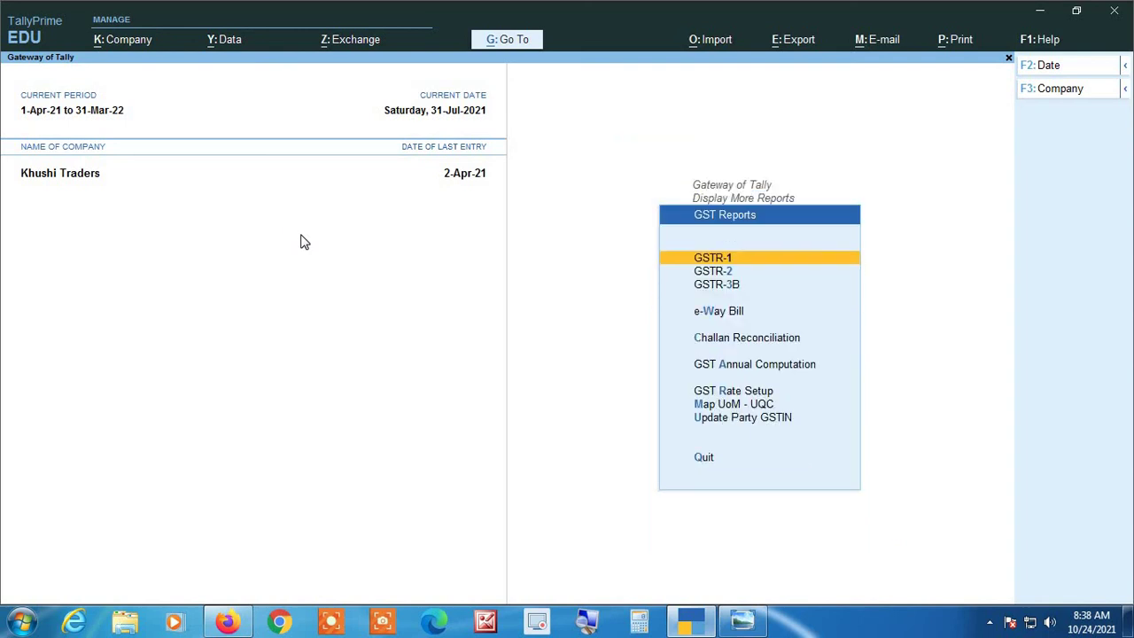
key(Return)
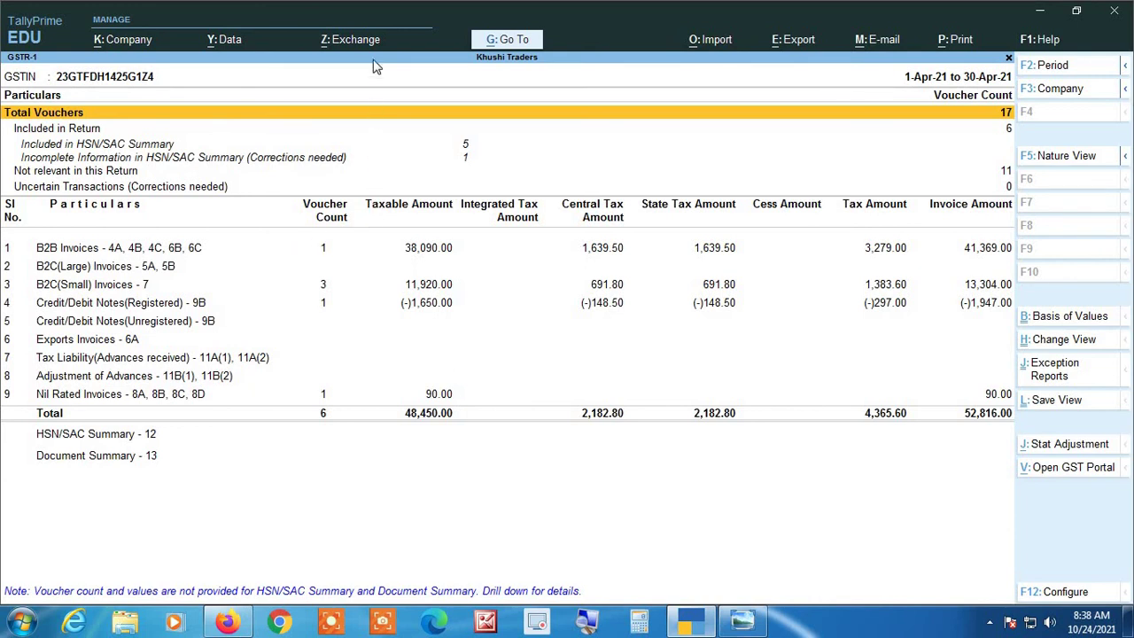
key(Escape)
key(Escape)
key(Escape)
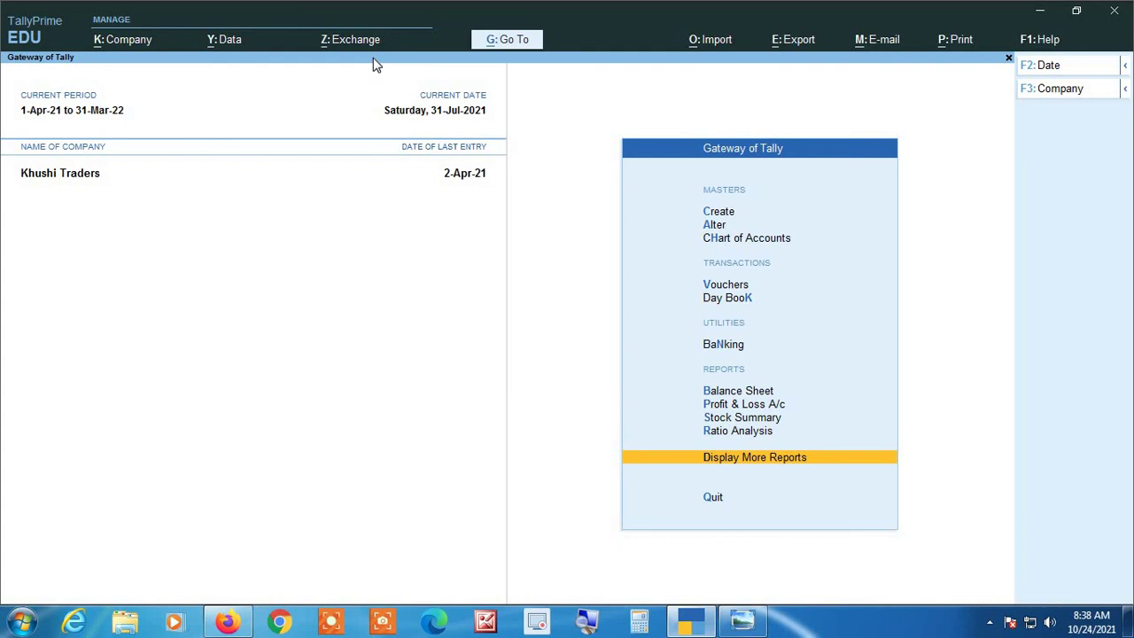
Start a sales voucher dated 2-Apr-21 for party Ajay Traders Debtor Local with the Sales ledger
key(v)
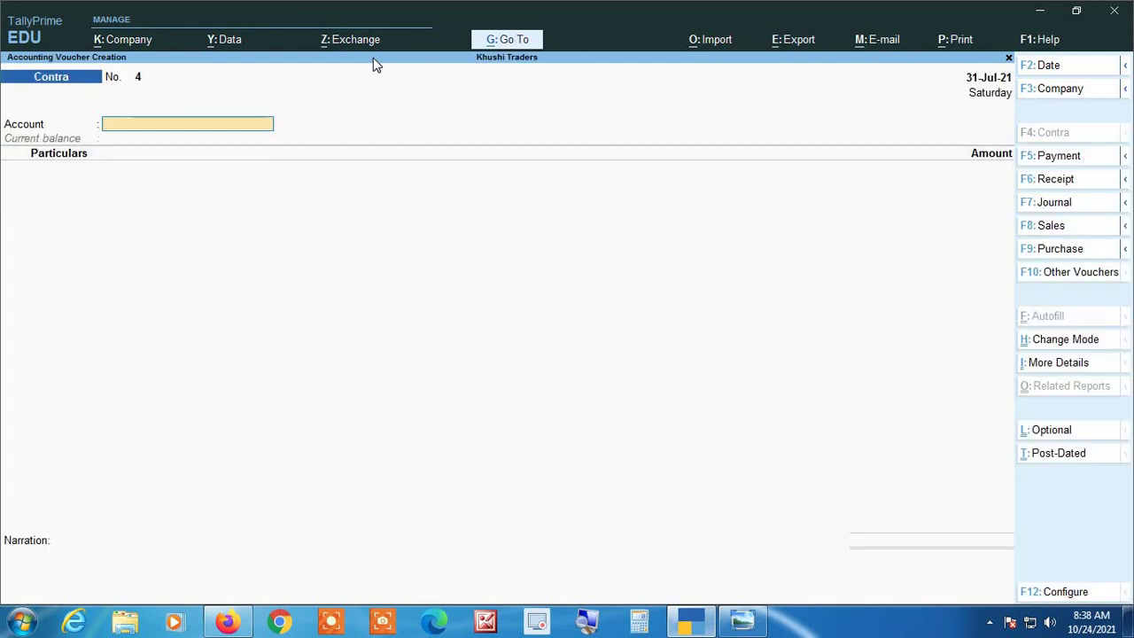
key(F8)
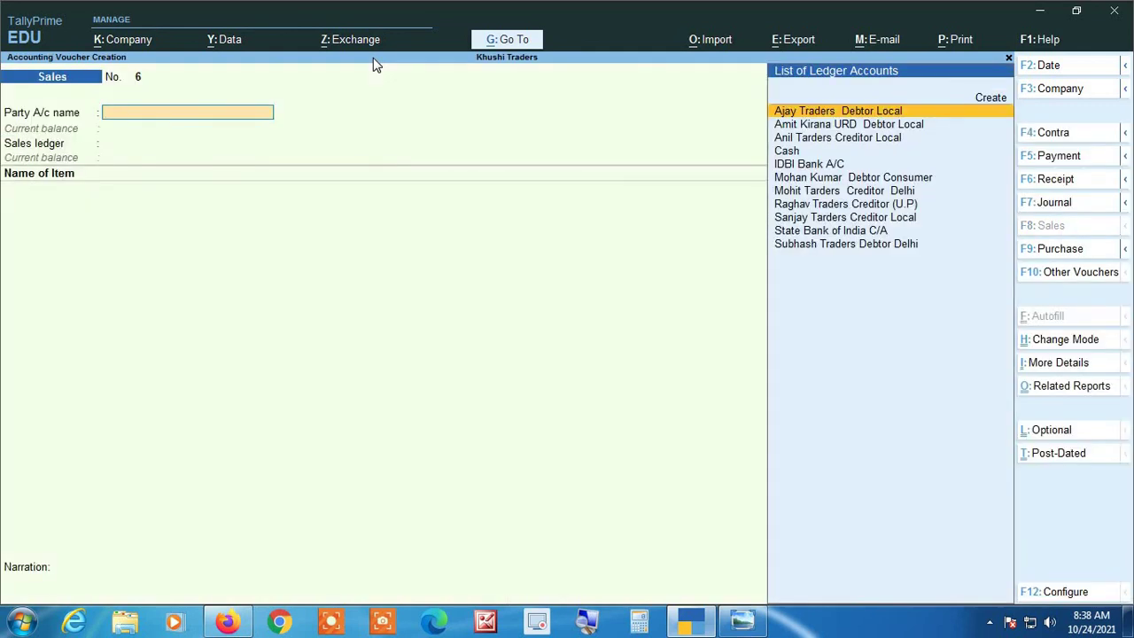
key(F2)
text(2-4)
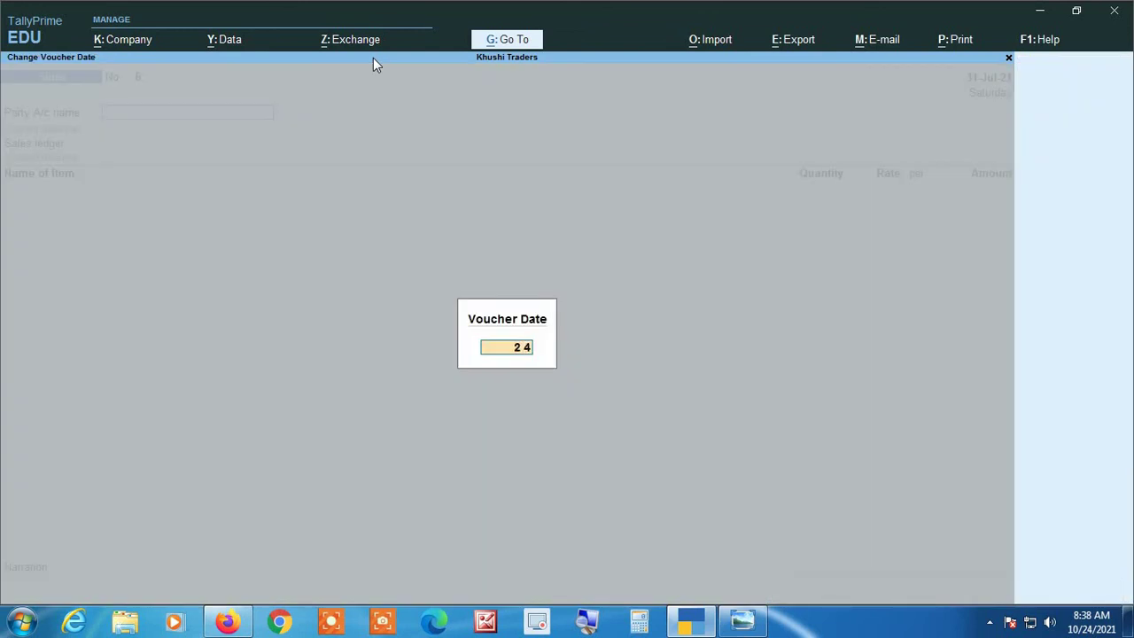
key(Return)
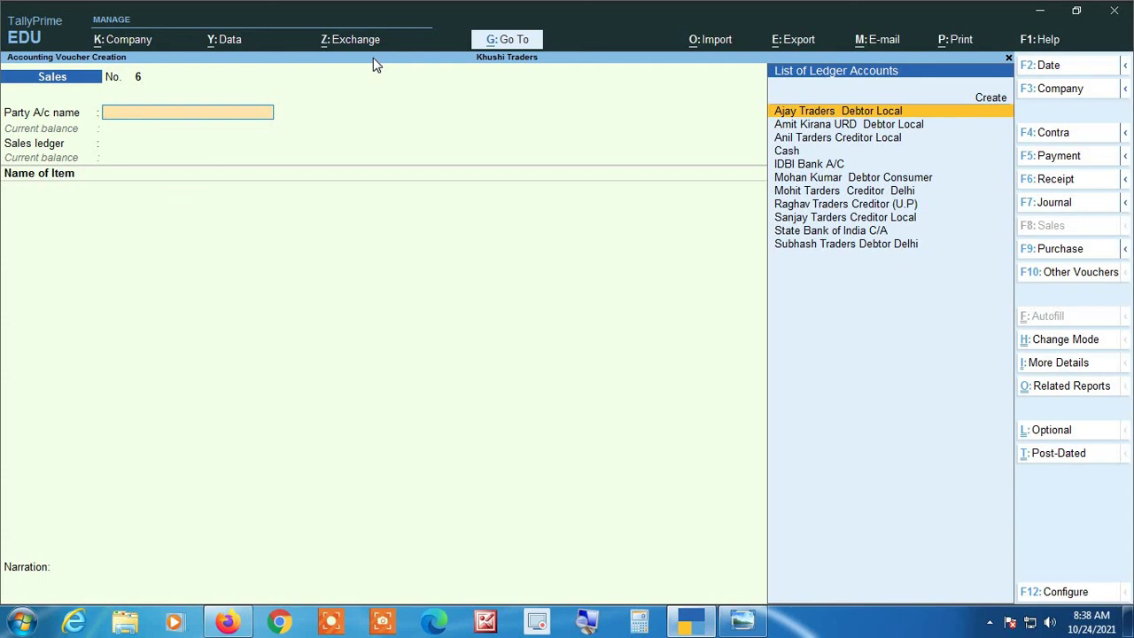
text(Ajay)
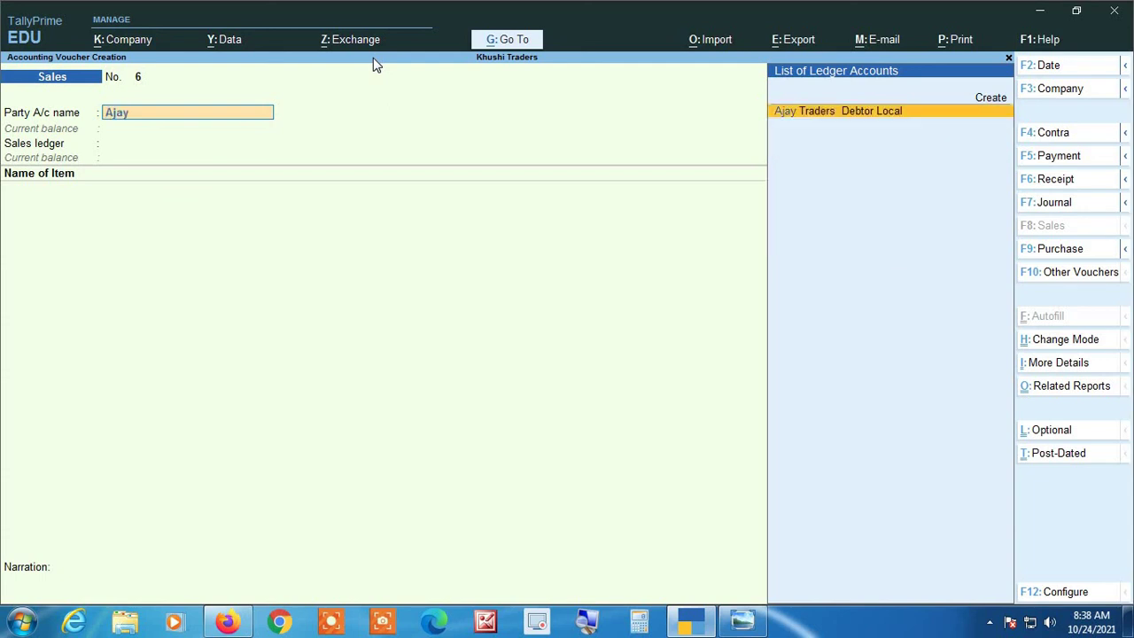
key(Return)
key(Return)
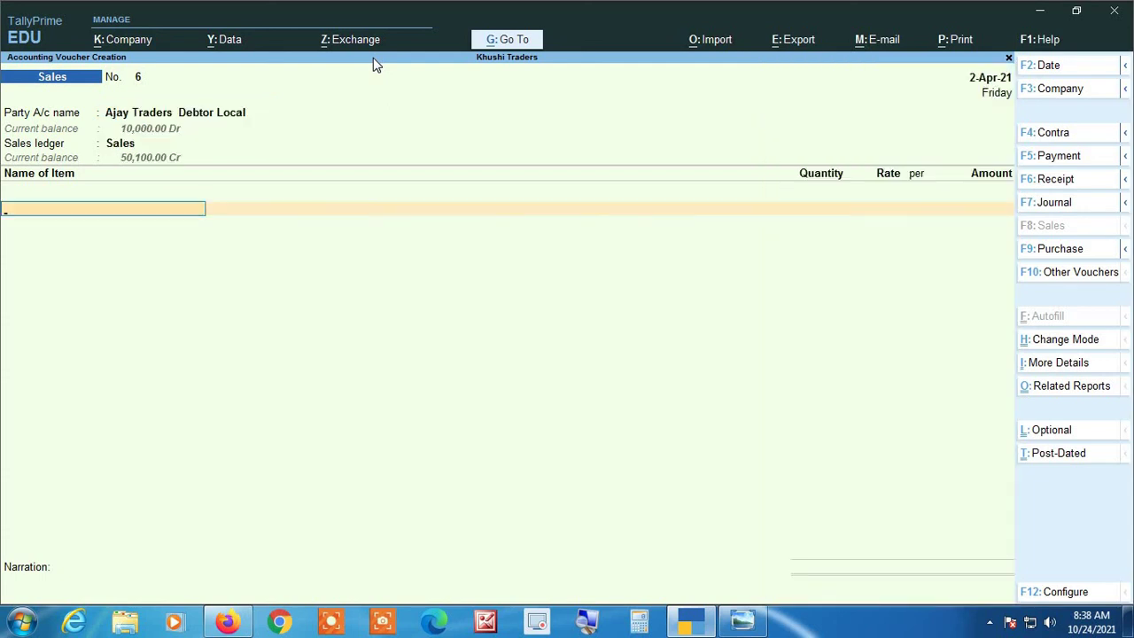
text(A)
key(Return)
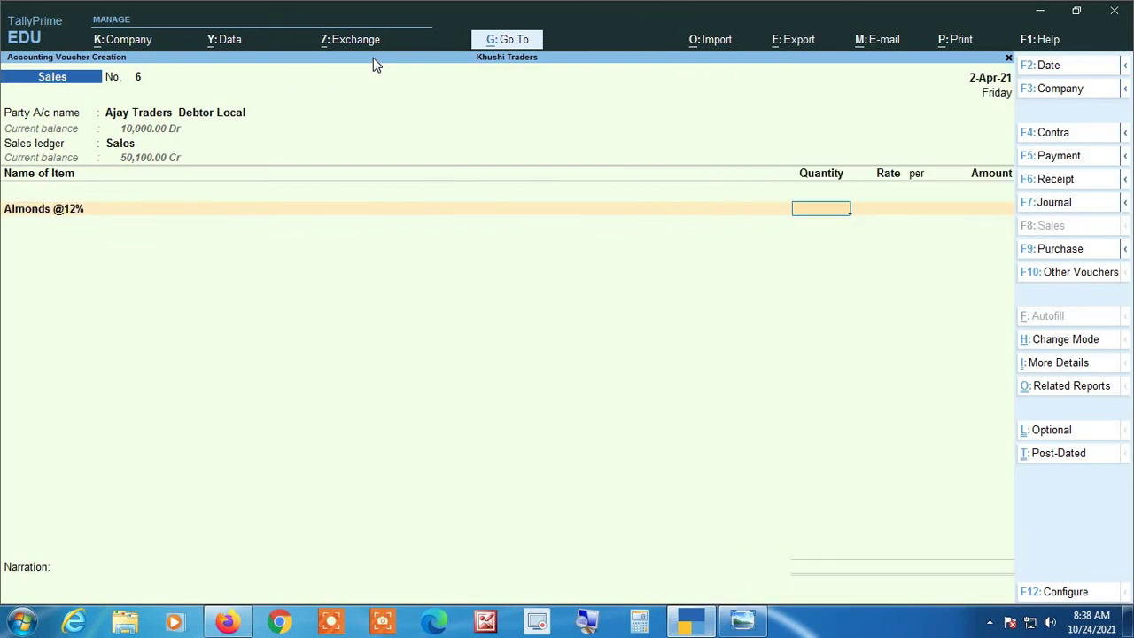
text(20)
key(Return)
key(Return)
key(Return)
key(Return)
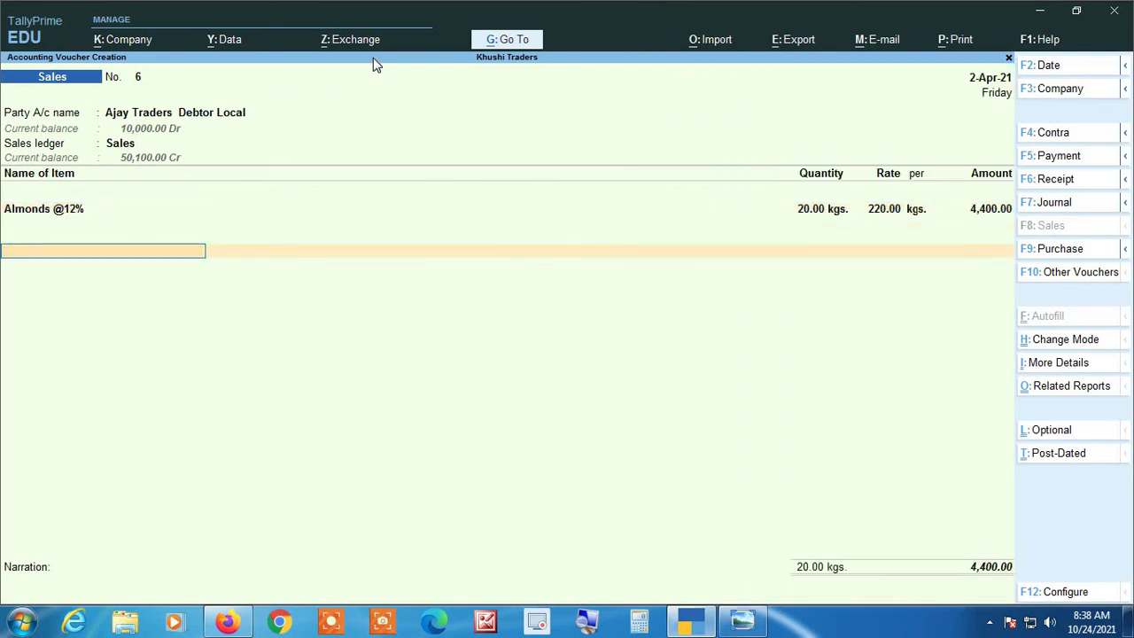
Apply the Cgst and Sgst ledgers to the sales voucher and save it without a narration
text(Cg)
key(Return)
key(Return)
text(Sg)
key(Return)
key(Return)
key(Return)
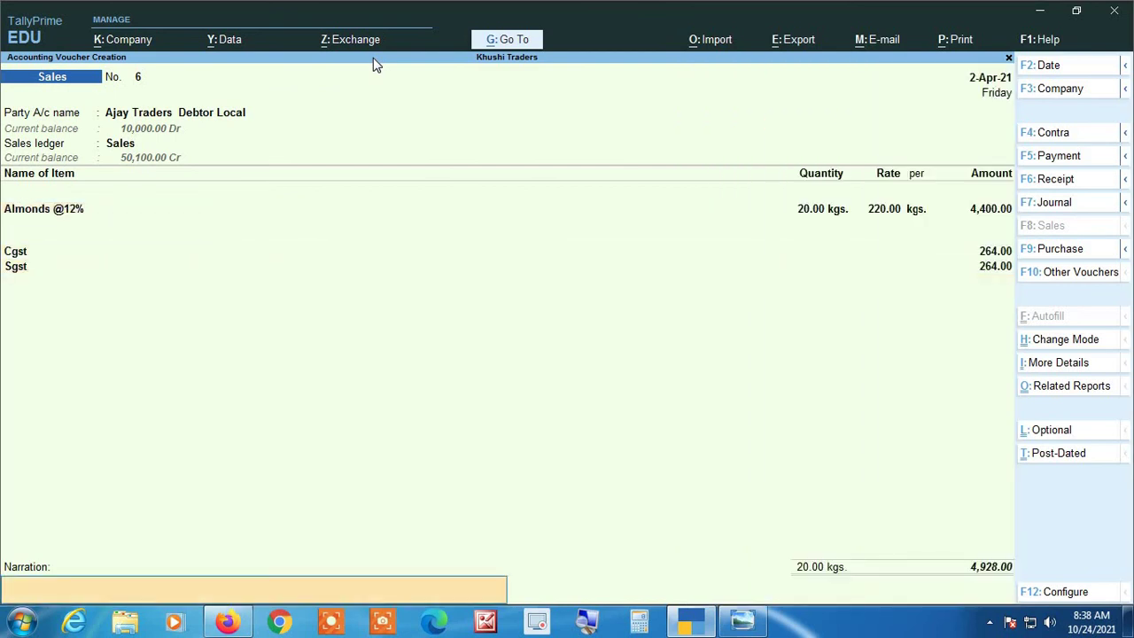
key(Return)
key(Return)
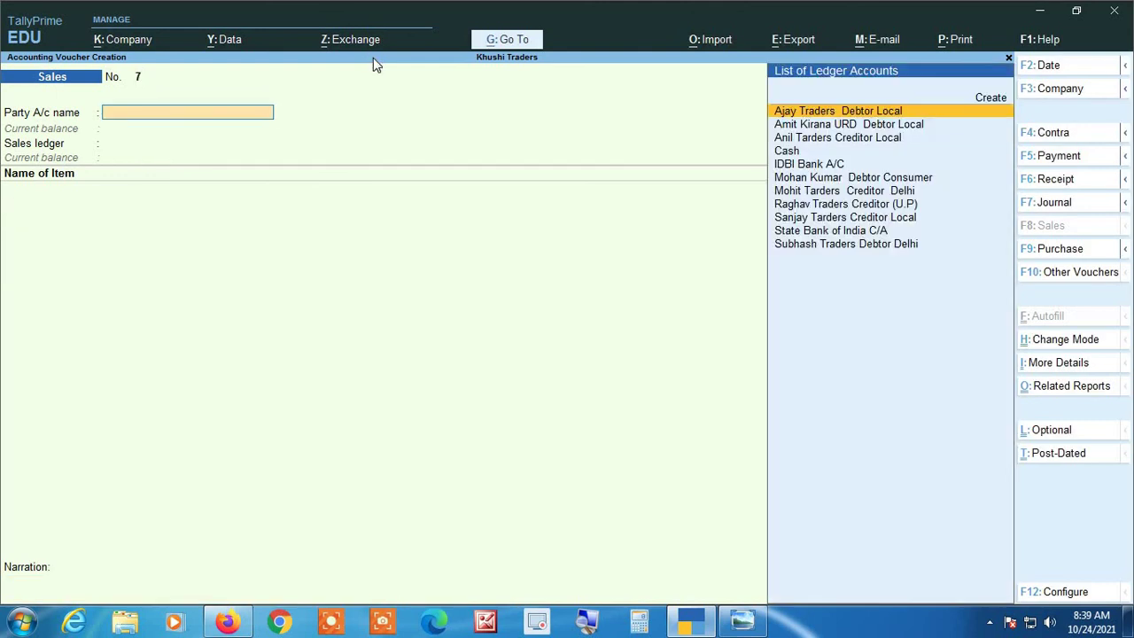
Leave voucher creation and display the GSTR-1 report from the GST reports to review its voucher counts
key(Escape)
key(d)
key(g)
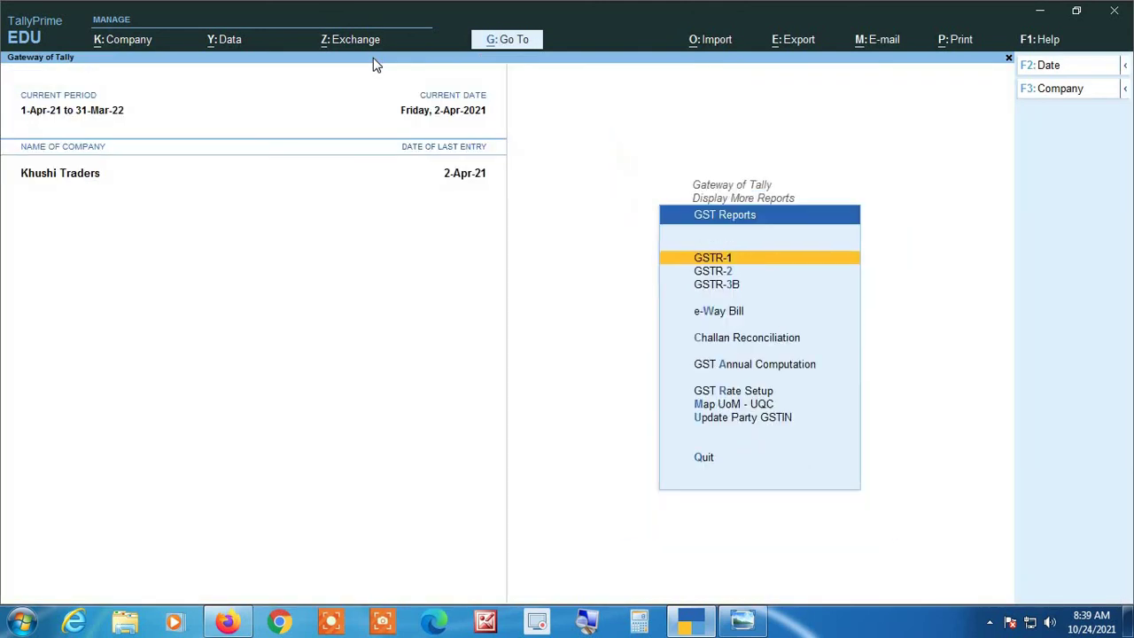
key(Return)
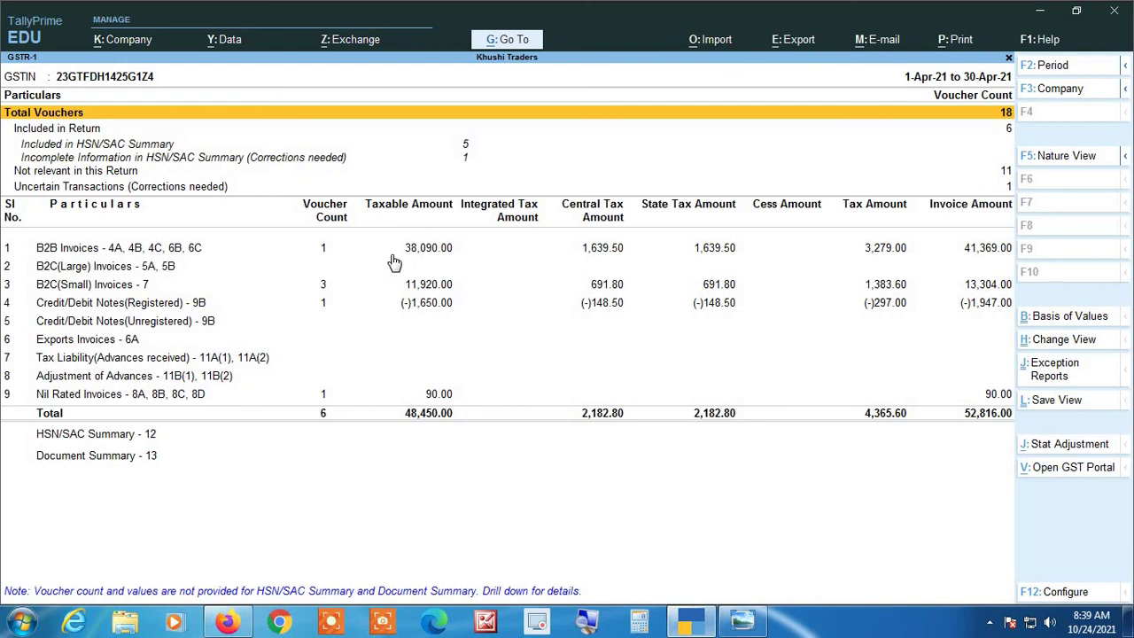
click(586, 621)
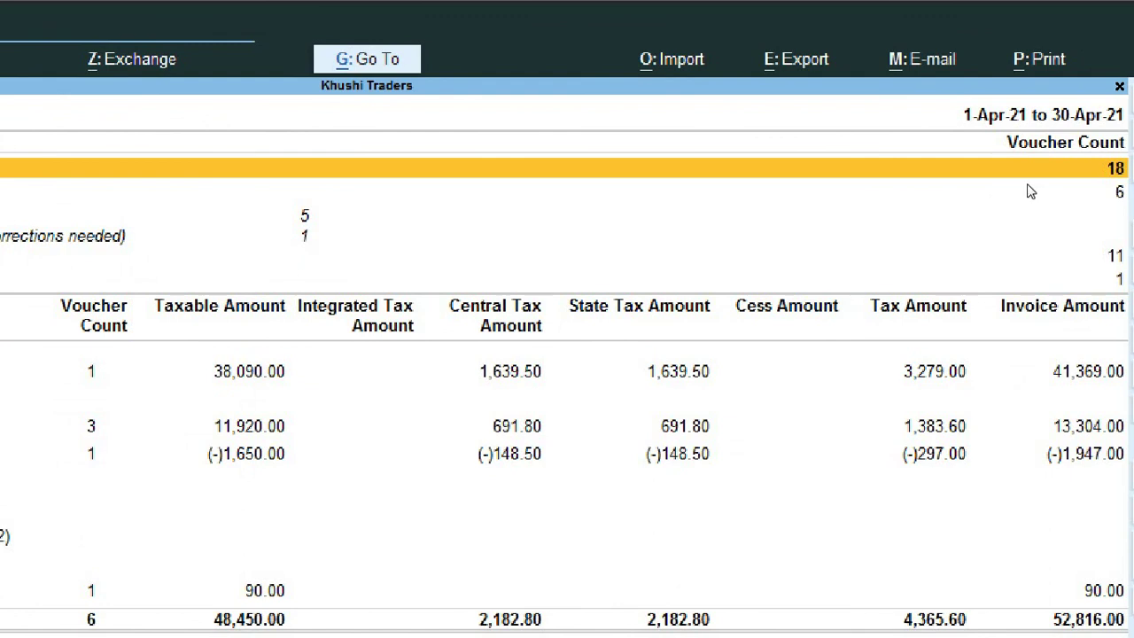
Drill down from GSTR-1's uncertain transactions to the vouchers lacking information required for table-wise details
key(Down)
key(Down)
key(Down)
key(Down)
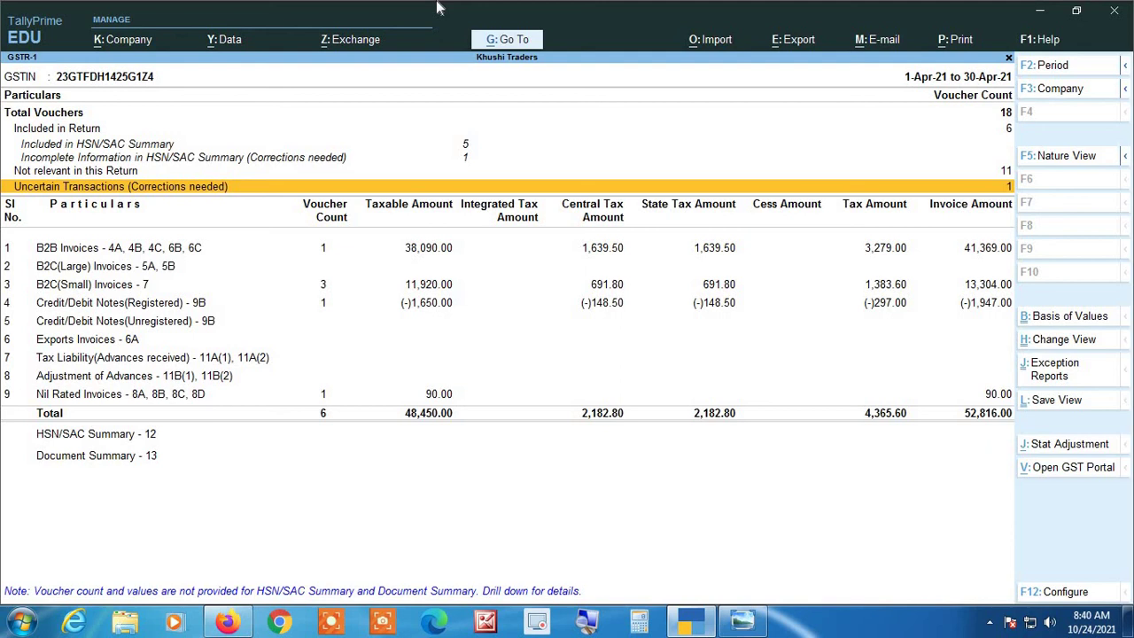
key(Return)
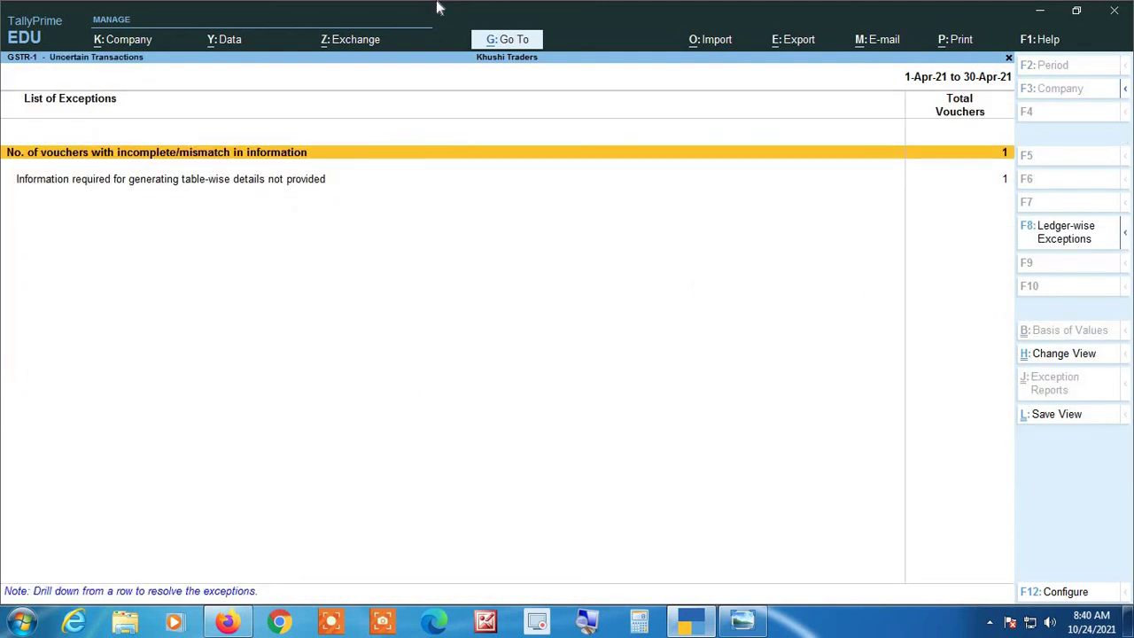
key(Down)
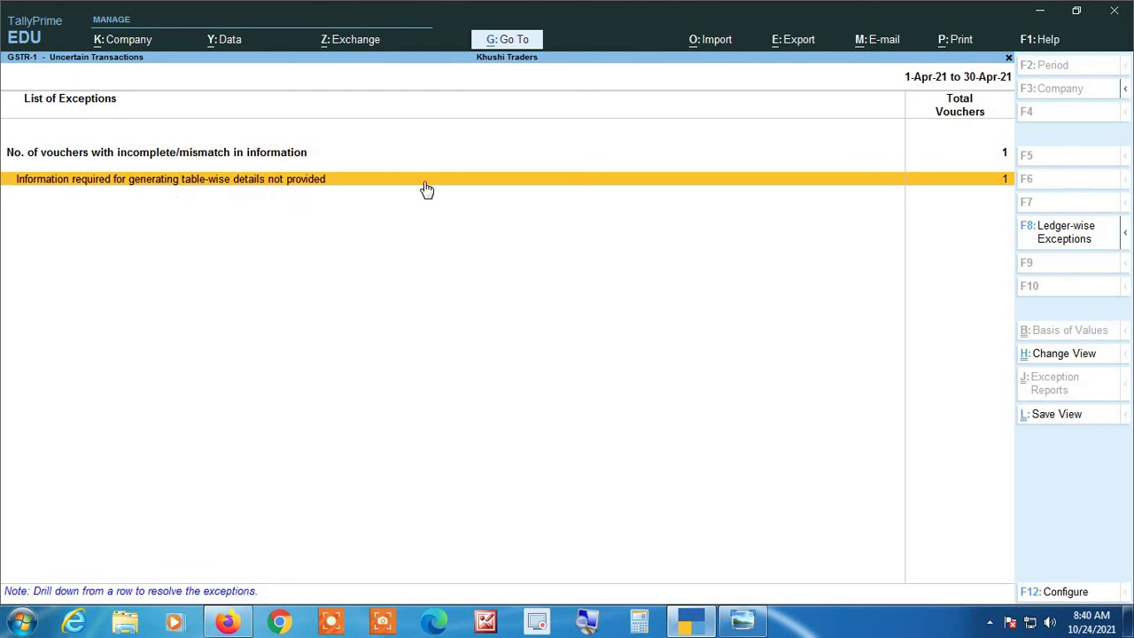
key(Return)
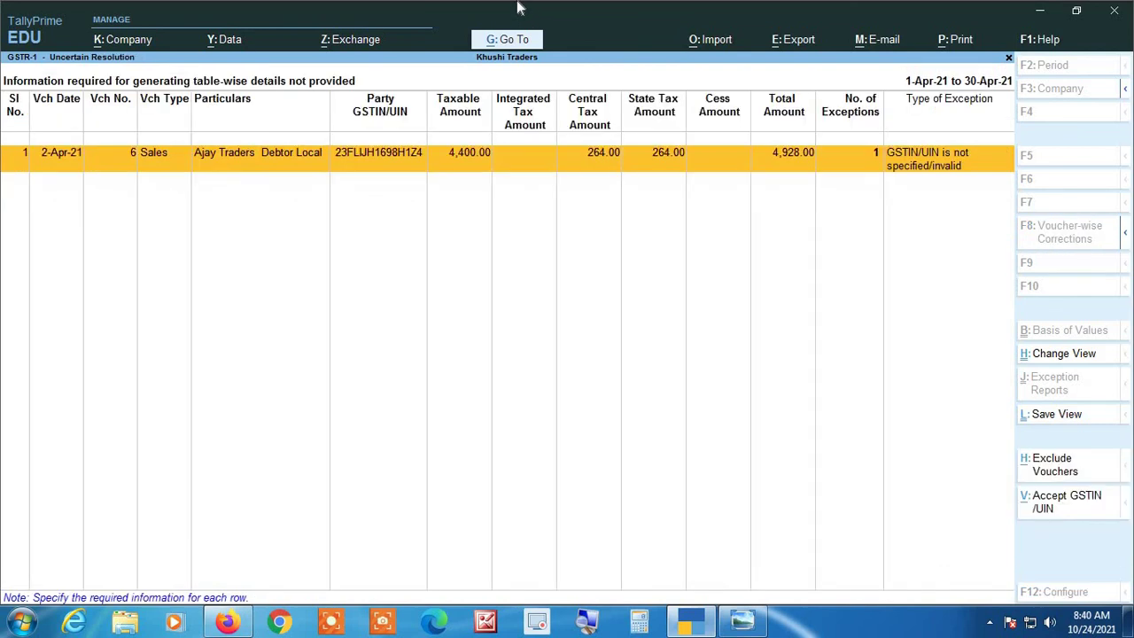
Accept the GSTIN/UIN of the Ajay Traders sales voucher by skipping its validation, and return to the GSTR-1 summary
click(587, 623)
click(1068, 510)
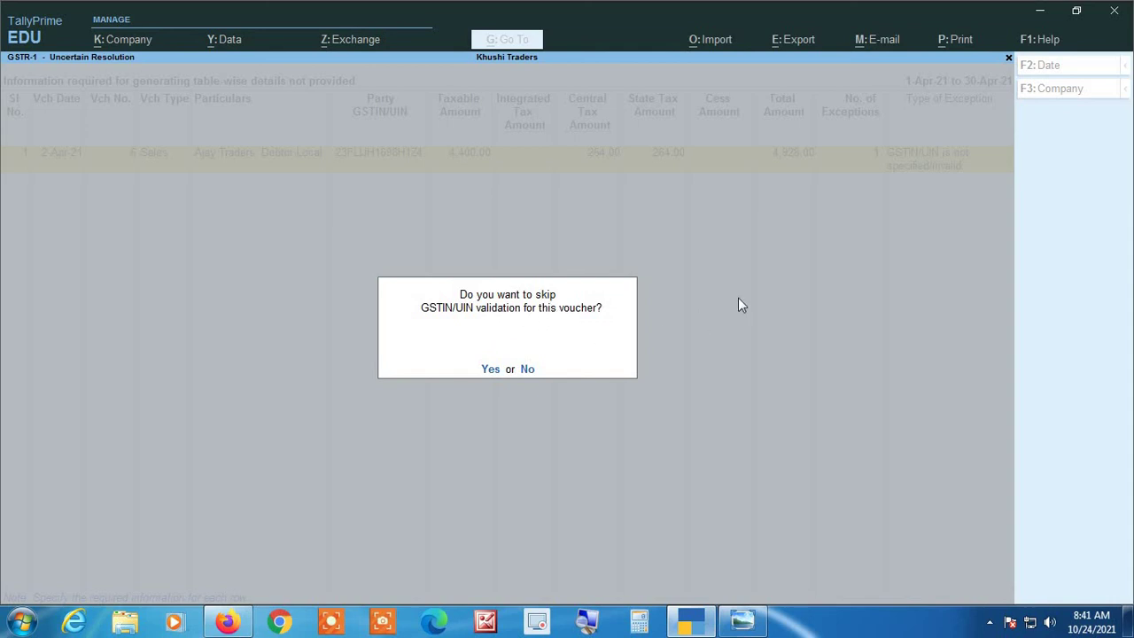
key(y)
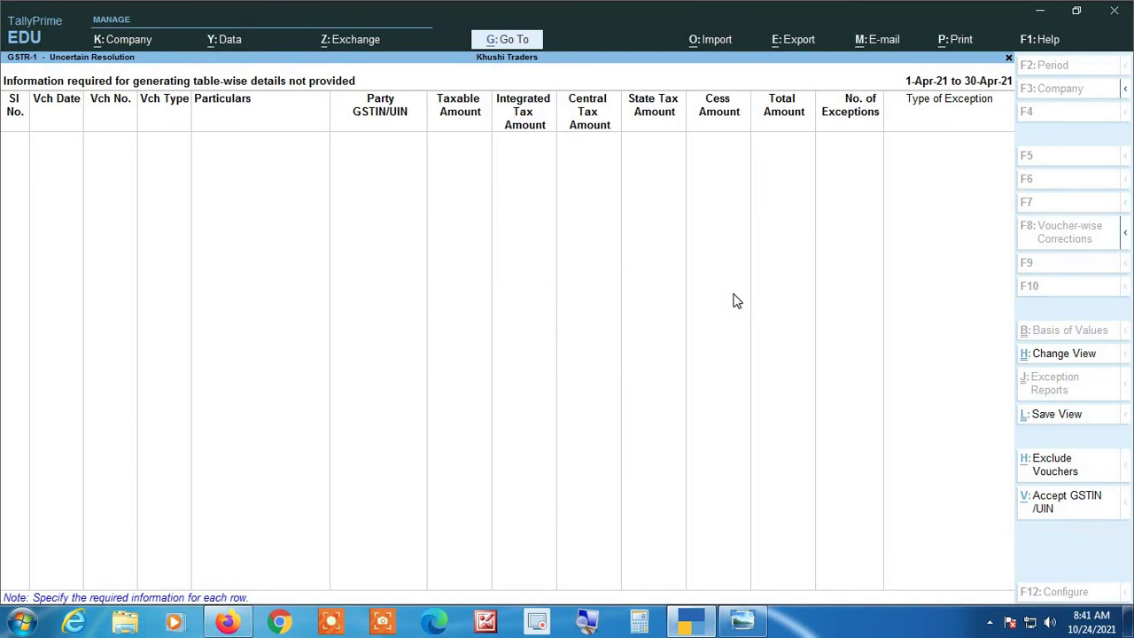
key(Escape)
key(Escape)
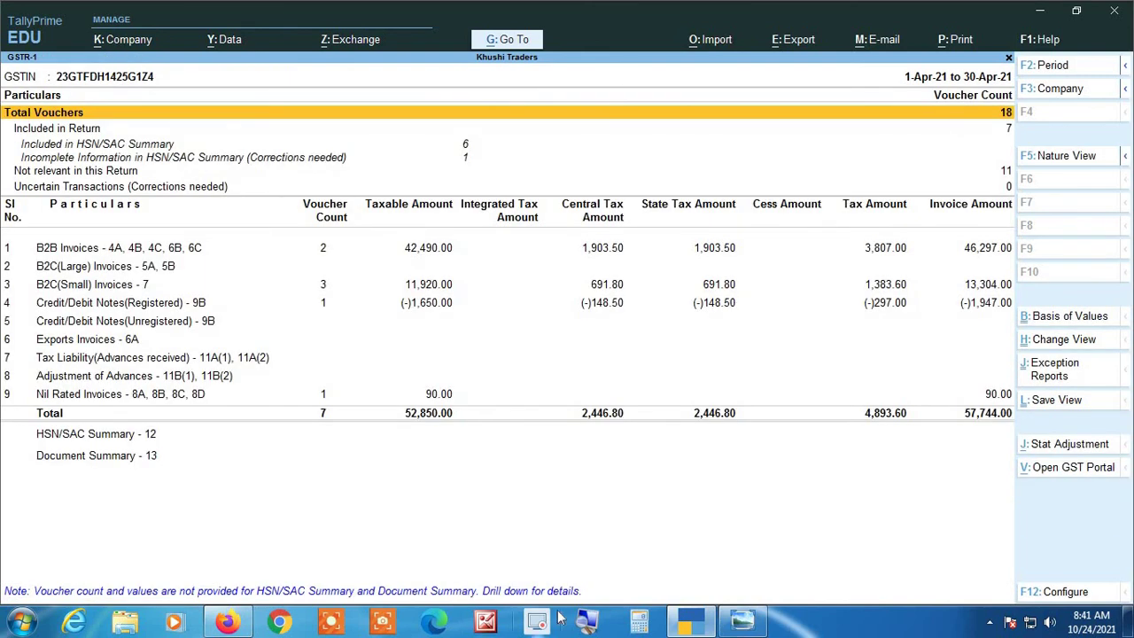
Review the updated GSTR-1 summary and return to the Gateway of Tally
click(585, 625)
key(Escape)
key(Escape)
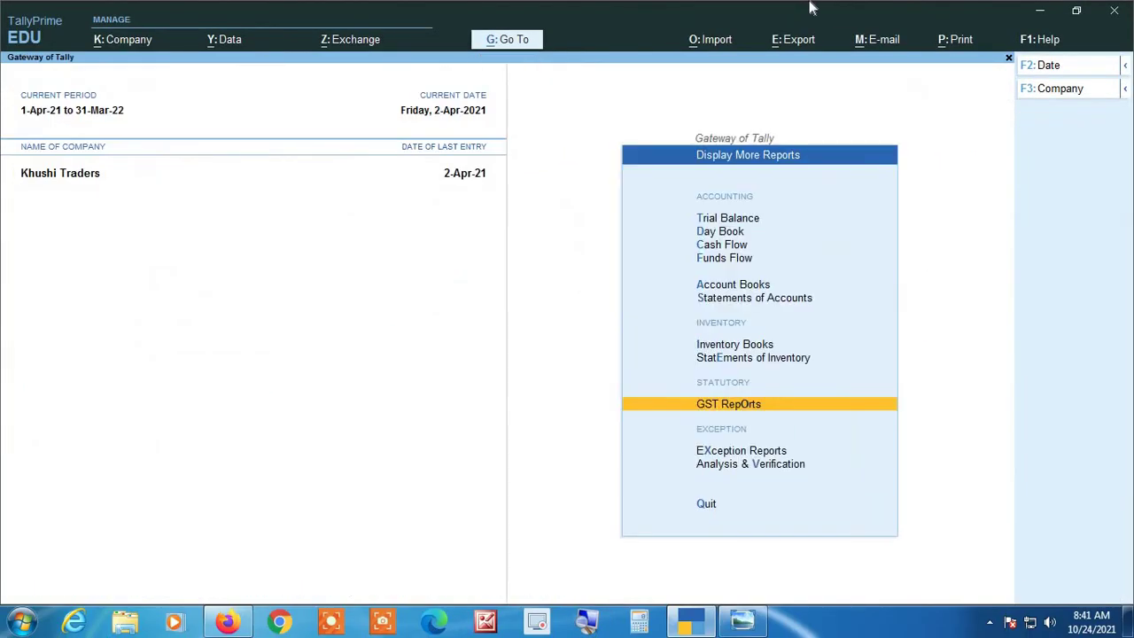
key(Escape)
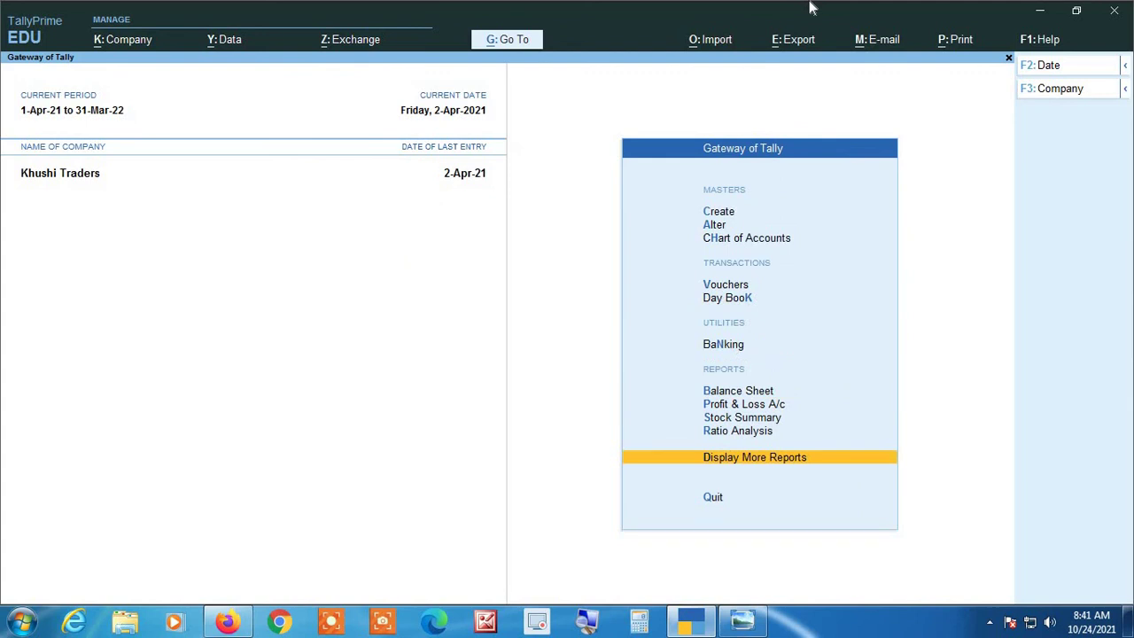